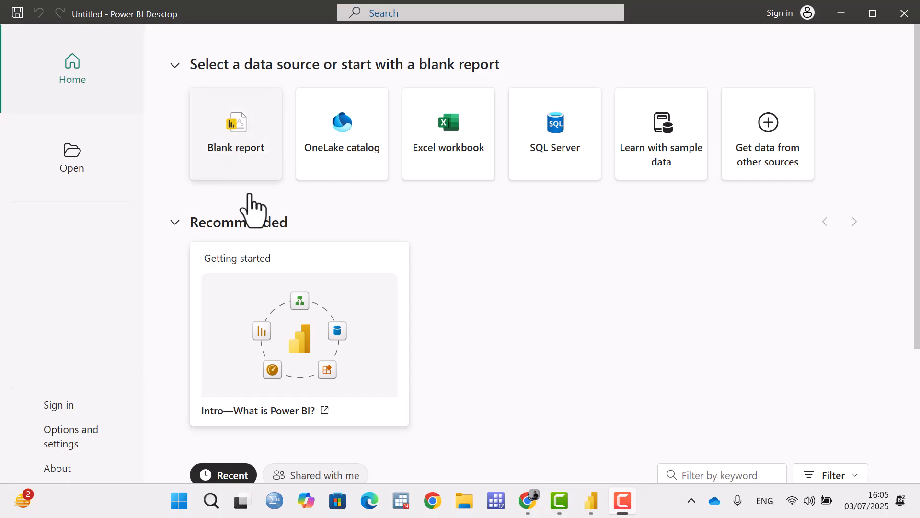
Start a blank report and load the Orders sheet from the Excel workbook Power BI sample data.xls.
{"action": "left_click", "coordinate": [233, 171]}
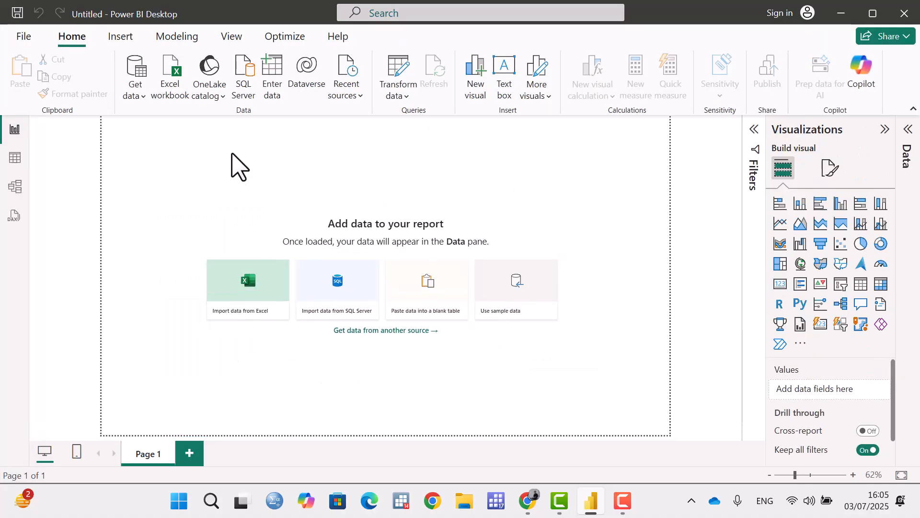
{"action": "left_click", "coordinate": [140, 98]}
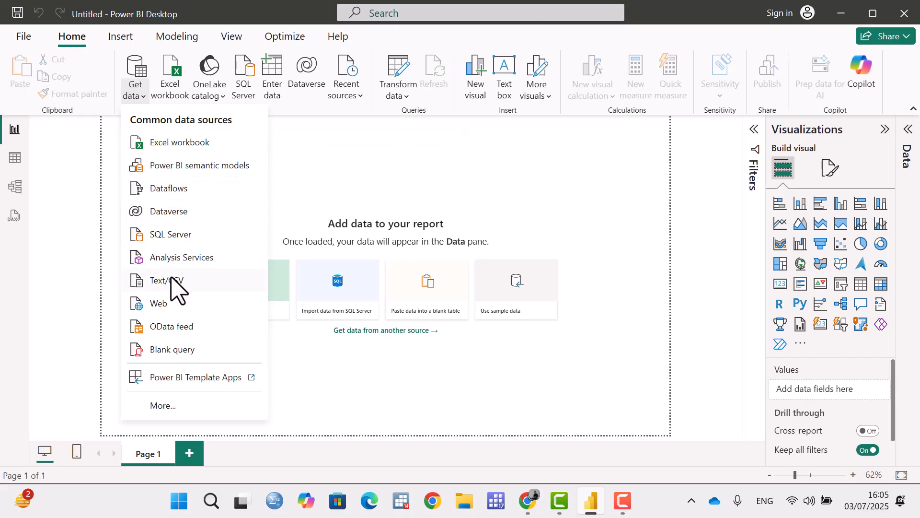
{"action": "left_click", "coordinate": [180, 153]}
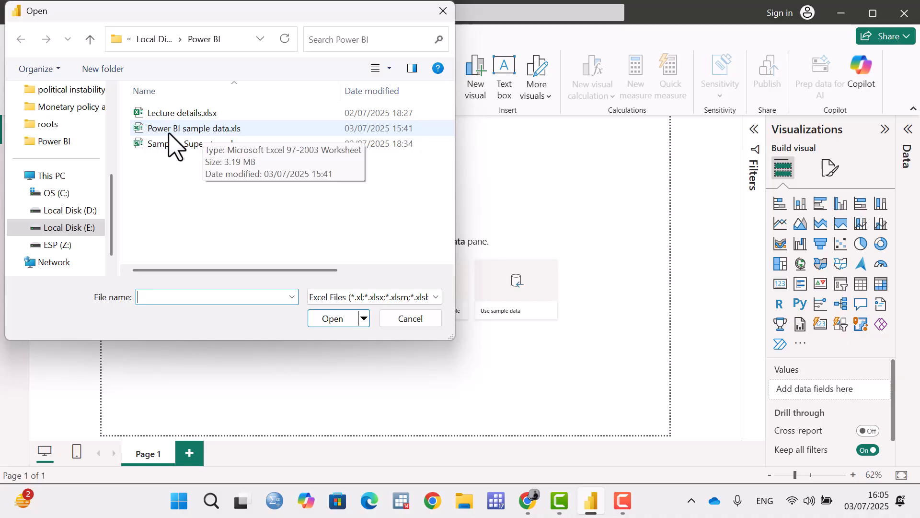
{"action": "double_click", "coordinate": [188, 132]}
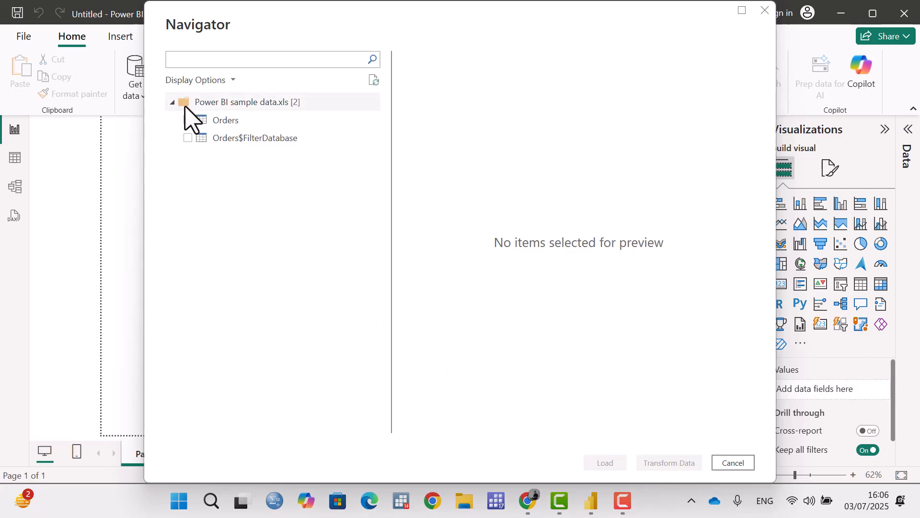
{"action": "left_click", "coordinate": [188, 121]}
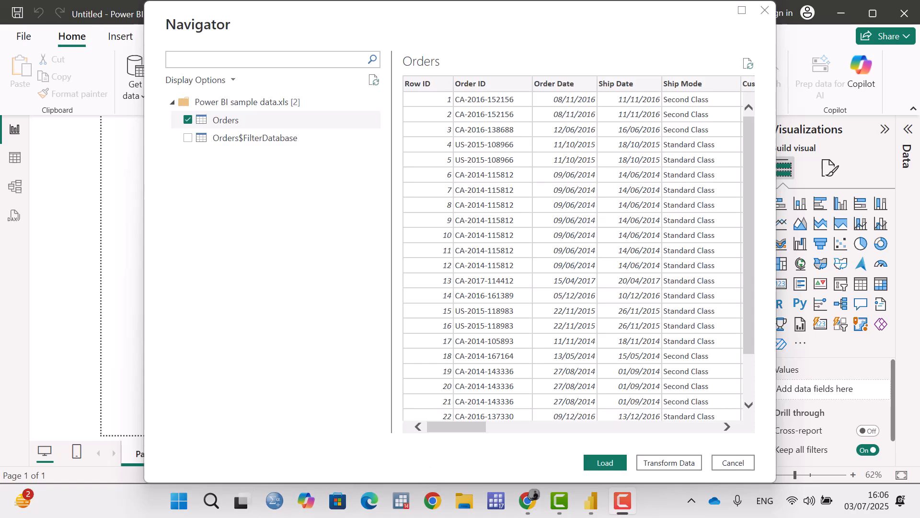
{"action": "left_click", "coordinate": [605, 463]}
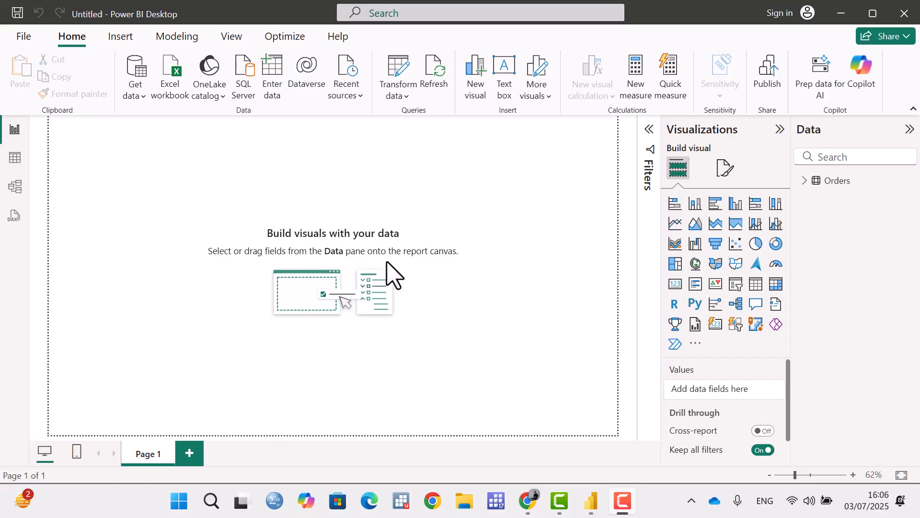
Expand the Orders table and examine its list of fields.
{"action": "left_click", "coordinate": [806, 181]}
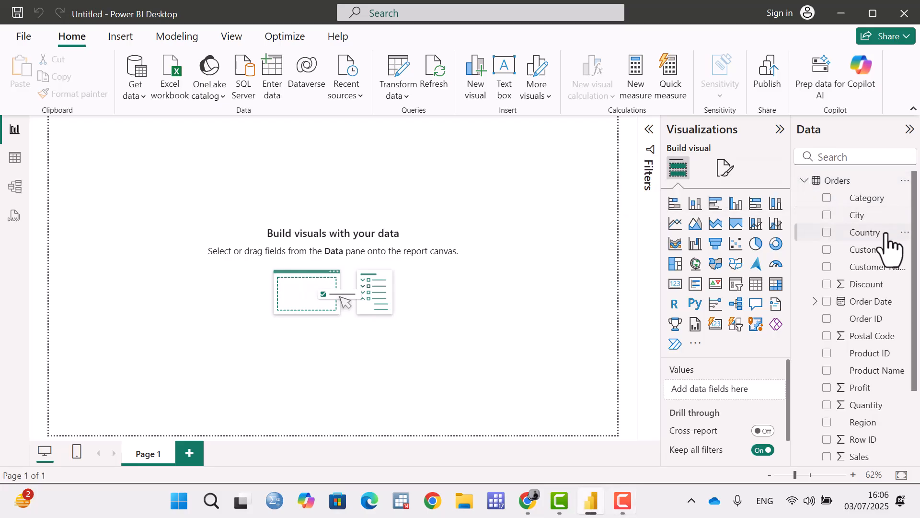
{"action": "scroll", "coordinate": [805, 311], "scroll_direction": "down", "scroll_amount": 3}
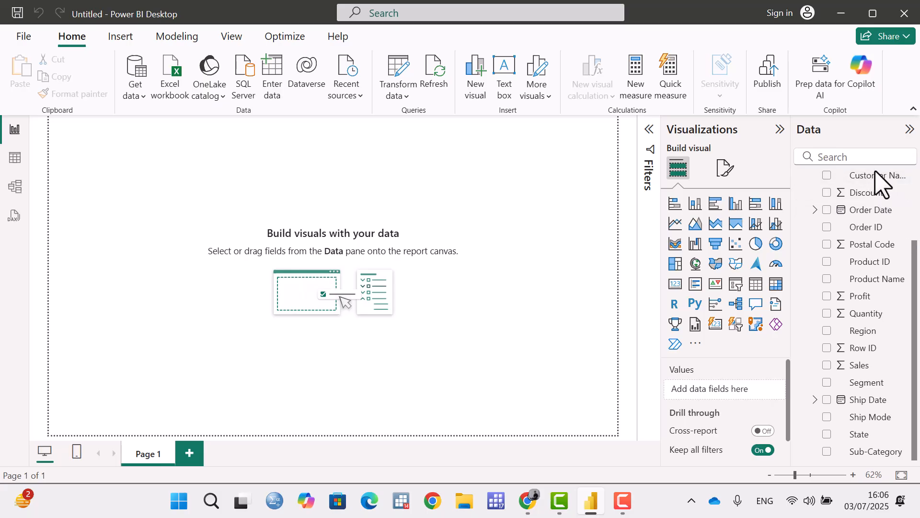
{"action": "scroll", "coordinate": [867, 287], "scroll_direction": "up", "scroll_amount": 3}
{"action": "scroll", "coordinate": [866, 287], "scroll_direction": "up", "scroll_amount": 1}
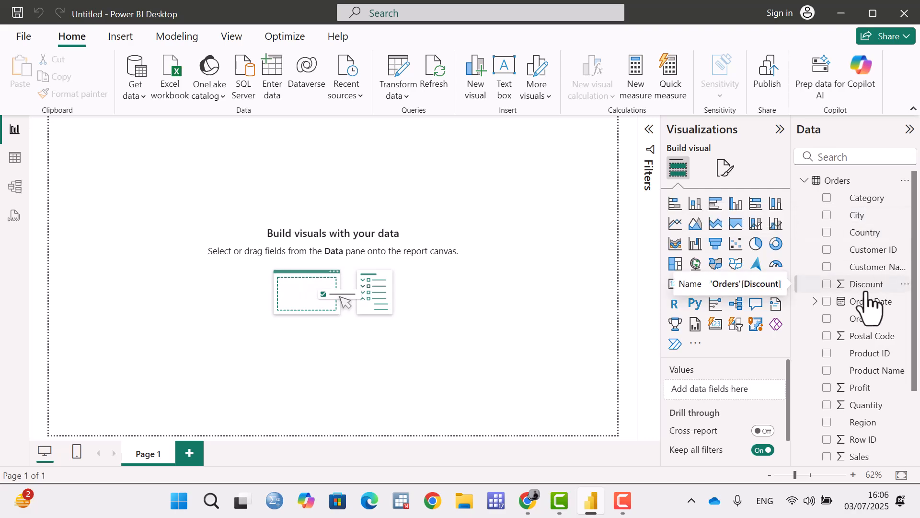
{"action": "scroll", "coordinate": [867, 294], "scroll_direction": "down", "scroll_amount": 3}
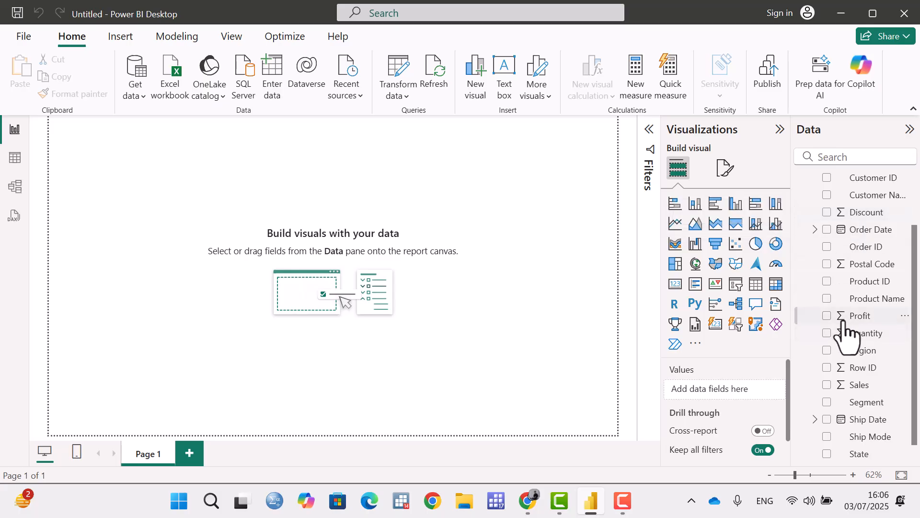
{"action": "scroll", "coordinate": [853, 260], "scroll_direction": "up", "scroll_amount": 3}
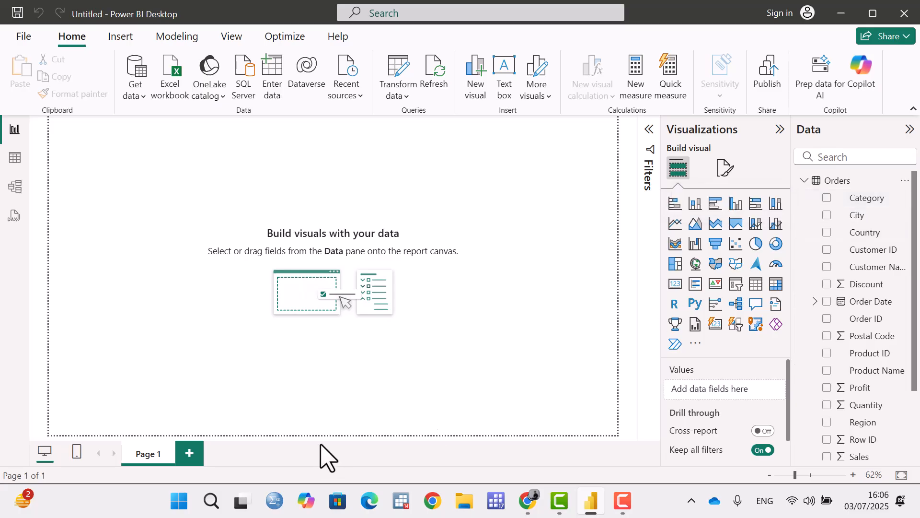
{"action": "left_click", "coordinate": [76, 506]}
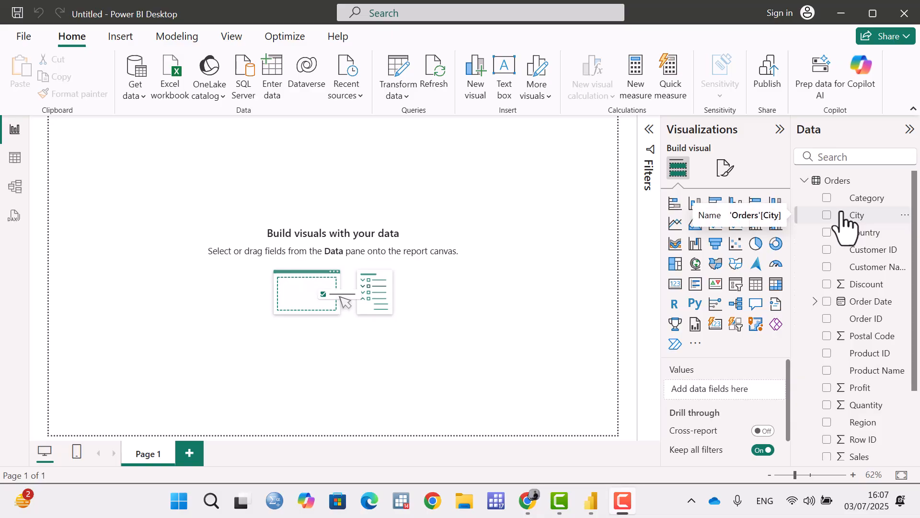
Add a stacked bar chart to the page and look through its field settings.
{"action": "left_click", "coordinate": [676, 205]}
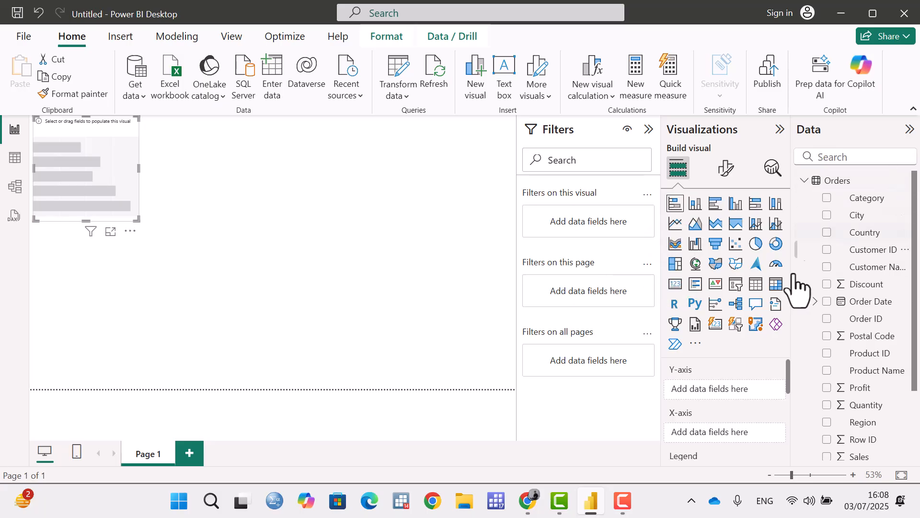
{"action": "left_click_drag", "start_coordinate": [786, 379], "coordinate": [786, 384]}
{"action": "scroll", "coordinate": [723, 396], "scroll_direction": "up", "scroll_amount": 1}
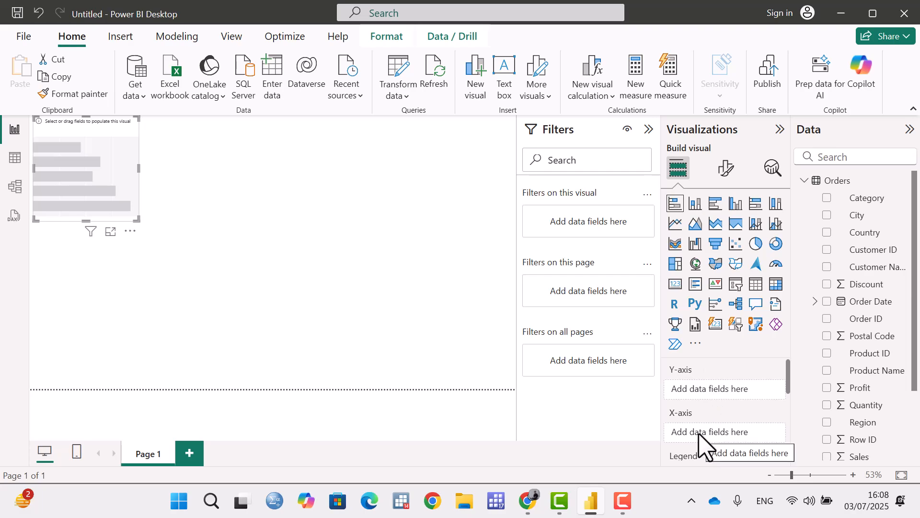
{"action": "left_click_drag", "start_coordinate": [788, 373], "coordinate": [785, 394]}
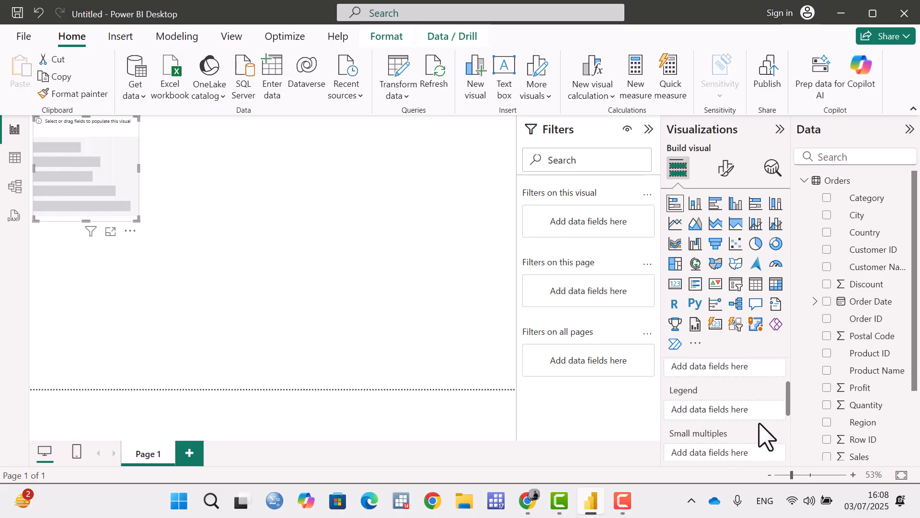
{"action": "left_click_drag", "start_coordinate": [789, 401], "coordinate": [788, 380]}
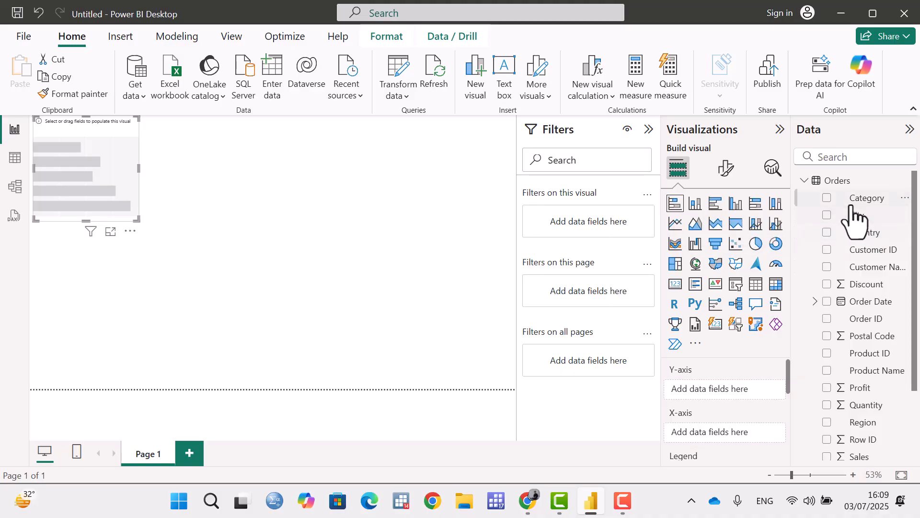
Assign the Segment field to the stacked bar chart's Y-axis.
{"action": "mouse_move", "coordinate": [595, 508]}
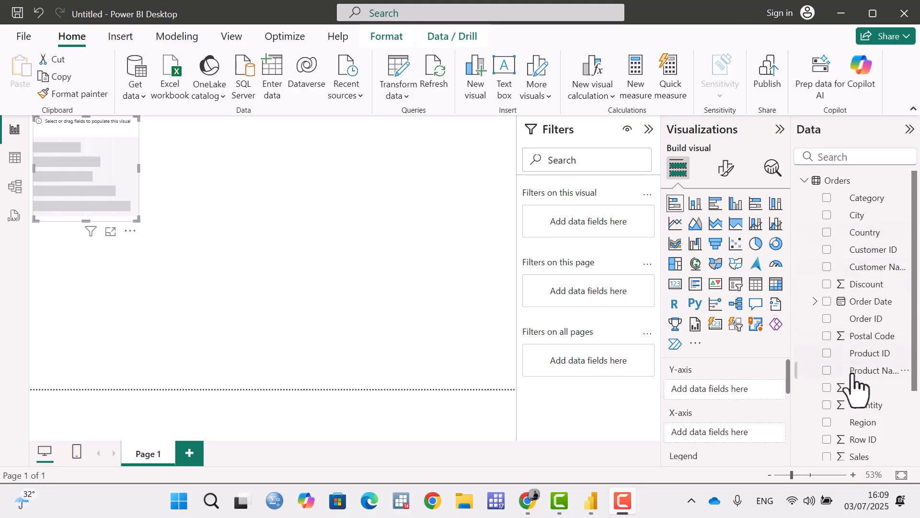
{"action": "scroll", "coordinate": [861, 395], "scroll_direction": "down", "scroll_amount": 3}
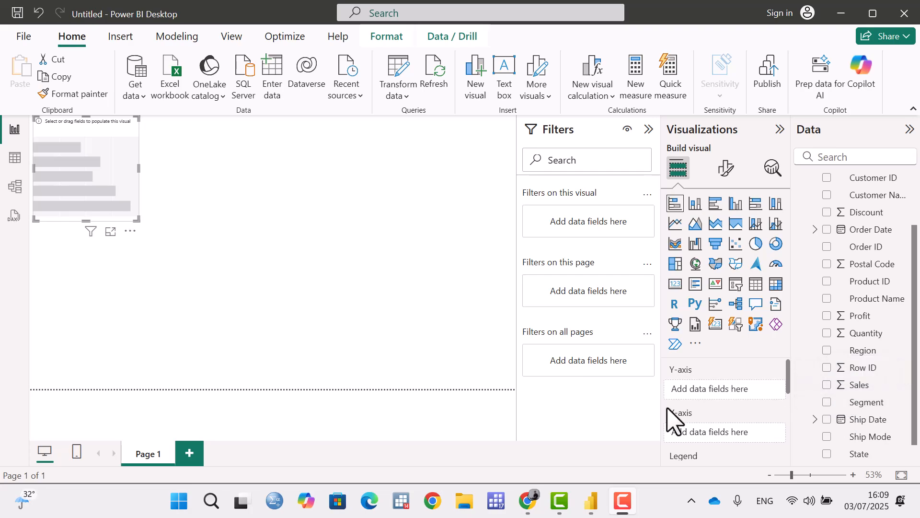
{"action": "left_click_drag", "start_coordinate": [880, 405], "coordinate": [756, 390]}
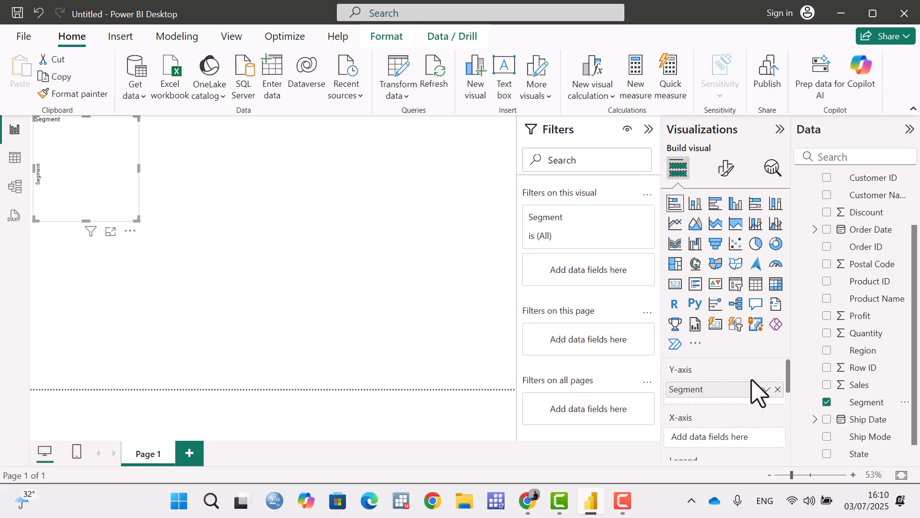
{"action": "scroll", "coordinate": [758, 391], "scroll_direction": "down", "scroll_amount": 5}
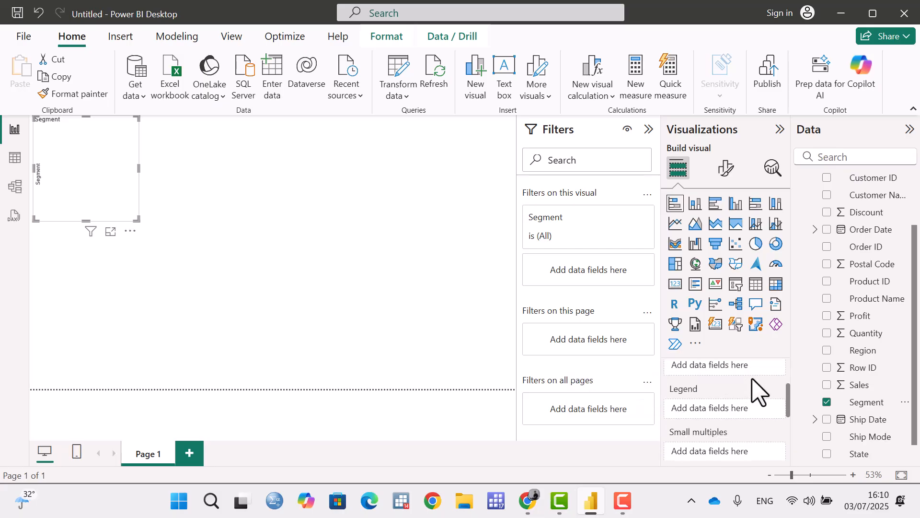
{"action": "scroll", "coordinate": [756, 393], "scroll_direction": "up", "scroll_amount": 5}
{"action": "scroll", "coordinate": [752, 424], "scroll_direction": "down", "scroll_amount": 3}
{"action": "scroll", "coordinate": [739, 398], "scroll_direction": "up", "scroll_amount": 3}
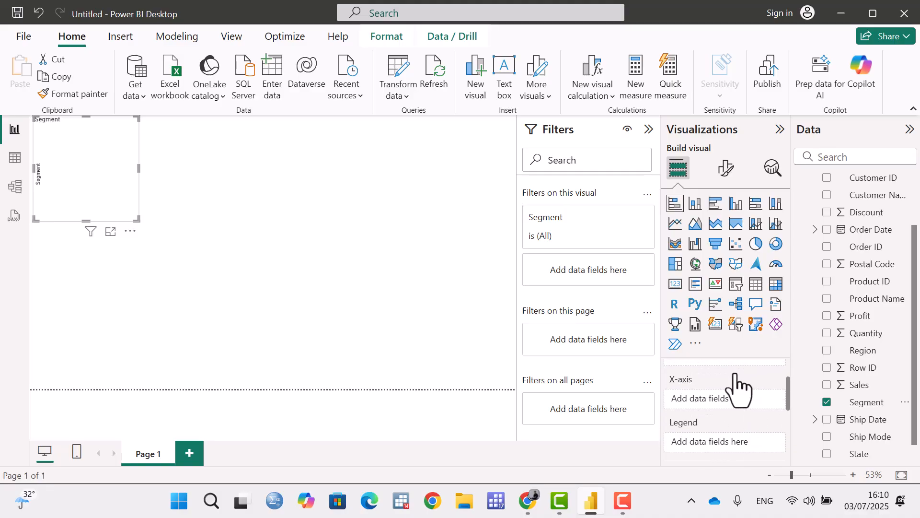
Remove the Segment field from the chart and add it back to the Y-axis.
{"action": "left_click", "coordinate": [827, 403]}
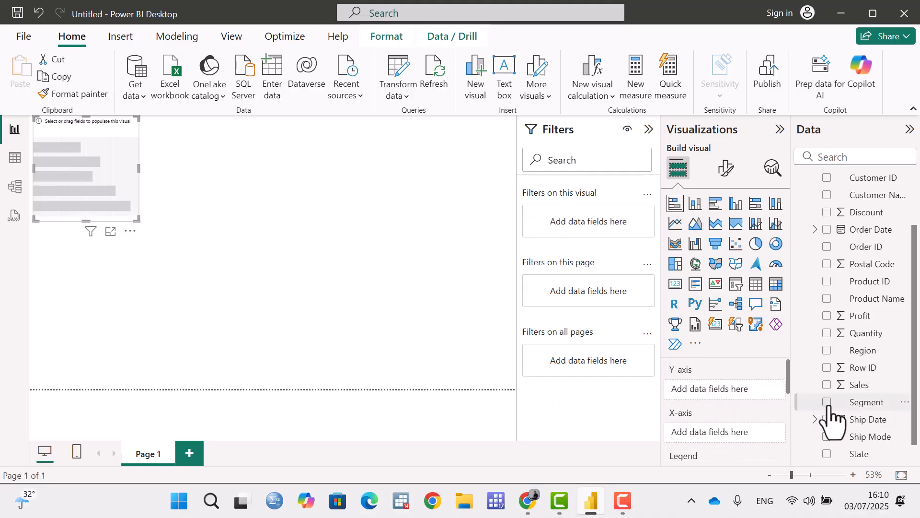
{"action": "left_click", "coordinate": [827, 403]}
{"action": "left_click", "coordinate": [827, 403]}
{"action": "left_click", "coordinate": [827, 403]}
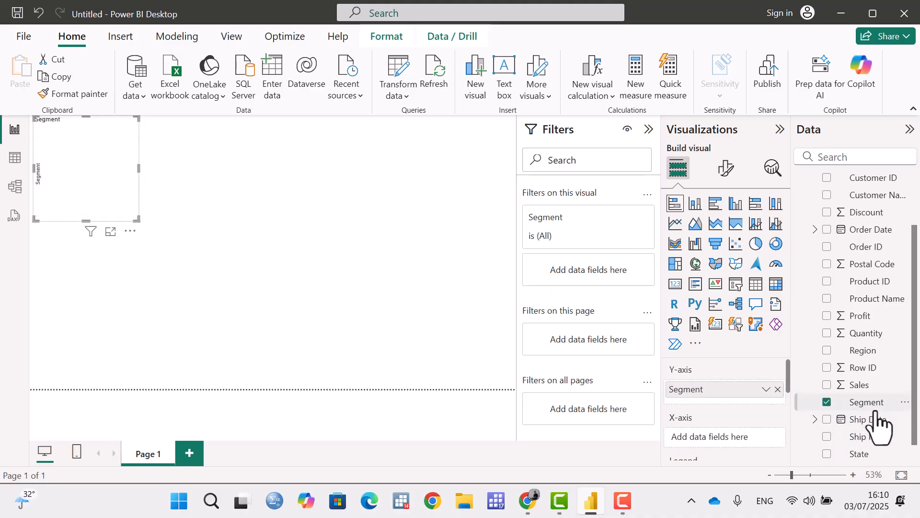
Assign the Sales field to the stacked bar chart's X-axis.
{"action": "left_click_drag", "start_coordinate": [862, 385], "coordinate": [725, 448]}
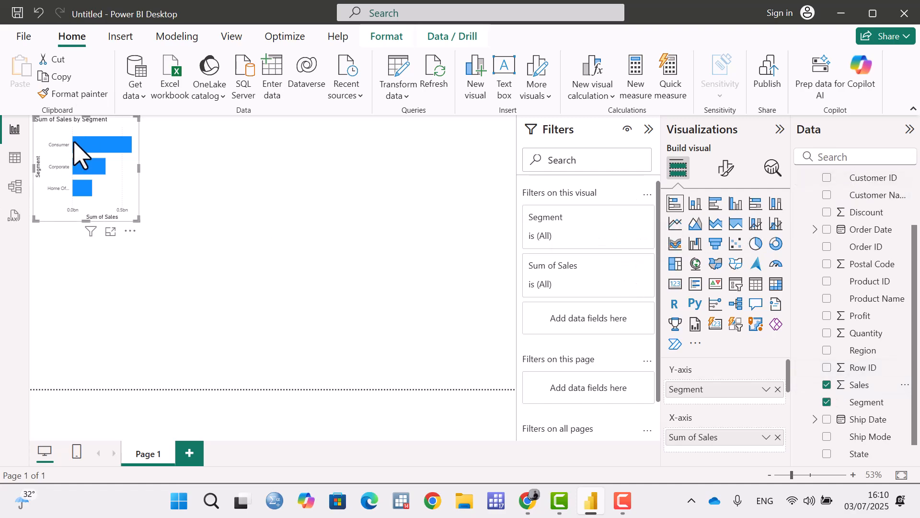
Try adding Customer ID to the chart as a breakdown of the bars, and remove it again.
{"action": "left_click", "coordinate": [826, 177]}
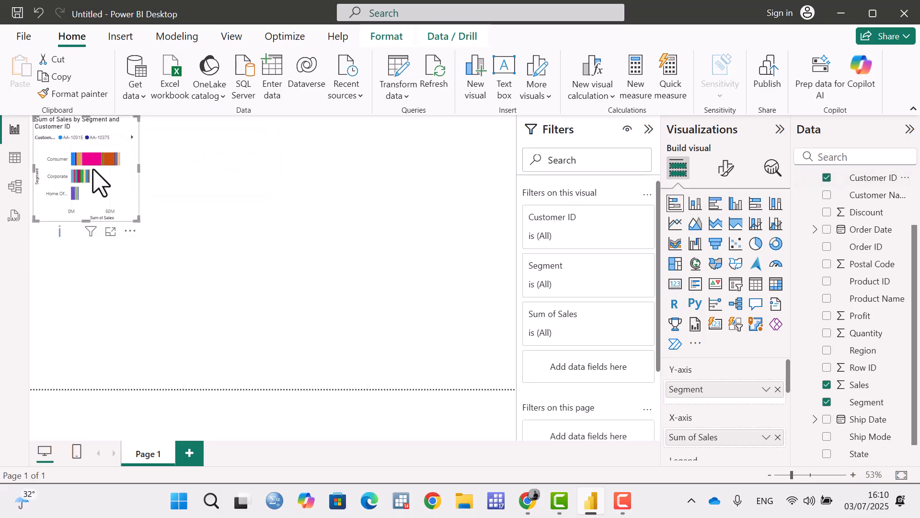
{"action": "mouse_move", "coordinate": [90, 174]}
{"action": "left_click", "coordinate": [827, 178]}
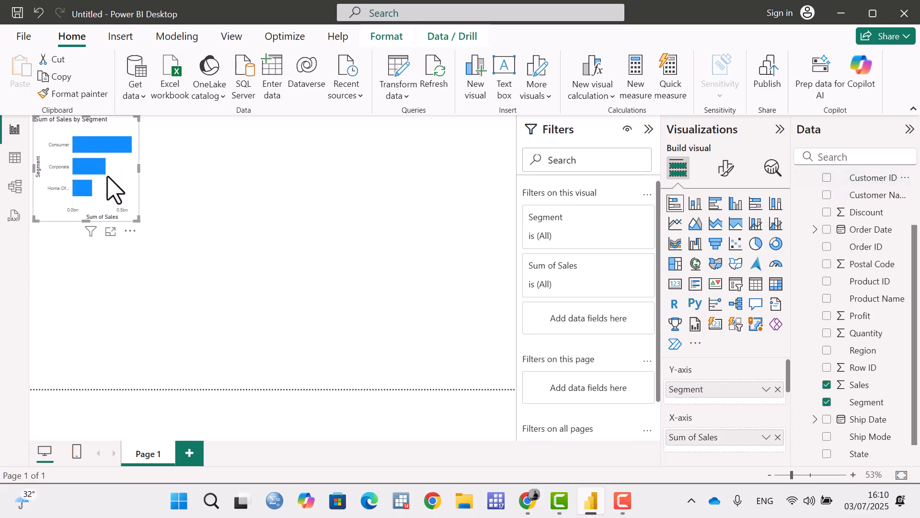
Enlarge the chart in focus mode to examine sales by segment, and return to the report.
{"action": "mouse_move", "coordinate": [99, 206]}
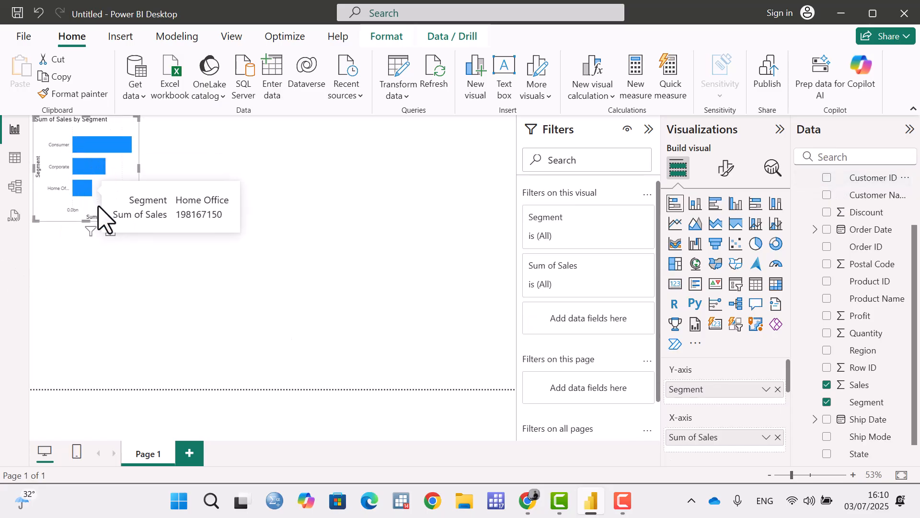
{"action": "left_click", "coordinate": [110, 232]}
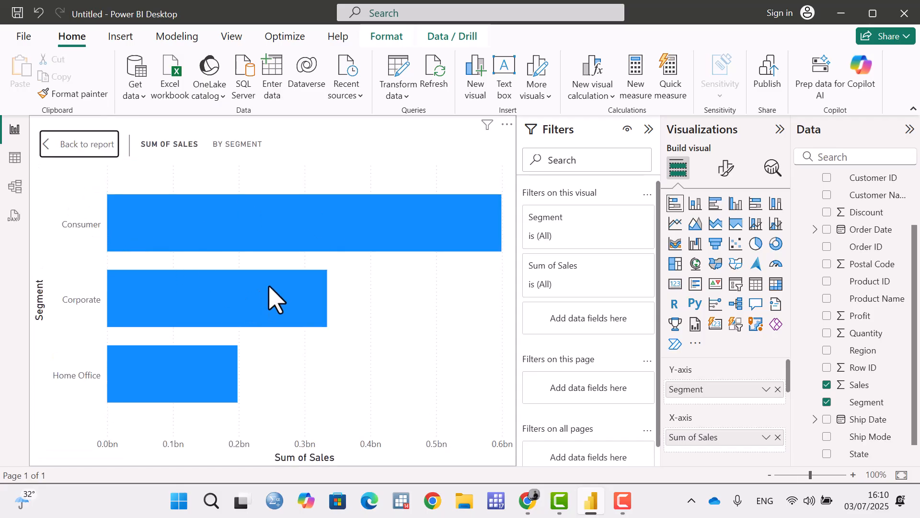
{"action": "mouse_move", "coordinate": [268, 288]}
{"action": "scroll", "coordinate": [750, 389], "scroll_direction": "down", "scroll_amount": 3}
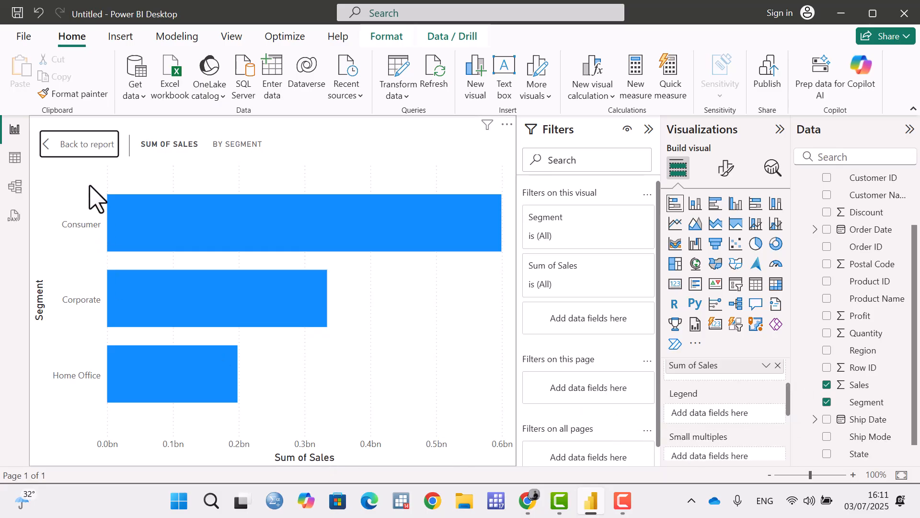
{"action": "left_click", "coordinate": [63, 164]}
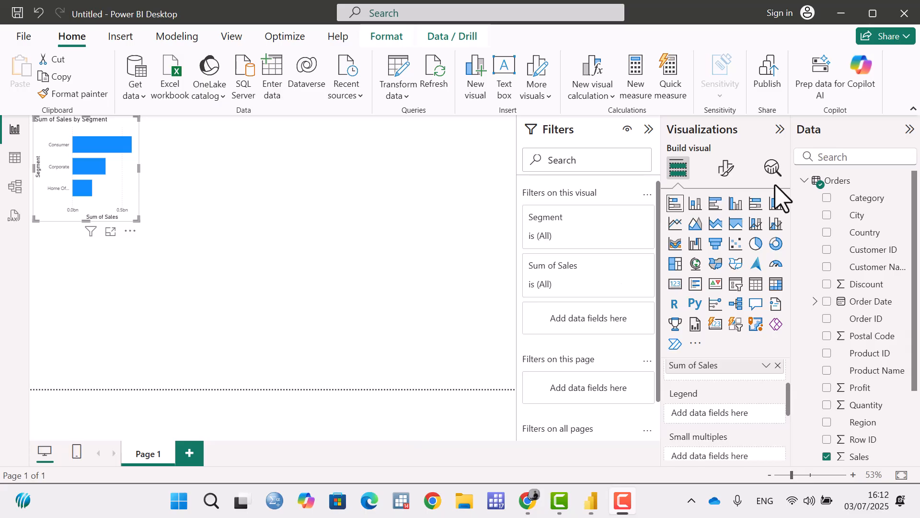
Add the Category field to the stacked bar chart's legend.
{"action": "scroll", "coordinate": [721, 408], "scroll_direction": "up", "scroll_amount": 2}
{"action": "scroll", "coordinate": [722, 408], "scroll_direction": "down", "scroll_amount": 2}
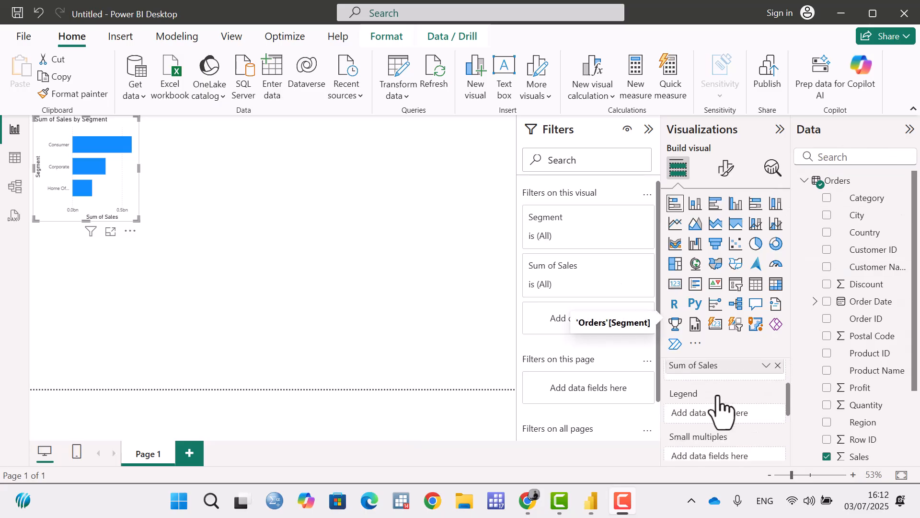
{"action": "left_click", "coordinate": [827, 198]}
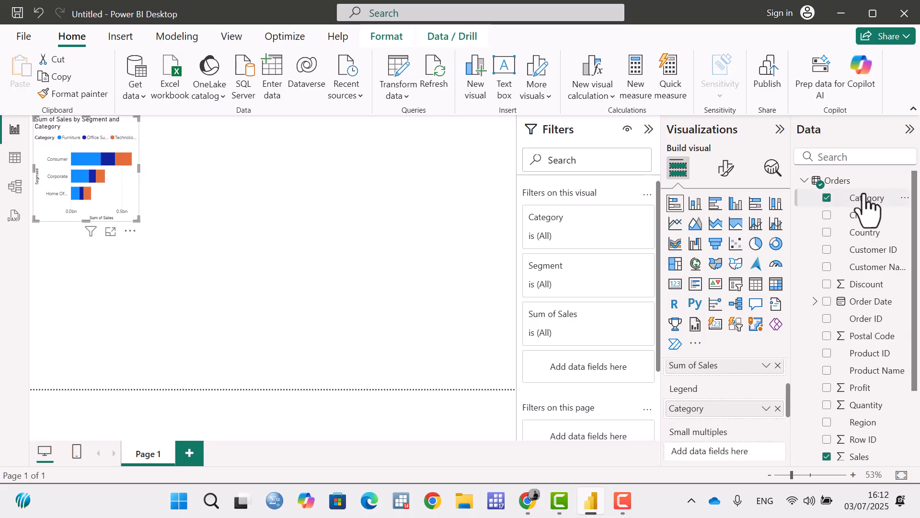
Split the stacked bar chart into small multiples by the Region field.
{"action": "scroll", "coordinate": [735, 418], "scroll_direction": "down", "scroll_amount": 2}
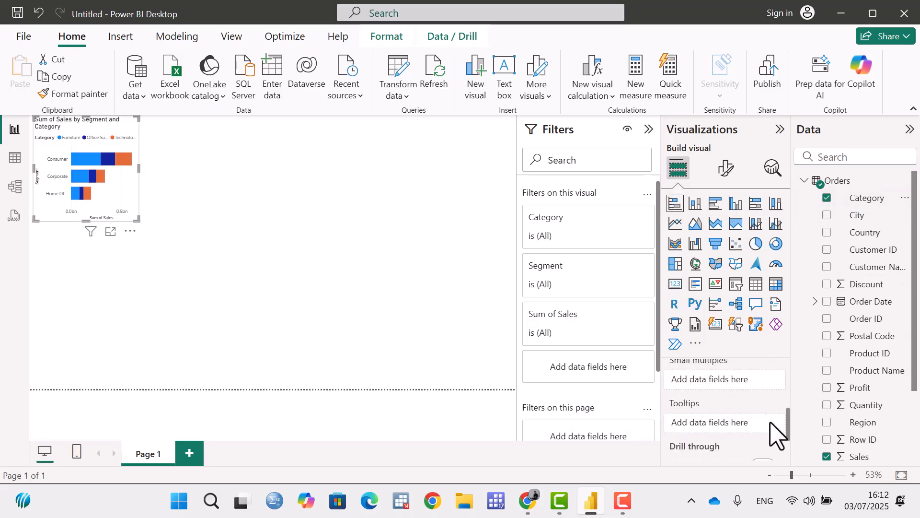
{"action": "left_click_drag", "start_coordinate": [788, 426], "coordinate": [787, 421]}
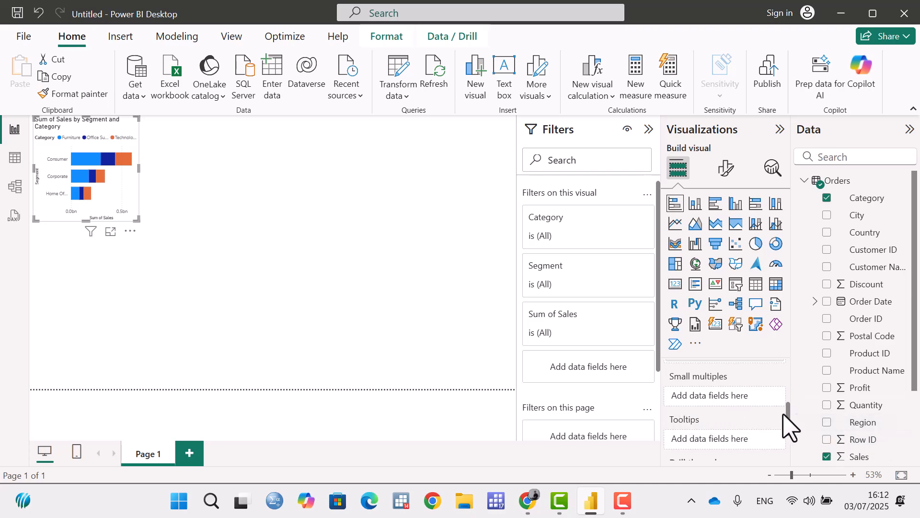
{"action": "left_click_drag", "start_coordinate": [871, 426], "coordinate": [681, 398]}
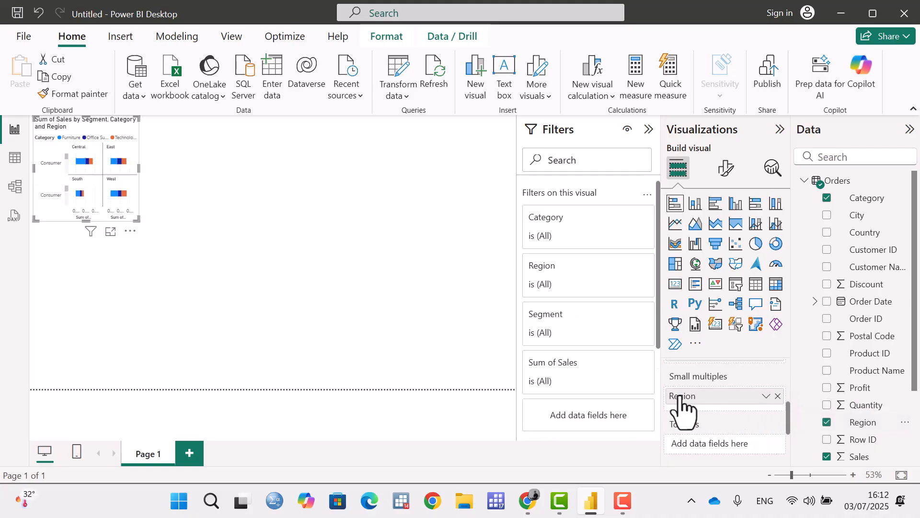
Enlarge the chart in focus mode and examine its field assignments and the category sales in the Central region's Consumer bar.
{"action": "left_click", "coordinate": [111, 232]}
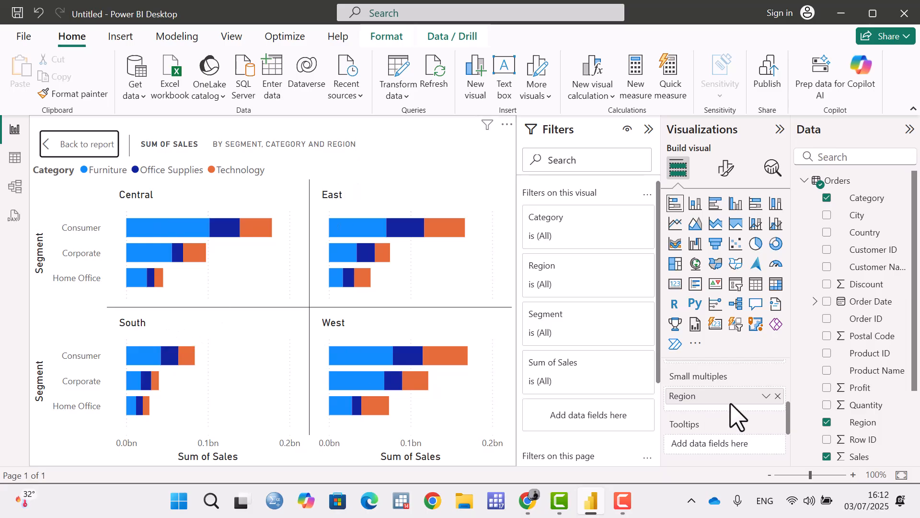
{"action": "scroll", "coordinate": [731, 417], "scroll_direction": "up", "scroll_amount": 2}
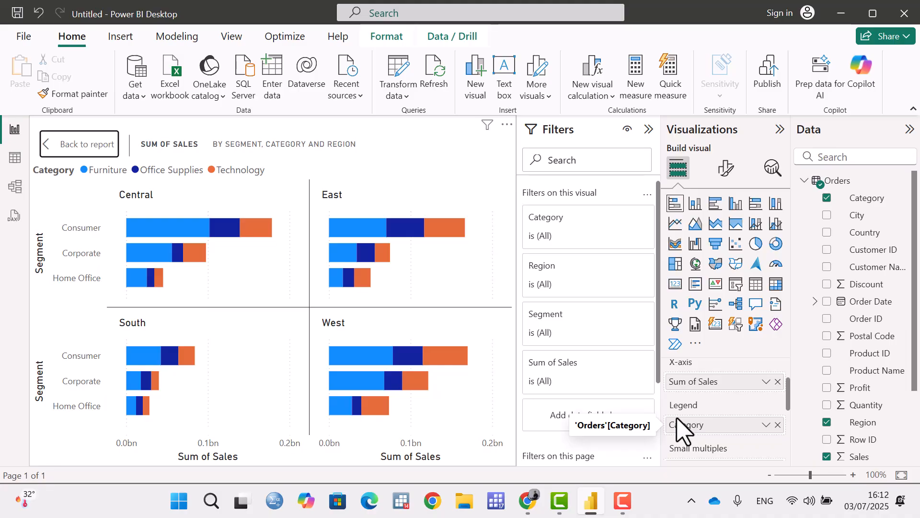
{"action": "scroll", "coordinate": [726, 414], "scroll_direction": "up", "scroll_amount": 2}
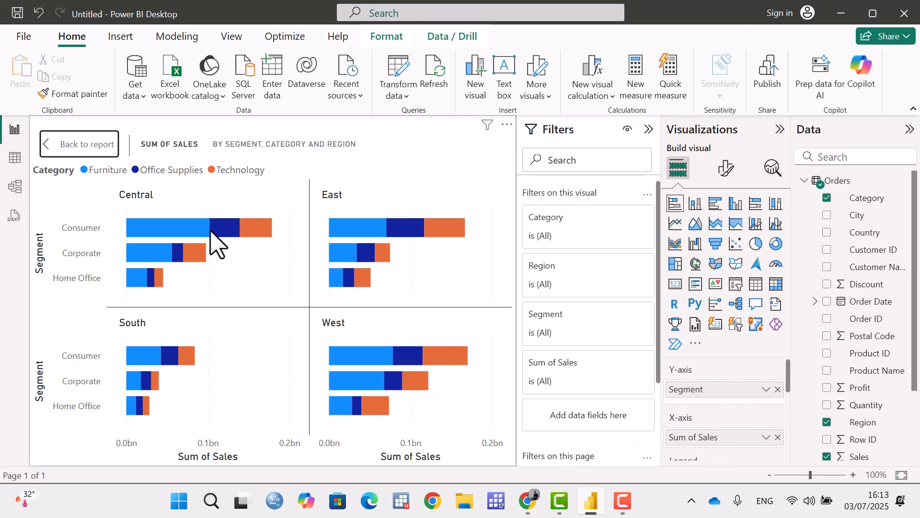
{"action": "mouse_move", "coordinate": [221, 231]}
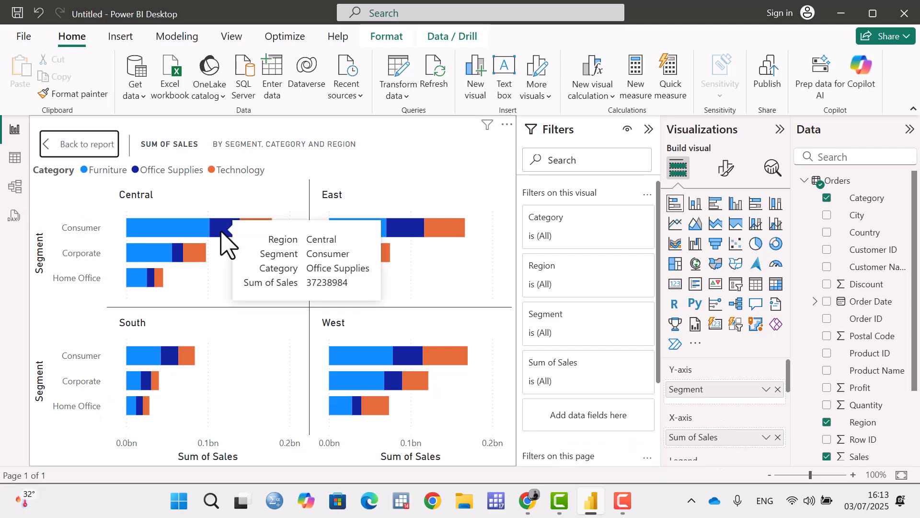
{"action": "mouse_move", "coordinate": [181, 237]}
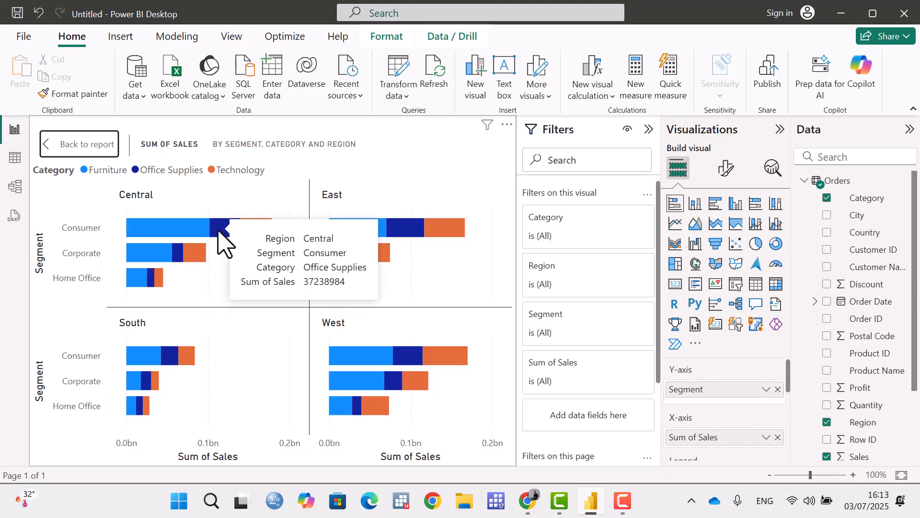
{"action": "mouse_move", "coordinate": [251, 232]}
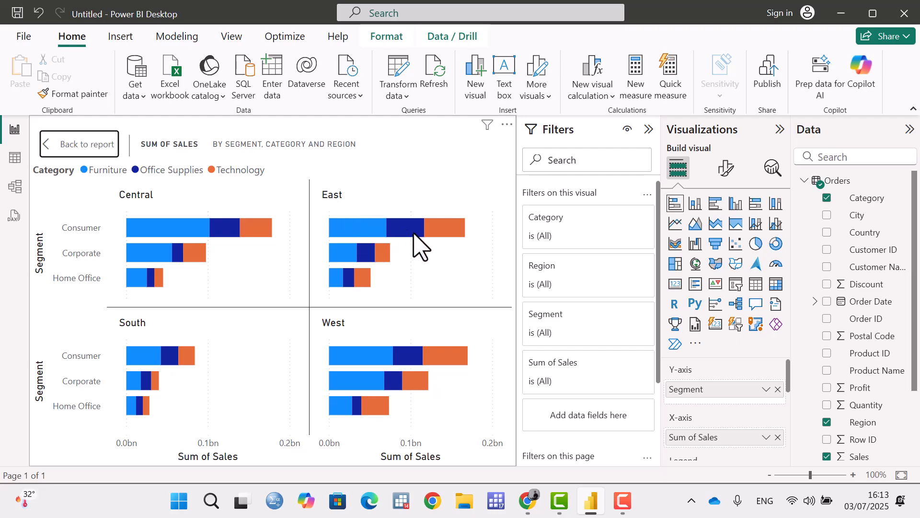
Highlight the Consumer Furniture bars for West and East, and Furniture, Office Supplies and Technology in turn, to compare sales across the regions.
{"action": "left_click", "coordinate": [377, 372]}
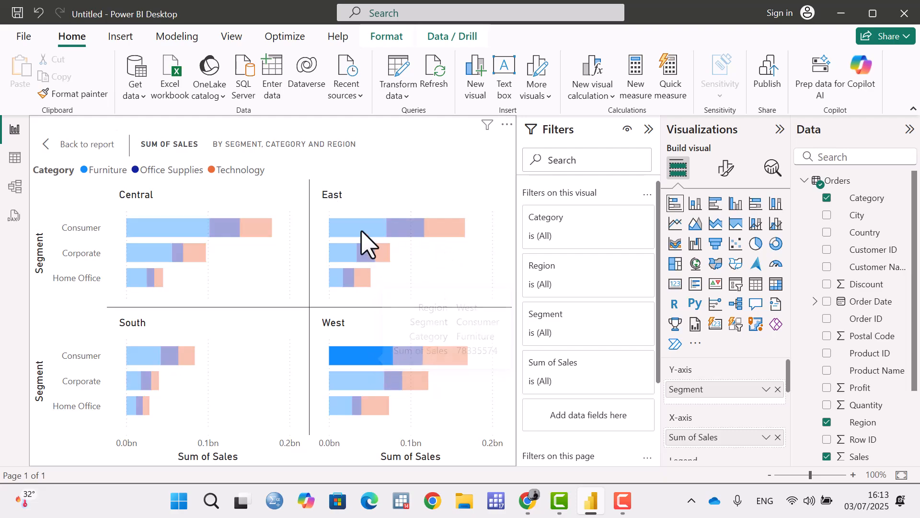
{"action": "left_click", "coordinate": [361, 238]}
{"action": "left_click", "coordinate": [85, 170]}
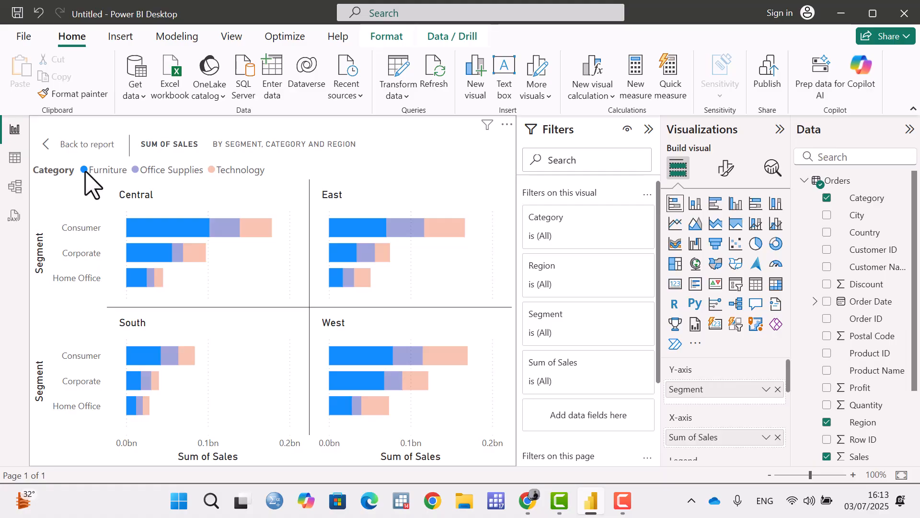
{"action": "left_click", "coordinate": [135, 170]}
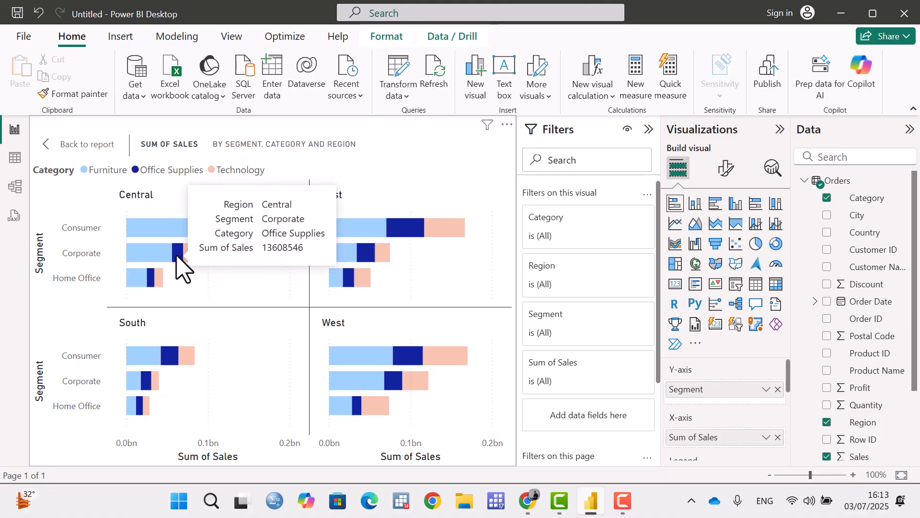
{"action": "left_click", "coordinate": [216, 172]}
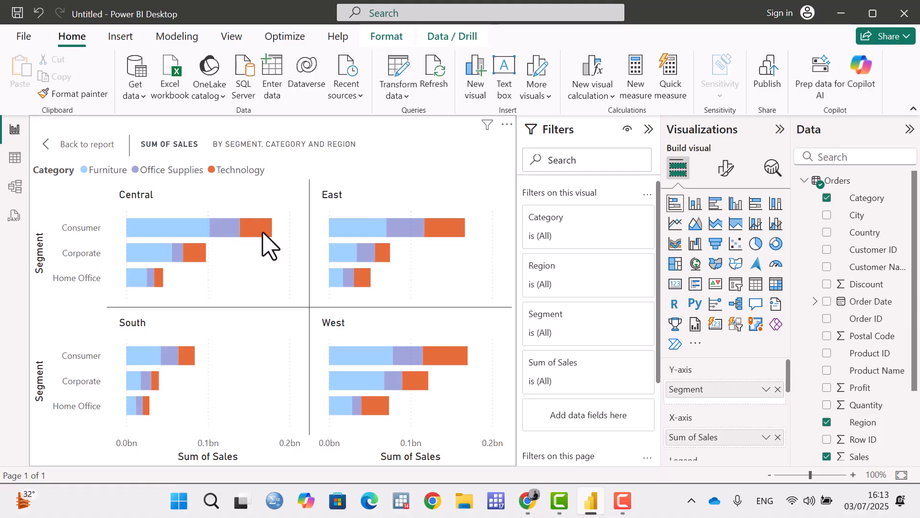
{"action": "mouse_move", "coordinate": [192, 257]}
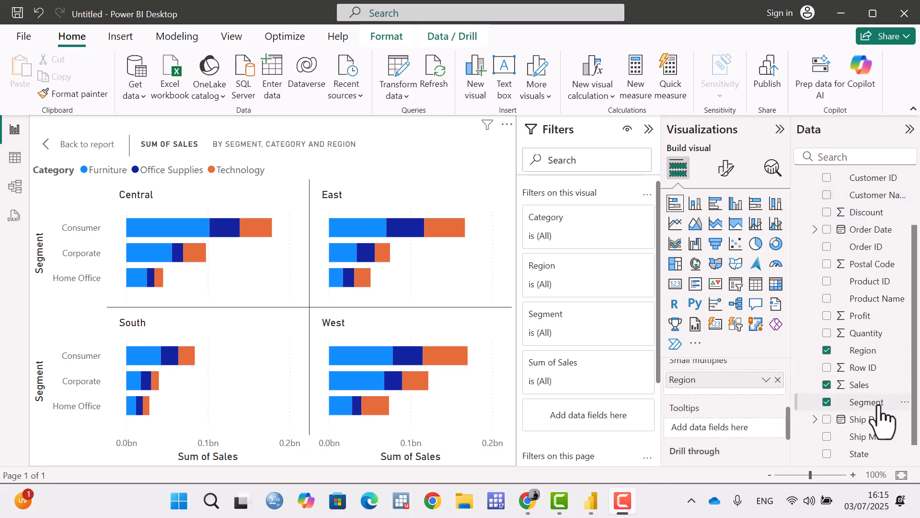
Add the Profit and Quantity fields to the chart's tooltips and check them on the Consumer Furniture bars of several regions.
{"action": "left_click", "coordinate": [693, 423]}
{"action": "left_click_drag", "start_coordinate": [863, 317], "coordinate": [731, 430]}
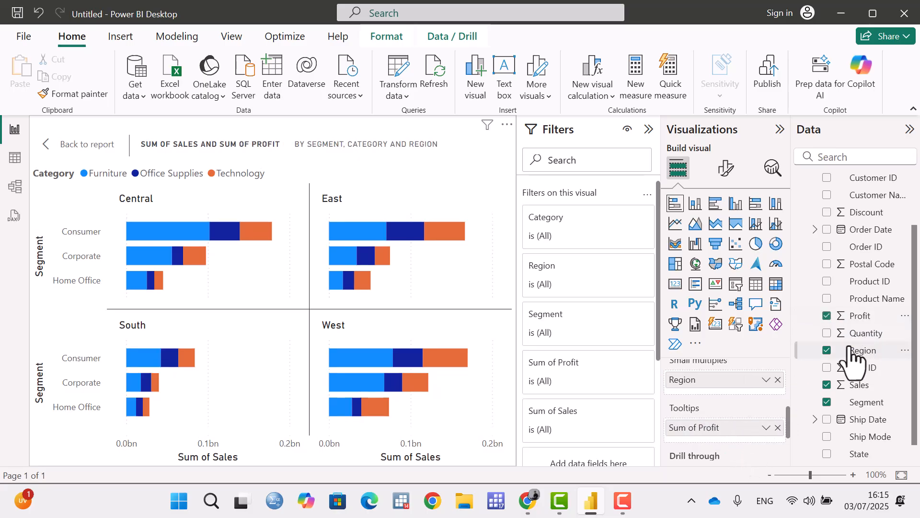
{"action": "left_click_drag", "start_coordinate": [863, 334], "coordinate": [739, 439]}
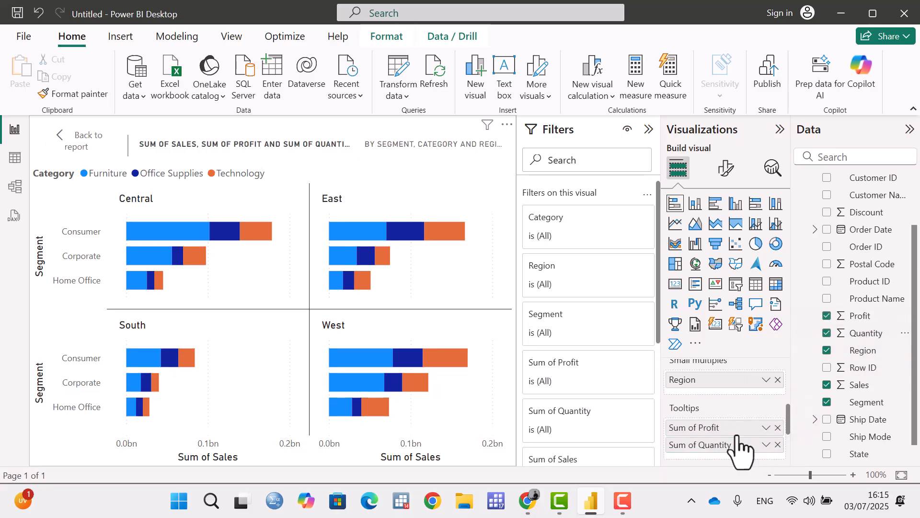
{"action": "scroll", "coordinate": [740, 440], "scroll_direction": "down", "scroll_amount": 2}
{"action": "scroll", "coordinate": [740, 440], "scroll_direction": "up", "scroll_amount": 2}
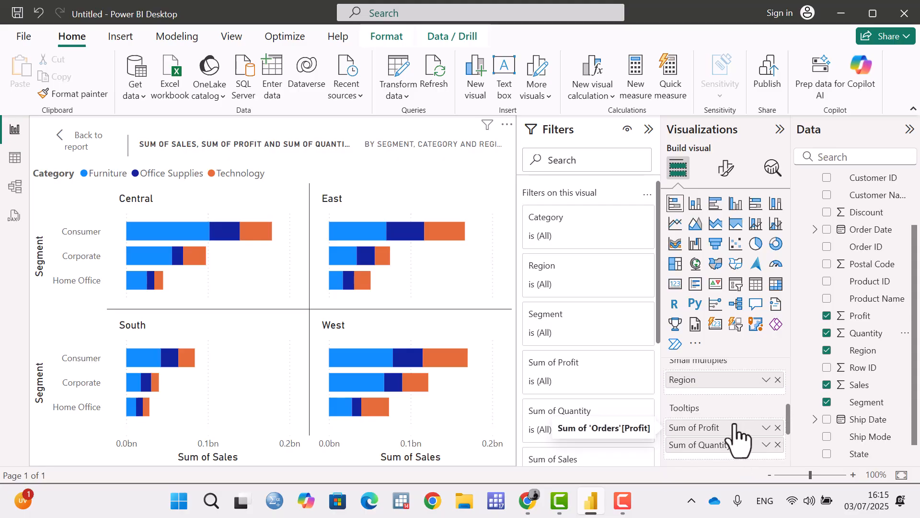
{"action": "left_click", "coordinate": [767, 428]}
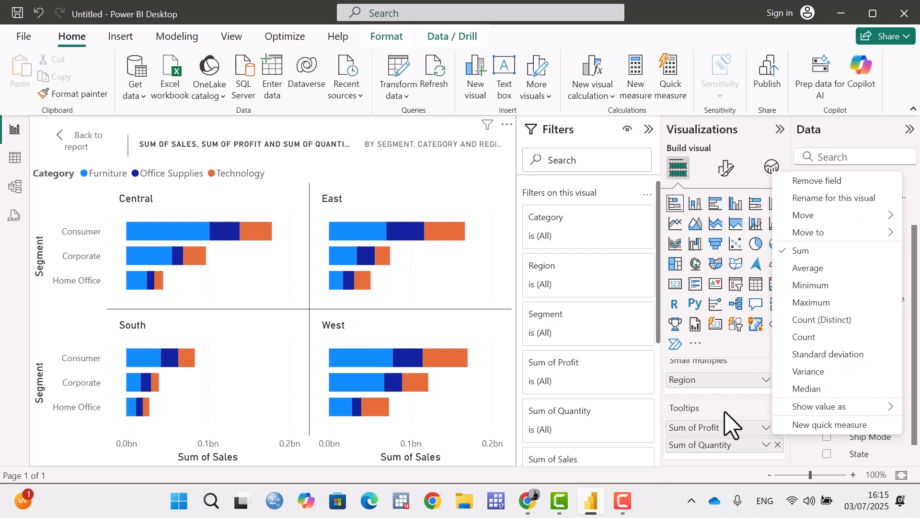
{"action": "left_click", "coordinate": [485, 283]}
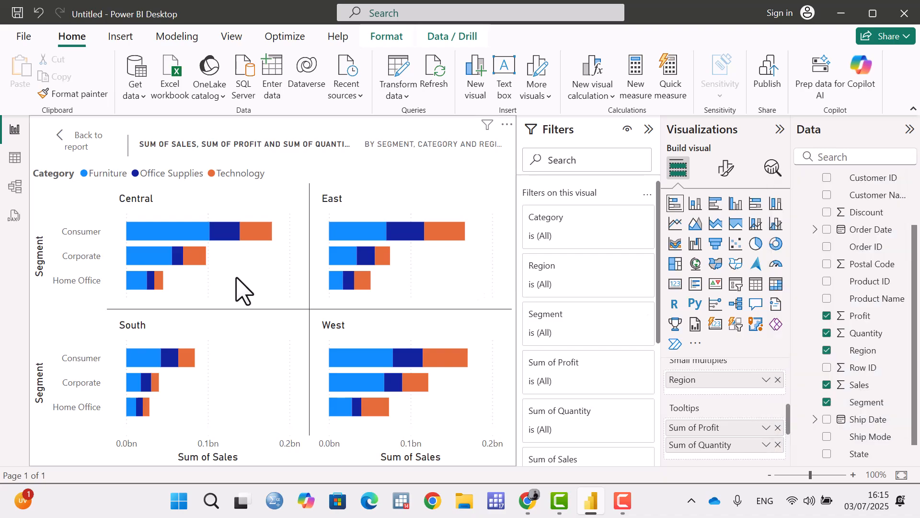
{"action": "mouse_move", "coordinate": [141, 234]}
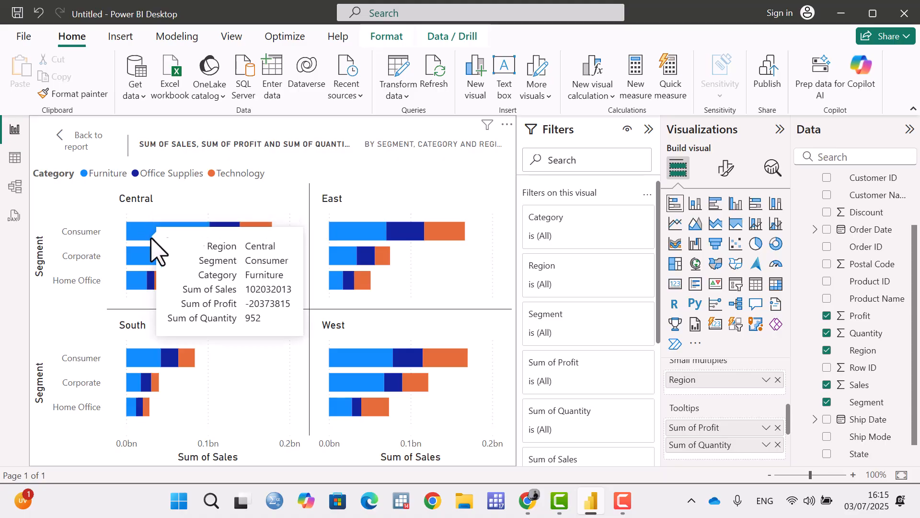
{"action": "mouse_move", "coordinate": [356, 240]}
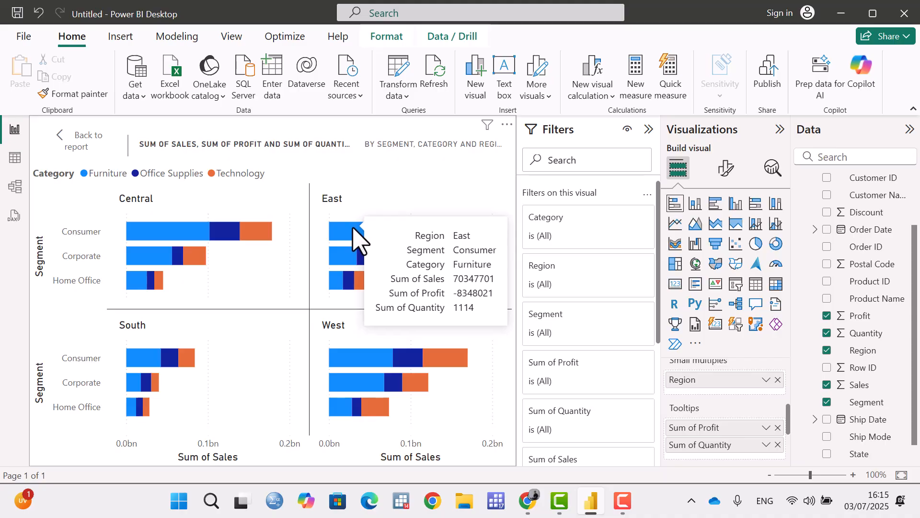
{"action": "mouse_move", "coordinate": [359, 365]}
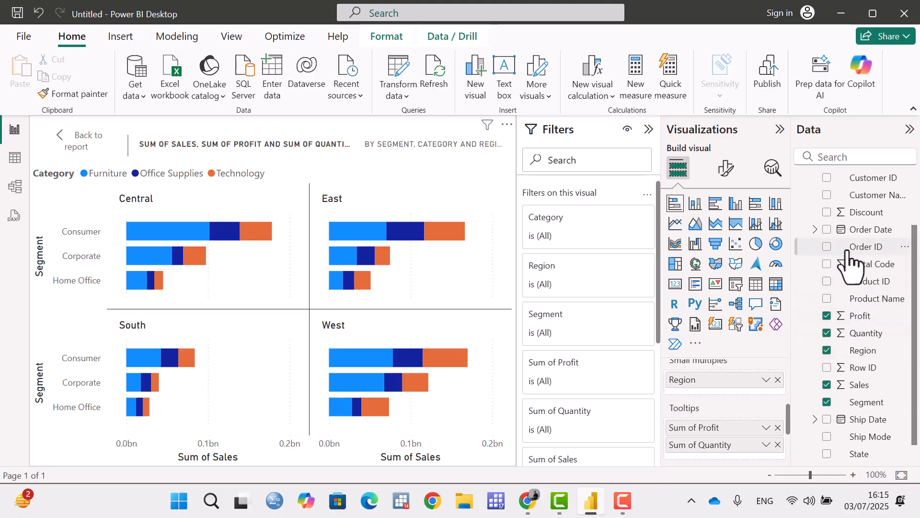
Try adding Postal Code to the chart's tooltips, and remove it again.
{"action": "left_click_drag", "start_coordinate": [848, 265], "coordinate": [722, 427]}
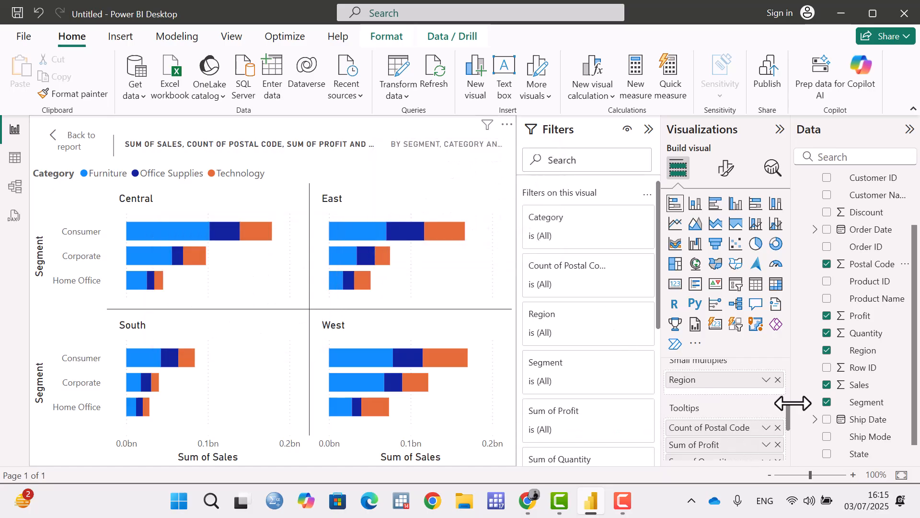
{"action": "scroll", "coordinate": [797, 408], "scroll_direction": "down", "scroll_amount": 1}
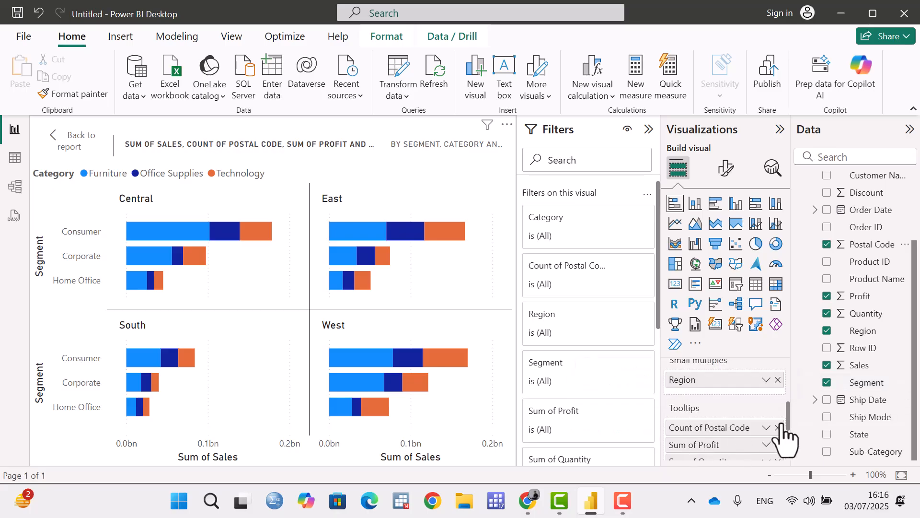
{"action": "scroll", "coordinate": [784, 432], "scroll_direction": "down", "scroll_amount": 2}
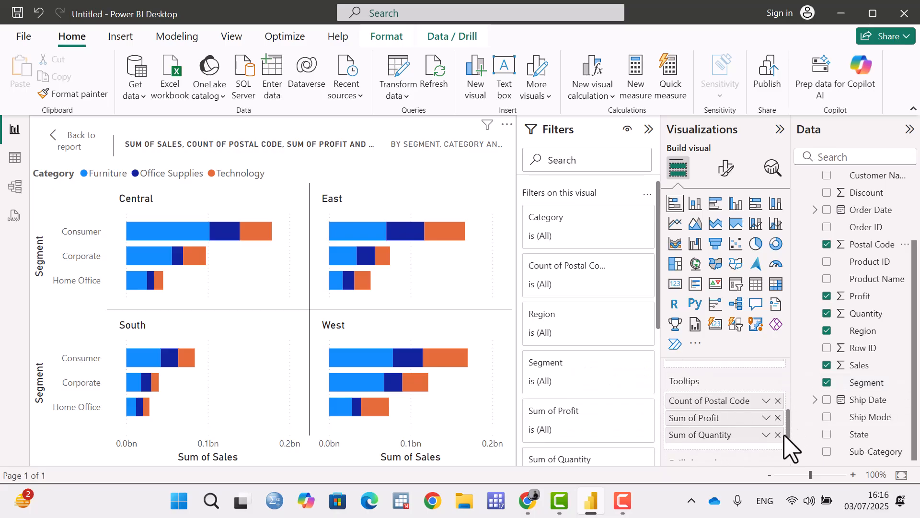
{"action": "left_click", "coordinate": [778, 400]}
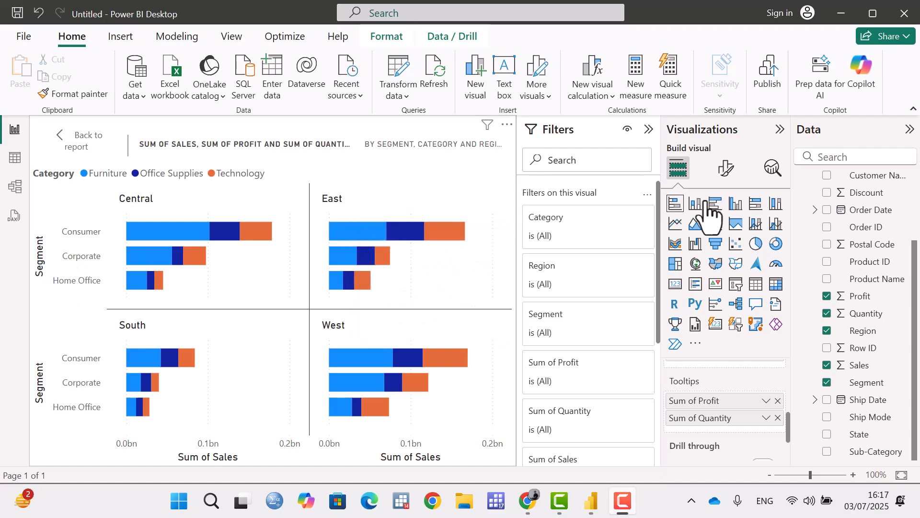
Open the chart's visual formatting options and expand the Y-axis settings.
{"action": "left_click", "coordinate": [727, 169]}
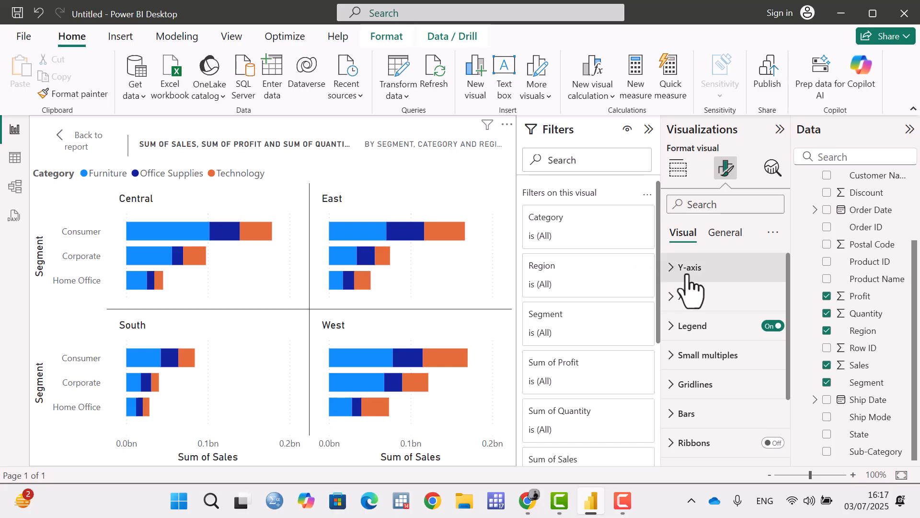
{"action": "scroll", "coordinate": [707, 302], "scroll_direction": "down", "scroll_amount": 2}
{"action": "scroll", "coordinate": [715, 297], "scroll_direction": "up", "scroll_amount": 2}
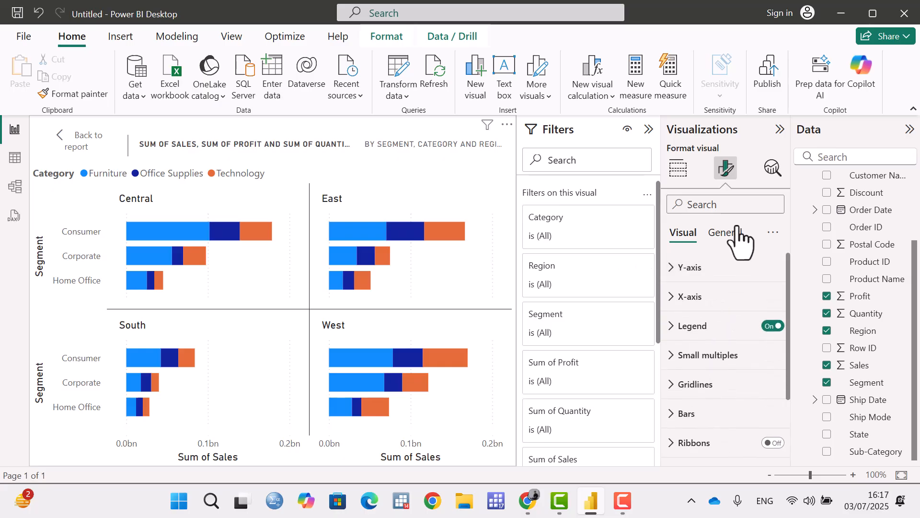
{"action": "left_click", "coordinate": [670, 268]}
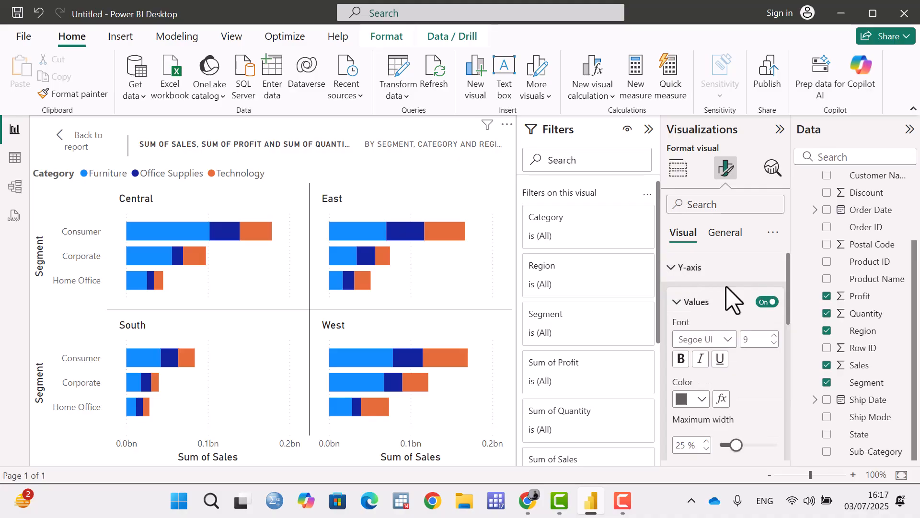
{"action": "scroll", "coordinate": [748, 295], "scroll_direction": "down", "scroll_amount": 3}
{"action": "scroll", "coordinate": [769, 303], "scroll_direction": "up", "scroll_amount": 3}
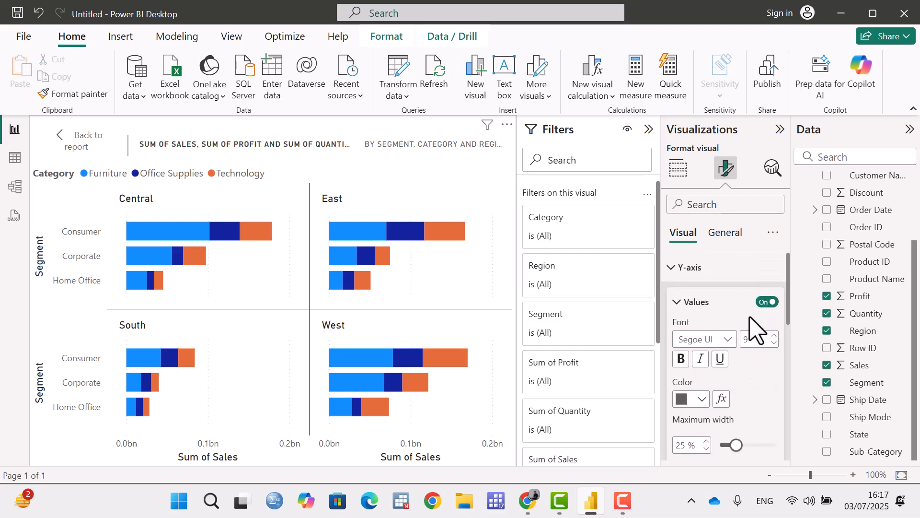
Try hiding the Y-axis values of the chart, and show them again.
{"action": "left_click", "coordinate": [768, 302]}
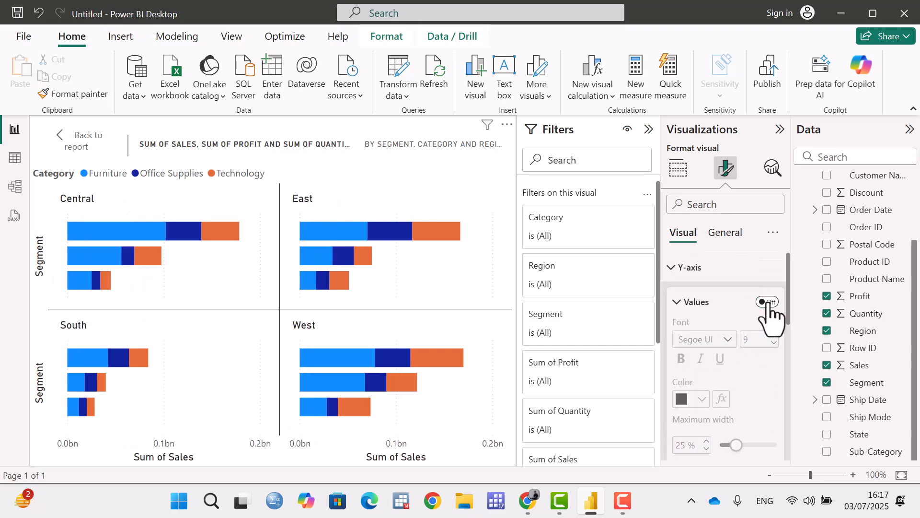
{"action": "left_click", "coordinate": [768, 303]}
{"action": "left_click", "coordinate": [763, 303]}
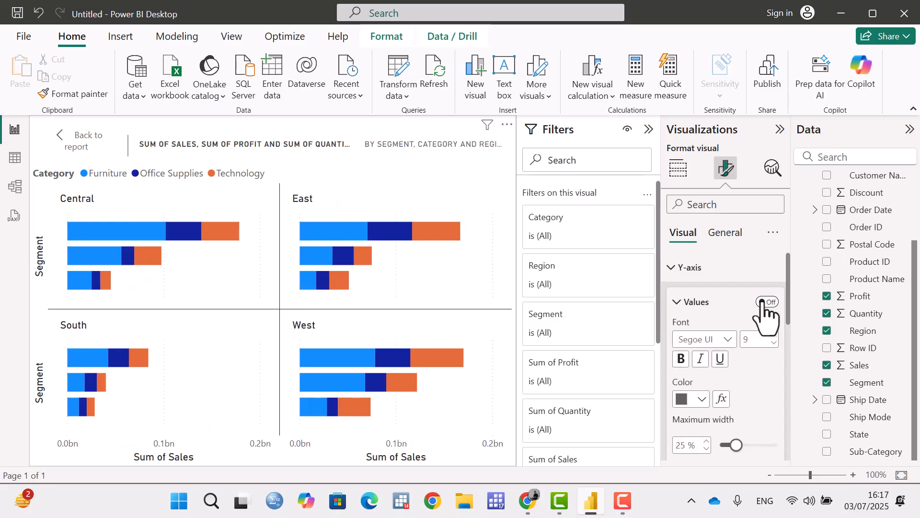
{"action": "left_click", "coordinate": [766, 302]}
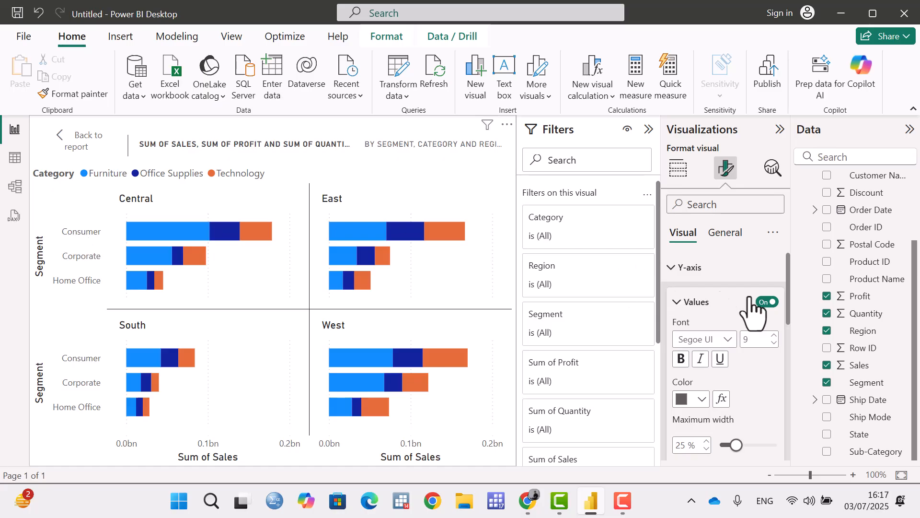
{"action": "left_click", "coordinate": [766, 302]}
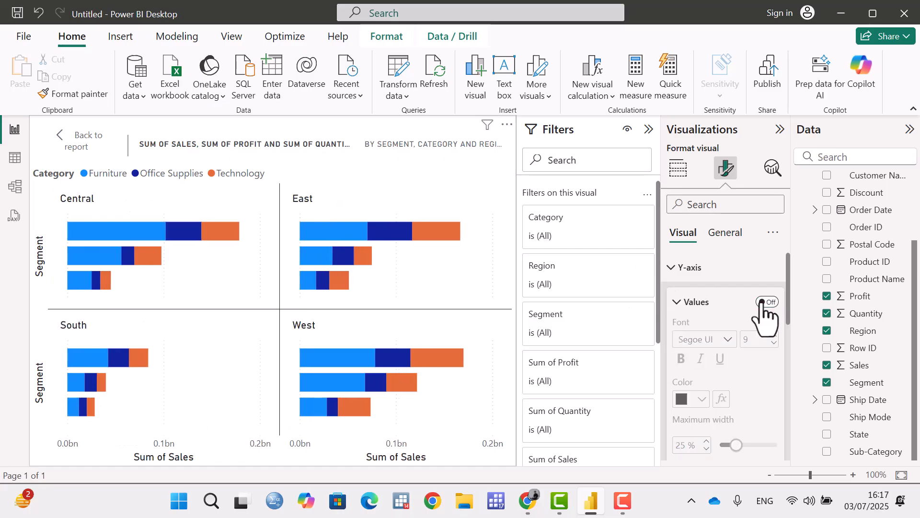
{"action": "left_click", "coordinate": [768, 302]}
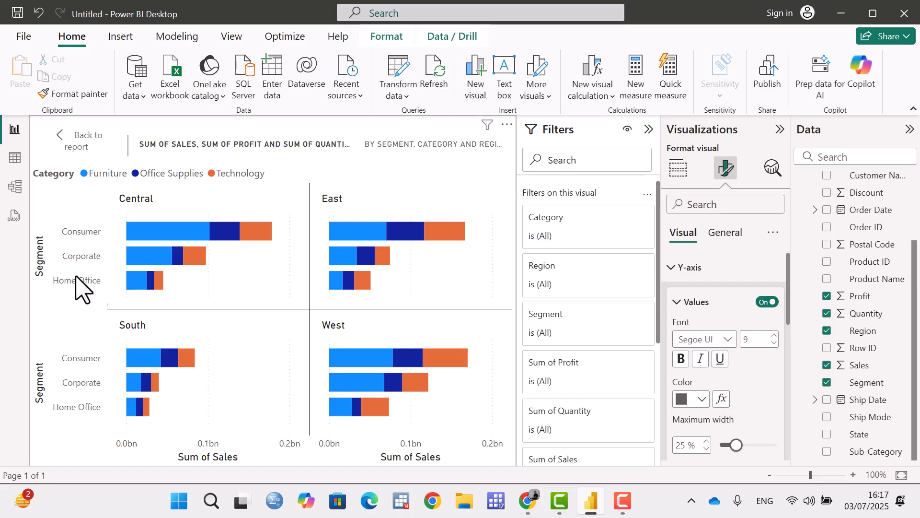
Set the font of the Y-axis values to Tahoma.
{"action": "left_click", "coordinate": [726, 341]}
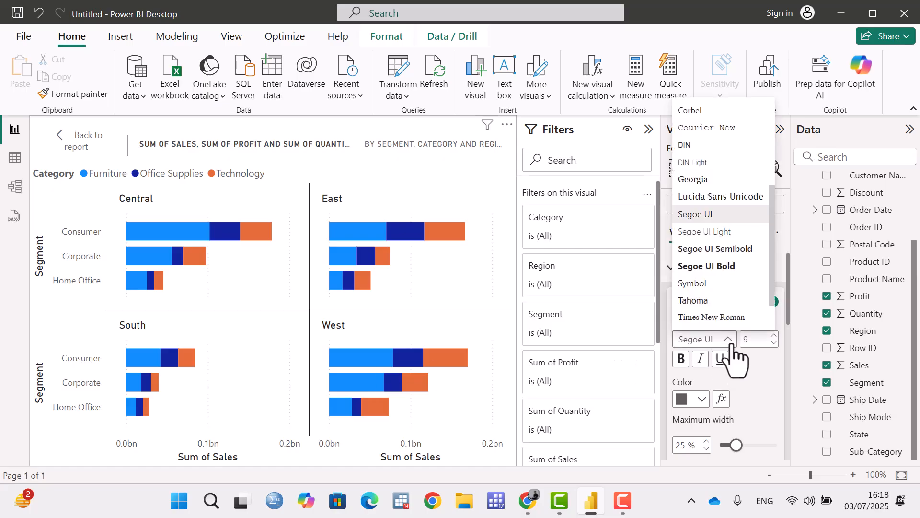
{"action": "left_click", "coordinate": [705, 301]}
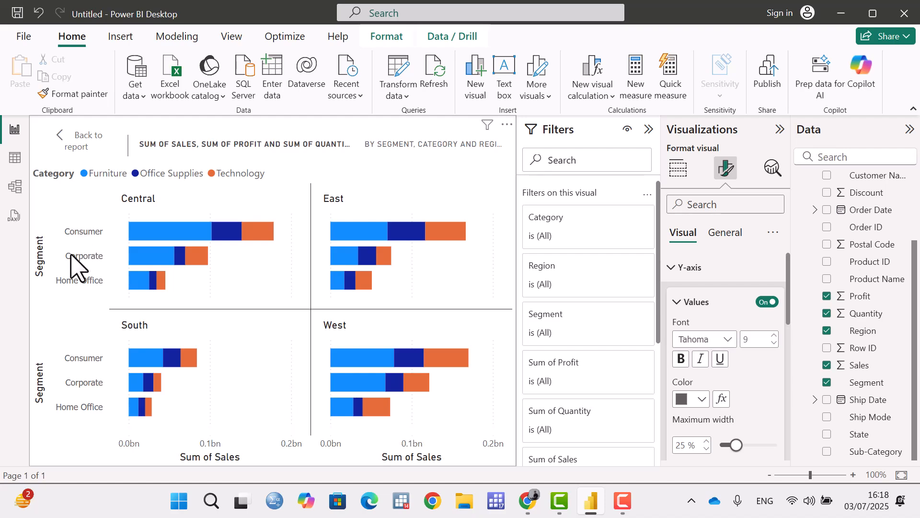
{"action": "left_click", "coordinate": [772, 336]}
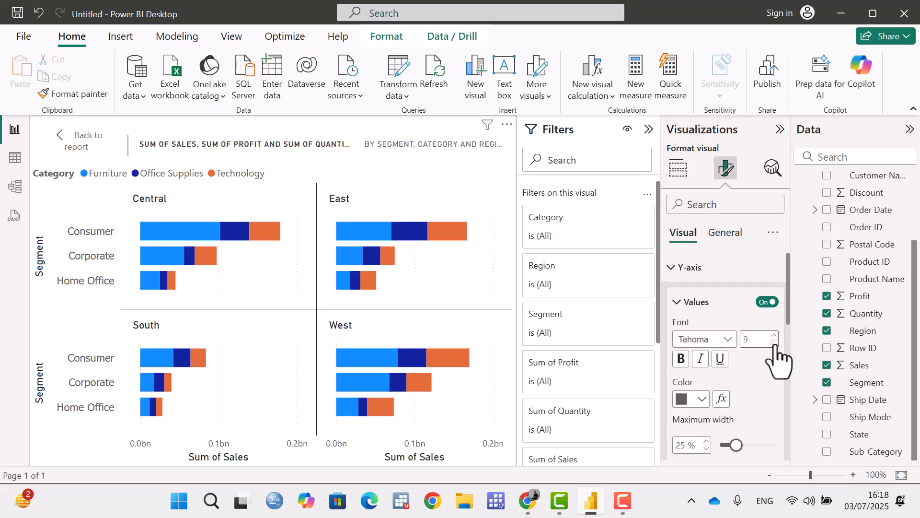
Apply bold, italic and underline to the Y-axis values, and remove the bold and italic again.
{"action": "left_click", "coordinate": [690, 363]}
{"action": "left_click", "coordinate": [701, 359]}
{"action": "left_click", "coordinate": [720, 359]}
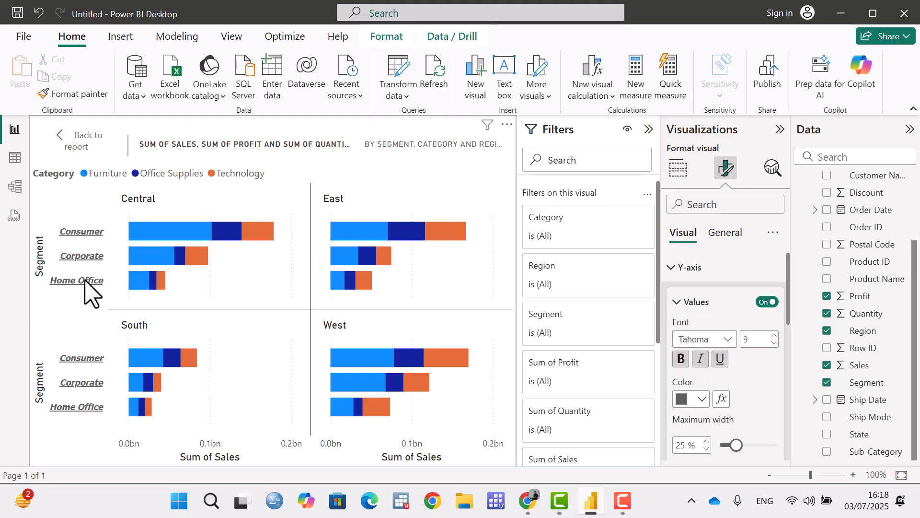
{"action": "left_click", "coordinate": [700, 360]}
{"action": "left_click", "coordinate": [683, 359]}
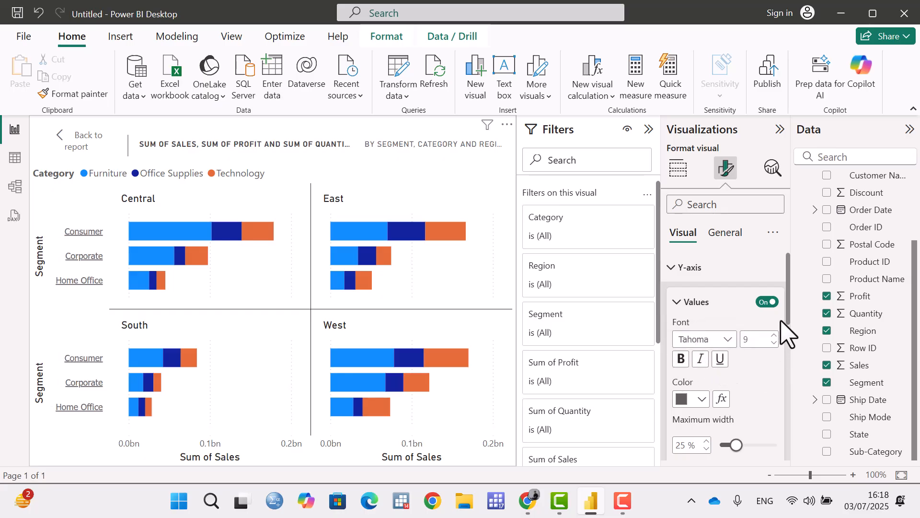
Set the color of the Y-axis values to blue #118DFF.
{"action": "left_click_drag", "start_coordinate": [789, 309], "coordinate": [789, 327]}
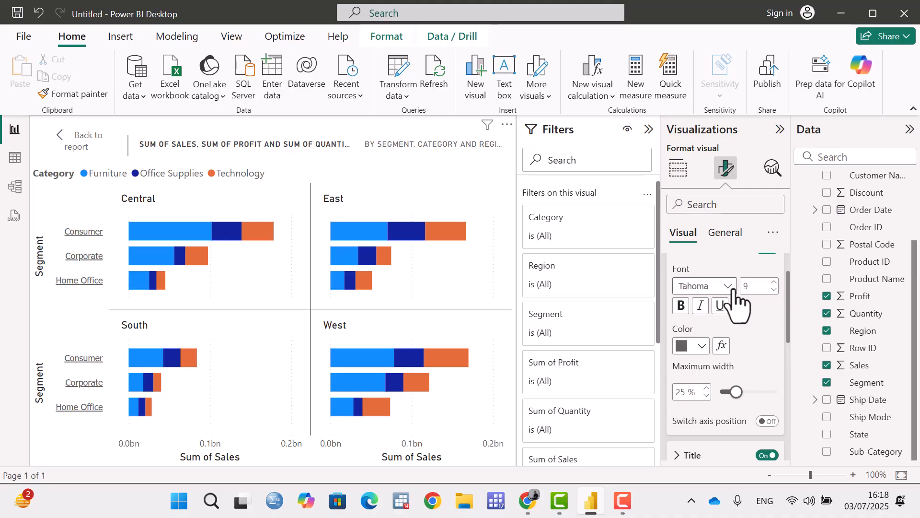
{"action": "left_click", "coordinate": [702, 346]}
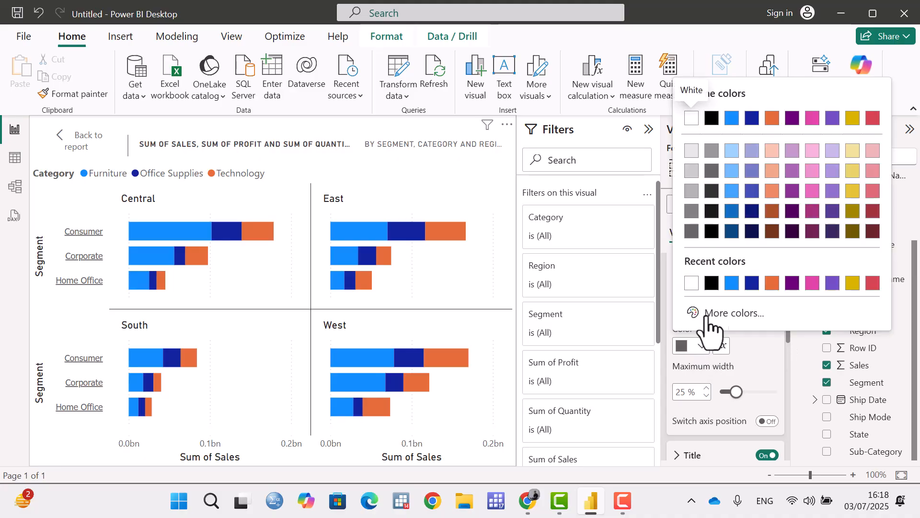
{"action": "left_click", "coordinate": [732, 283]}
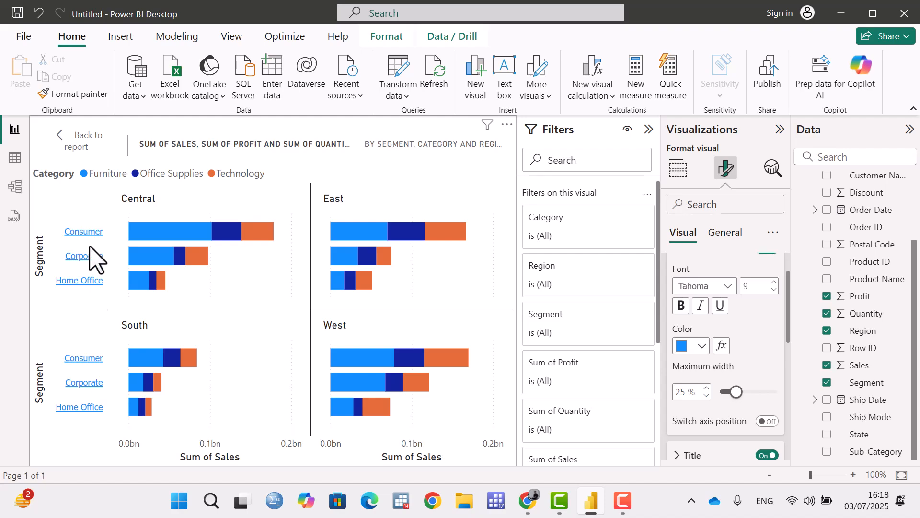
Try a maximum width of 38 % for the Y-axis values, and reduce it to 17 %.
{"action": "scroll", "coordinate": [688, 366], "scroll_direction": "down", "scroll_amount": 3}
{"action": "left_click_drag", "start_coordinate": [738, 323], "coordinate": [758, 322]}
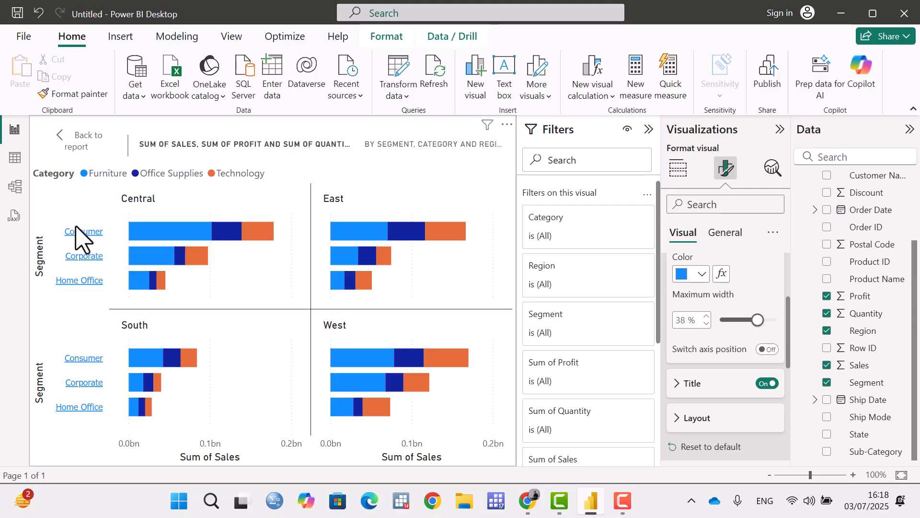
{"action": "left_click_drag", "start_coordinate": [758, 321], "coordinate": [724, 330]}
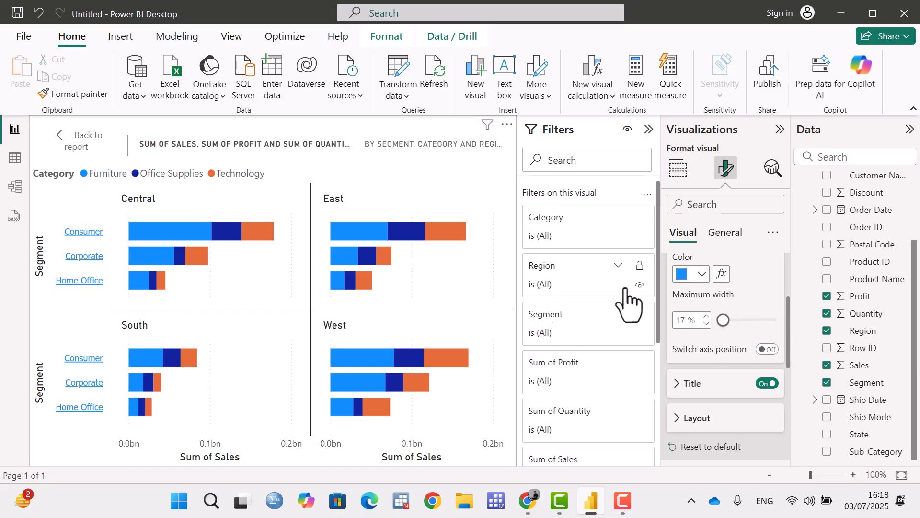
Try switching the Y-axis position, and switch it back.
{"action": "scroll", "coordinate": [771, 322], "scroll_direction": "down", "scroll_amount": 3}
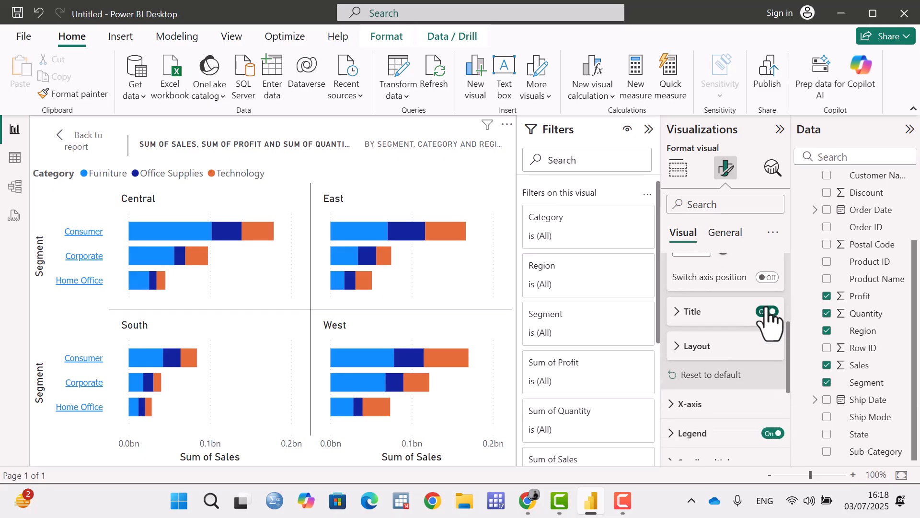
{"action": "scroll", "coordinate": [770, 323], "scroll_direction": "up", "scroll_amount": 3}
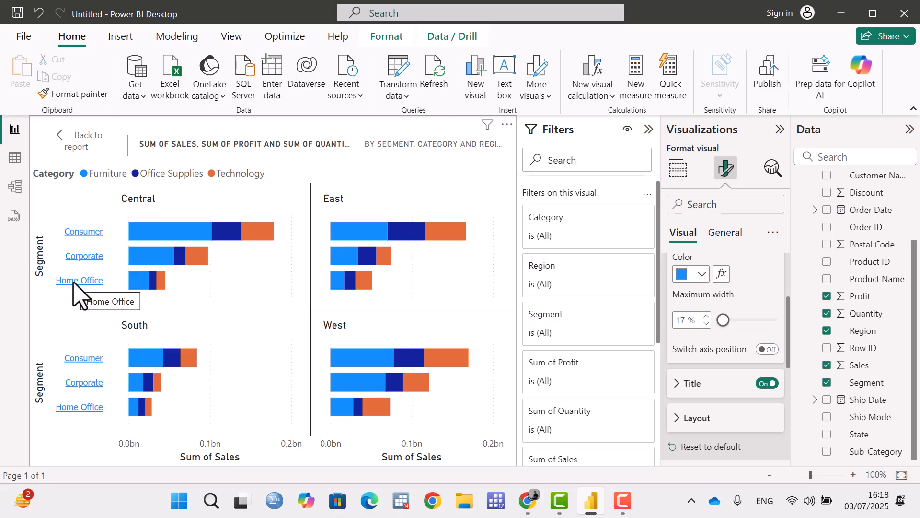
{"action": "left_click", "coordinate": [769, 350]}
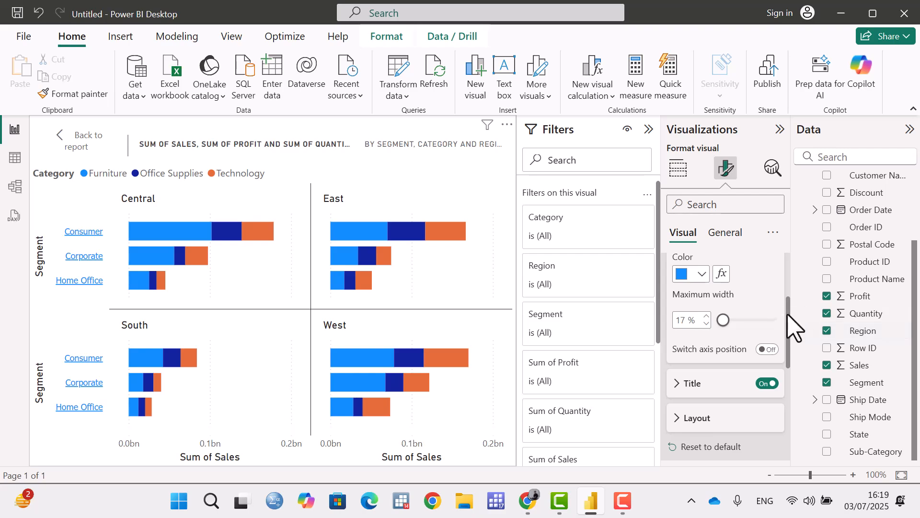
{"action": "left_click_drag", "start_coordinate": [789, 314], "coordinate": [799, 263]}
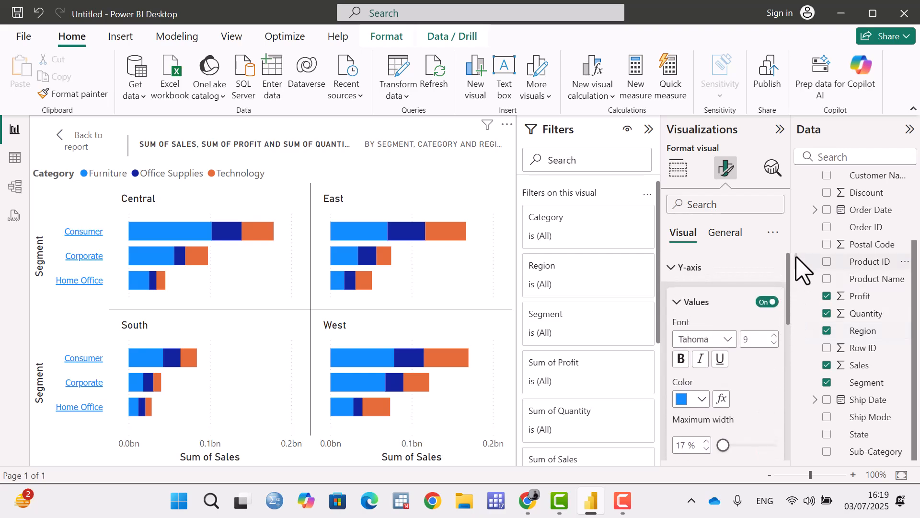
Set the Y-axis title text to "sales" and keep the style as Show title only.
{"action": "left_click", "coordinate": [678, 302]}
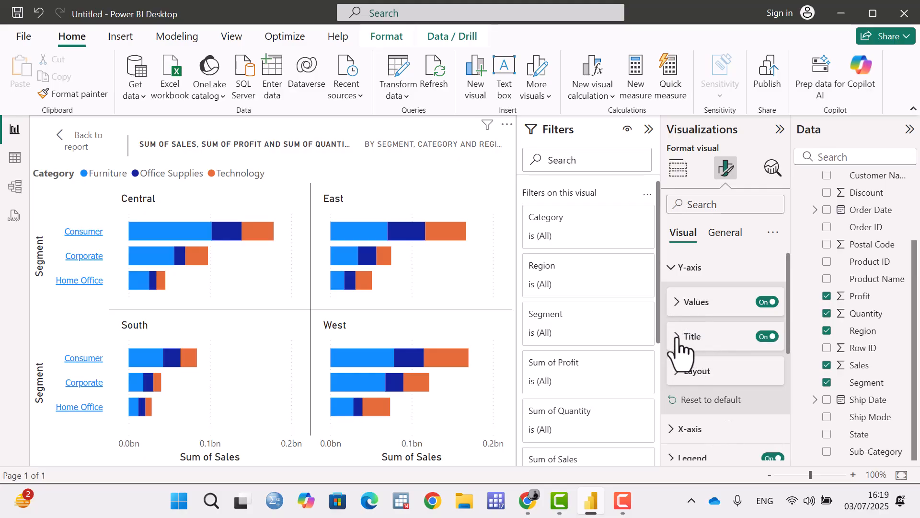
{"action": "left_click", "coordinate": [677, 337]}
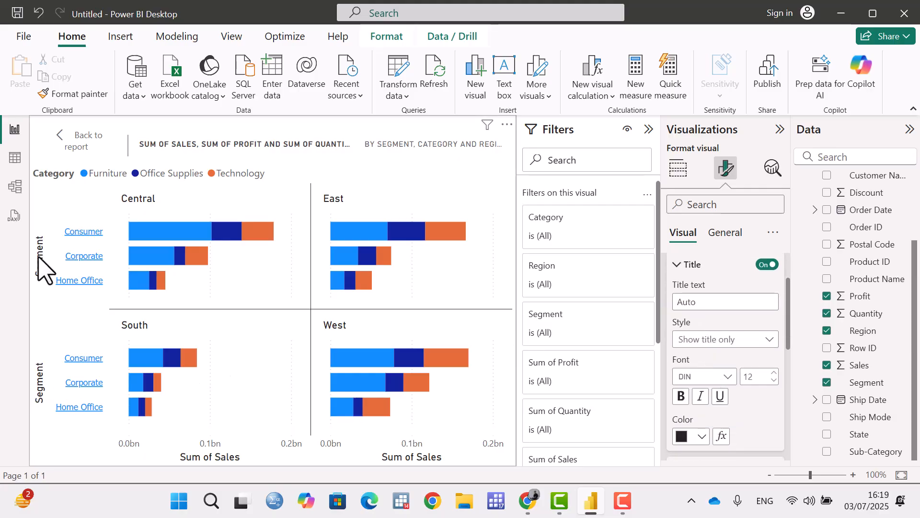
{"action": "left_click", "coordinate": [728, 302]}
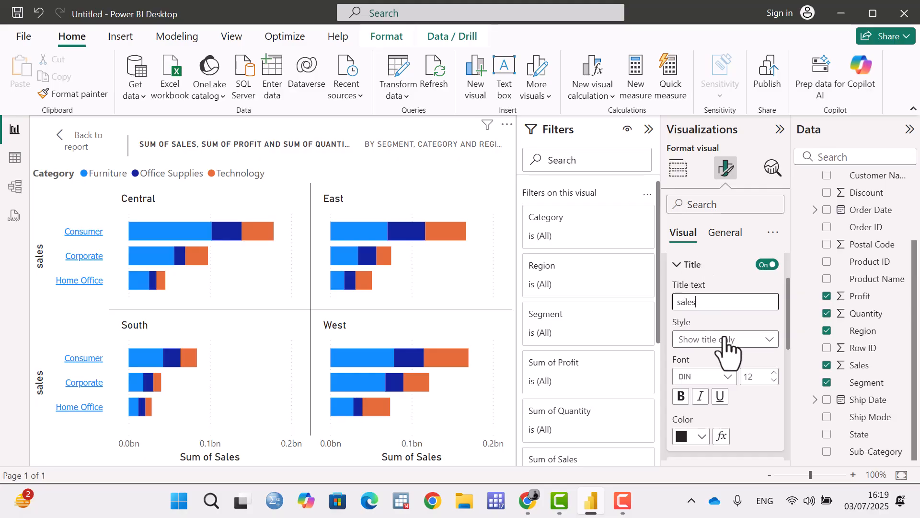
{"action": "left_click", "coordinate": [755, 340]}
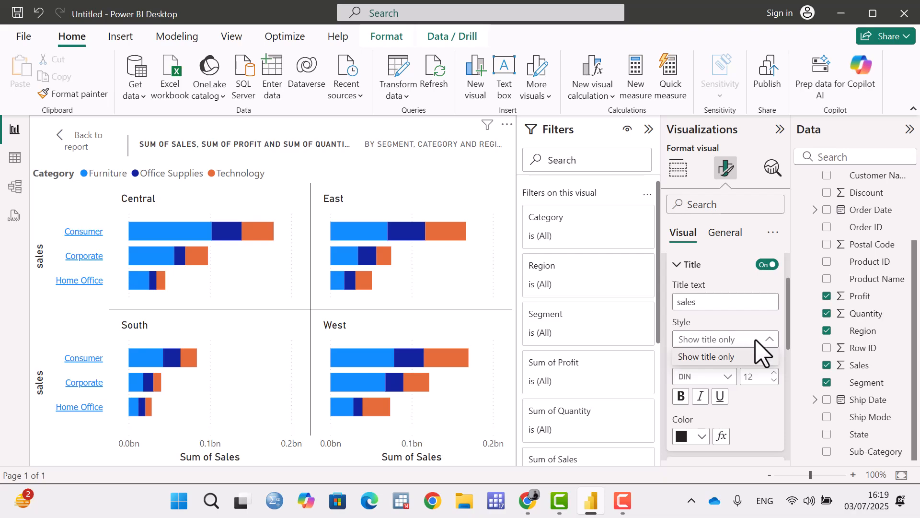
{"action": "left_click", "coordinate": [765, 342]}
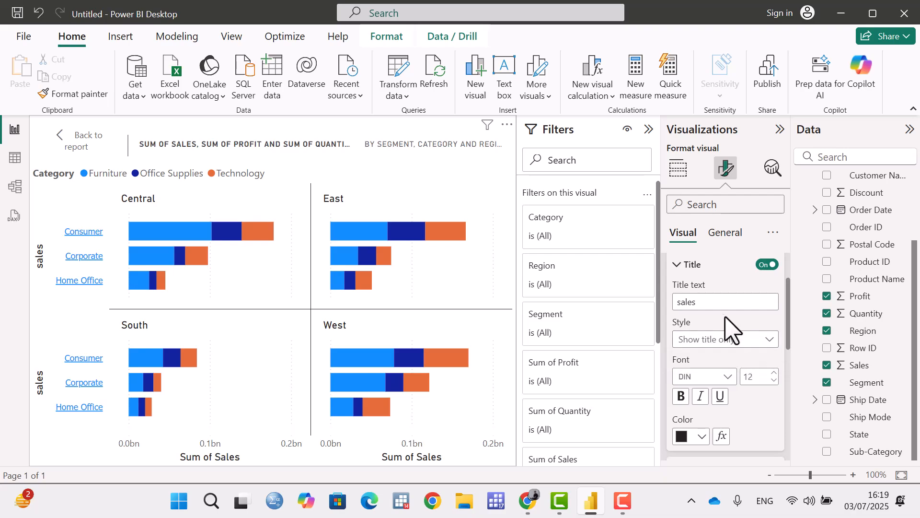
Format the Y-axis title in bold Constantia at size 15 with the orange color.
{"action": "scroll", "coordinate": [734, 342], "scroll_direction": "down", "scroll_amount": 2}
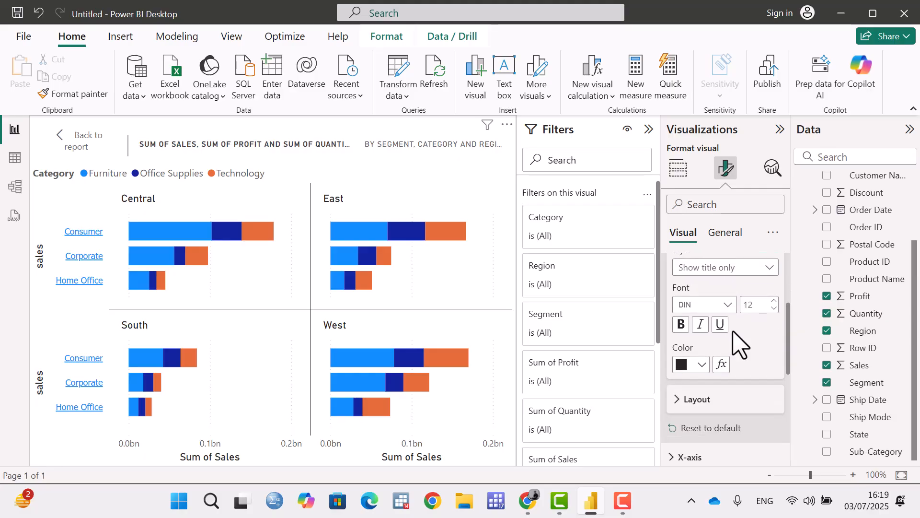
{"action": "left_click", "coordinate": [730, 306]}
{"action": "left_click", "coordinate": [715, 231]}
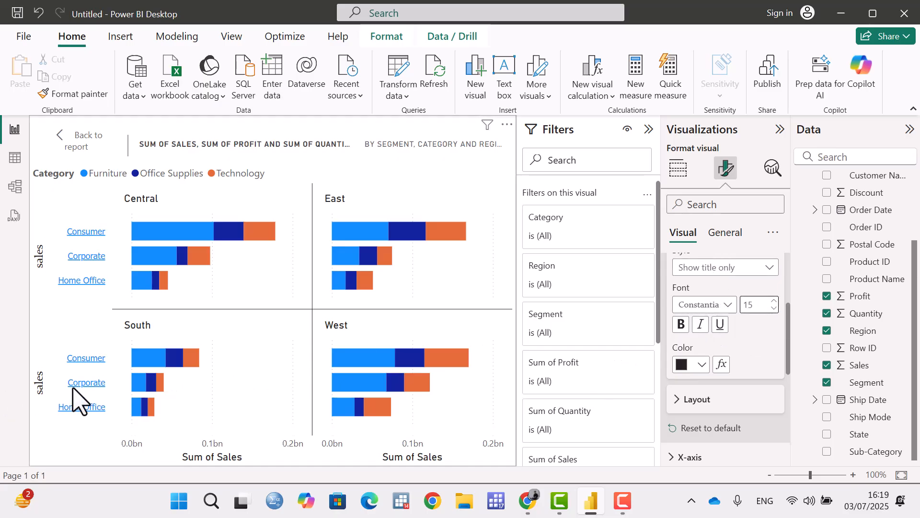
{"action": "left_click", "coordinate": [682, 326]}
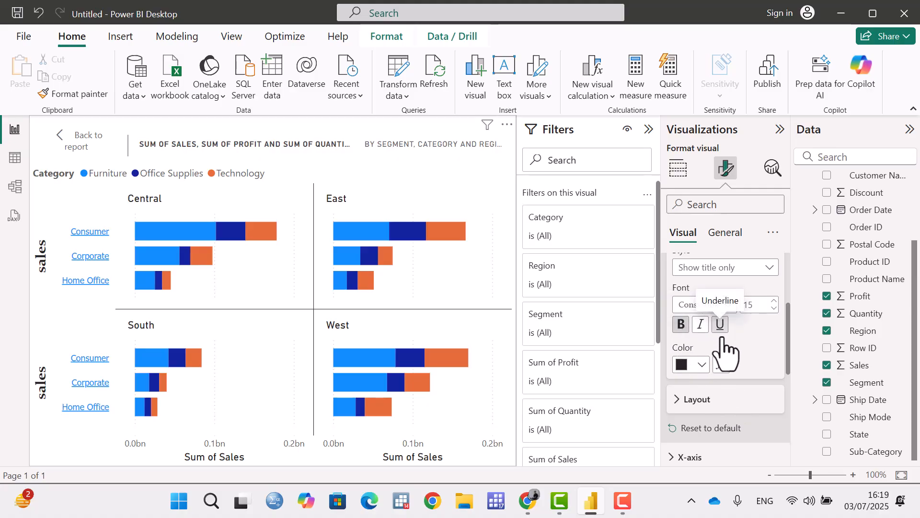
{"action": "left_click", "coordinate": [705, 364]}
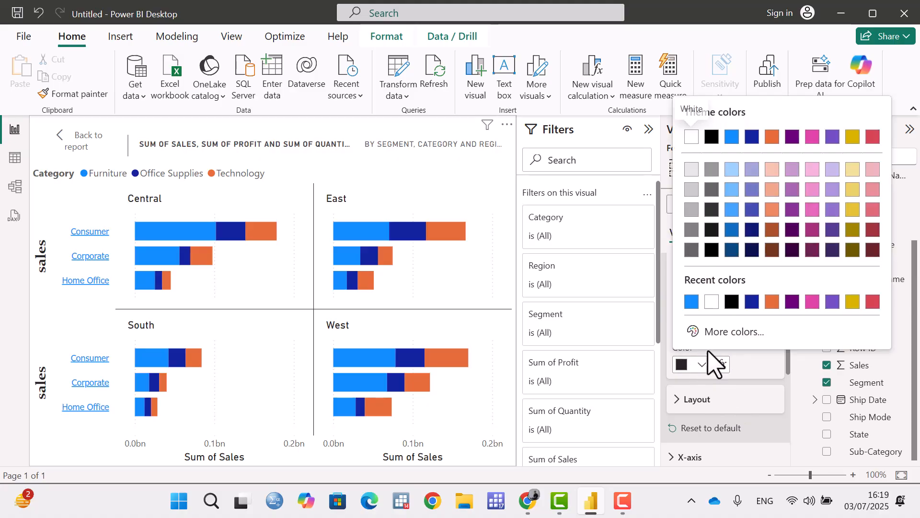
{"action": "left_click", "coordinate": [778, 305]}
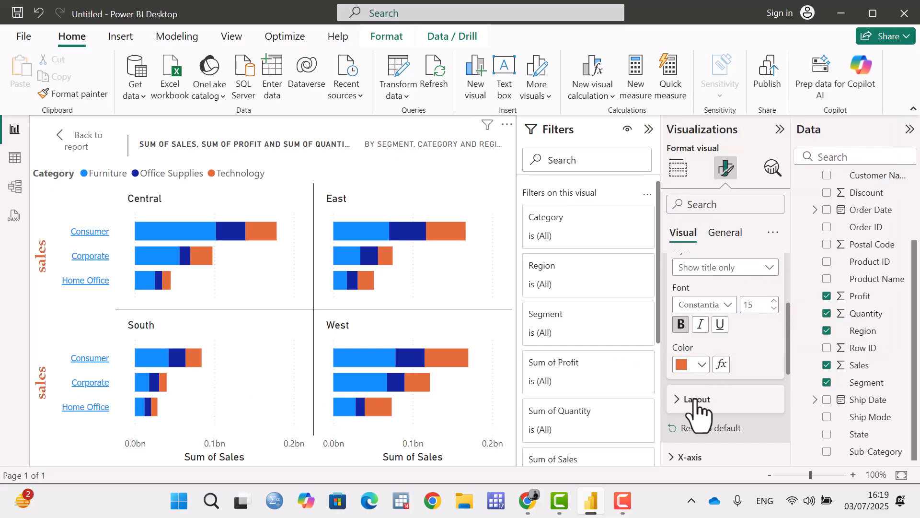
Try a minimum category height of 73 px in the Y-axis layout, and return it to 20 px.
{"action": "scroll", "coordinate": [698, 405], "scroll_direction": "down", "scroll_amount": 2}
{"action": "left_click", "coordinate": [678, 330]}
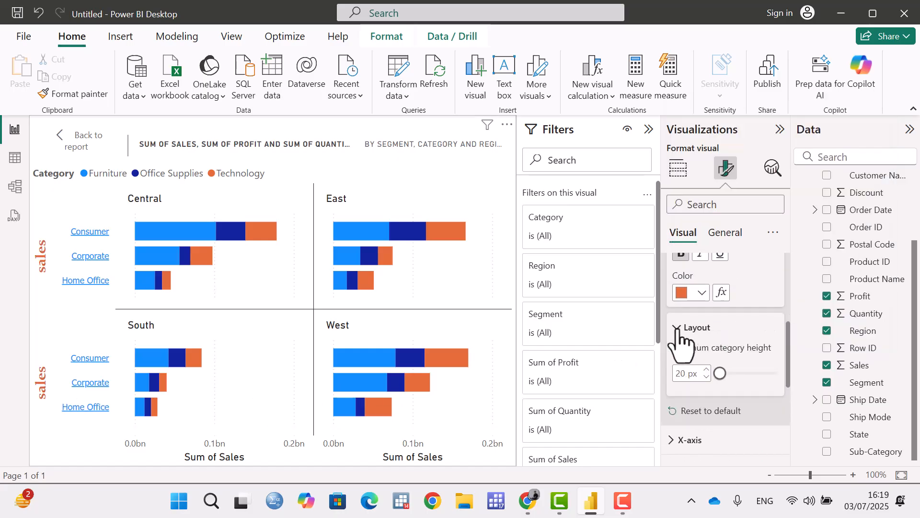
{"action": "left_click_drag", "start_coordinate": [721, 382], "coordinate": [740, 381]}
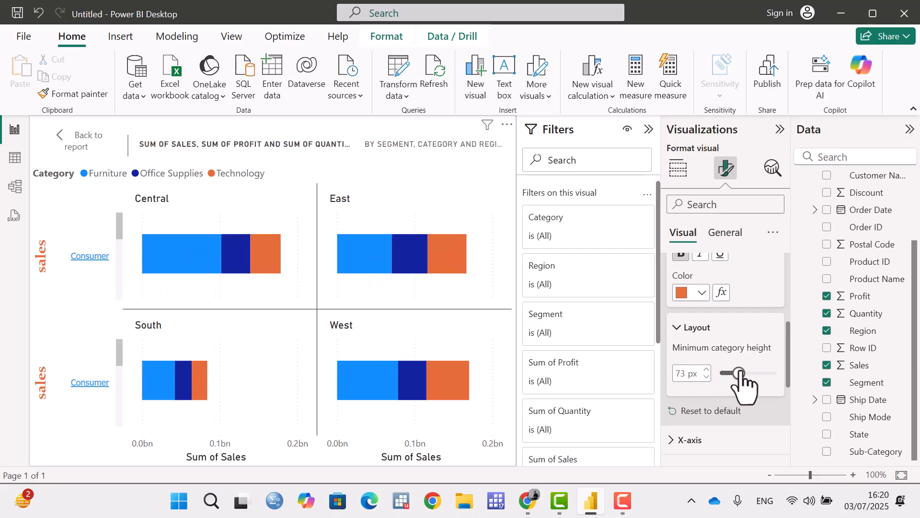
{"action": "left_click_drag", "start_coordinate": [740, 382], "coordinate": [721, 379]}
Try hiding the Y-axis title of the chart, and show it again.
{"action": "scroll", "coordinate": [722, 302], "scroll_direction": "up", "scroll_amount": 3}
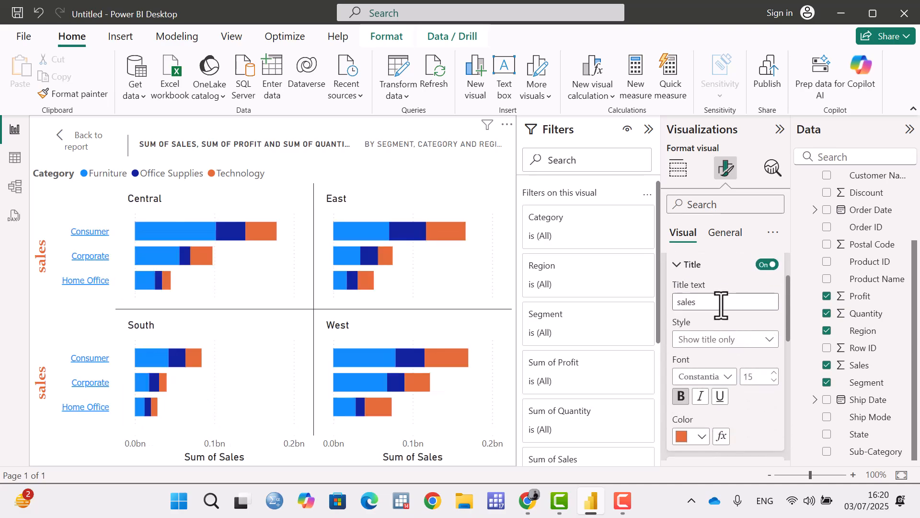
{"action": "left_click", "coordinate": [678, 265]}
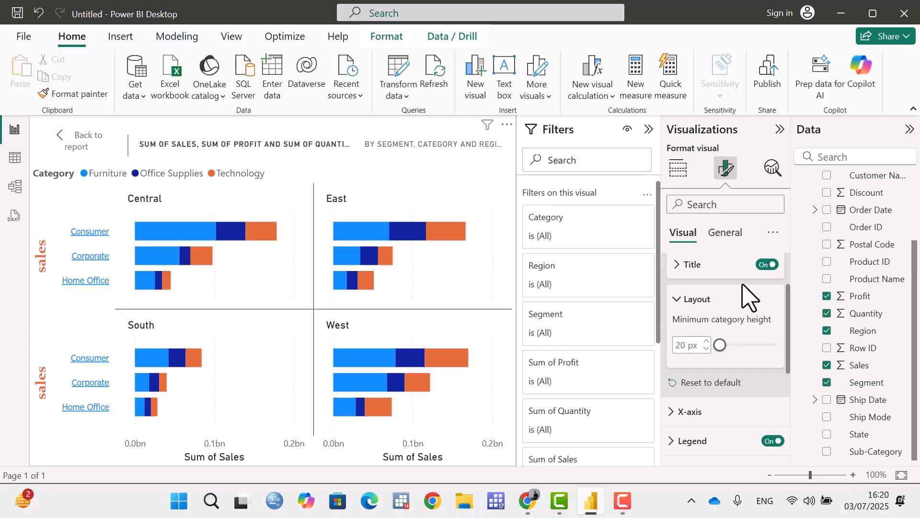
{"action": "left_click", "coordinate": [769, 265]}
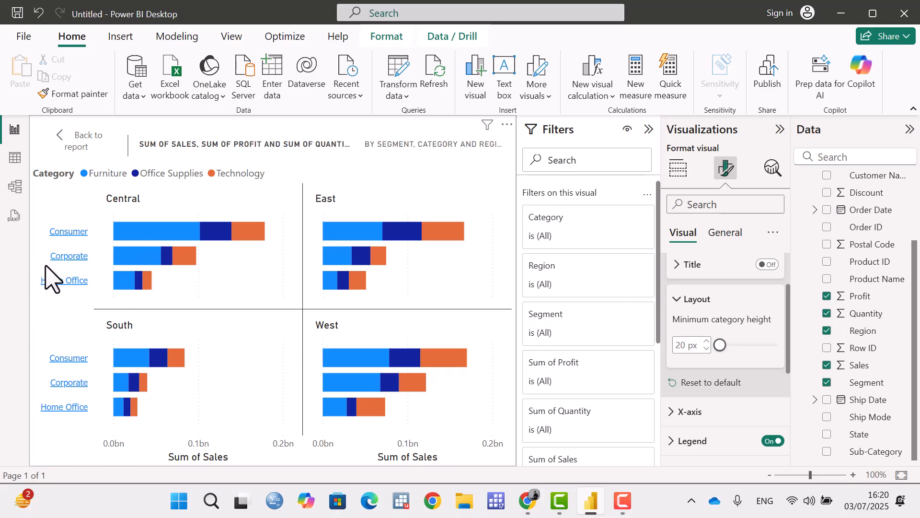
{"action": "left_click", "coordinate": [771, 267]}
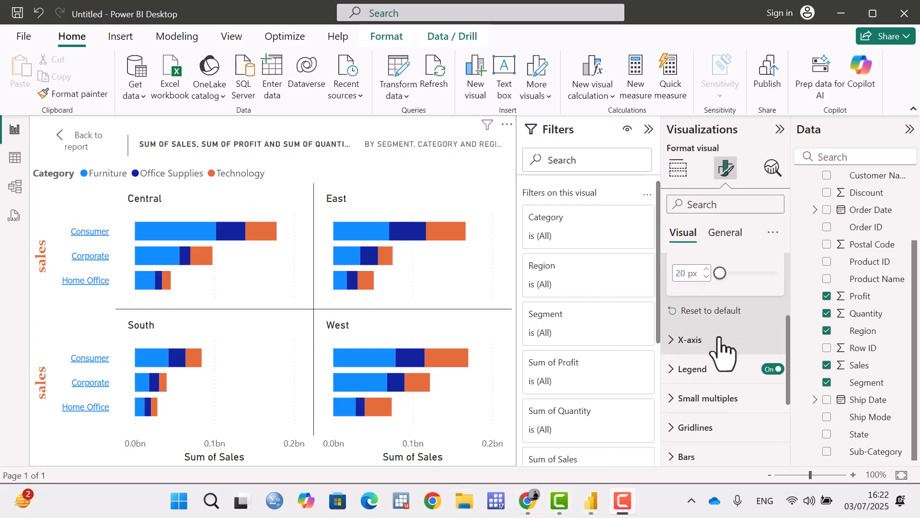
Reset all Y-axis formatting of the chart to default.
{"action": "scroll", "coordinate": [727, 305], "scroll_direction": "up", "scroll_amount": 3}
{"action": "scroll", "coordinate": [727, 301], "scroll_direction": "down", "scroll_amount": 3}
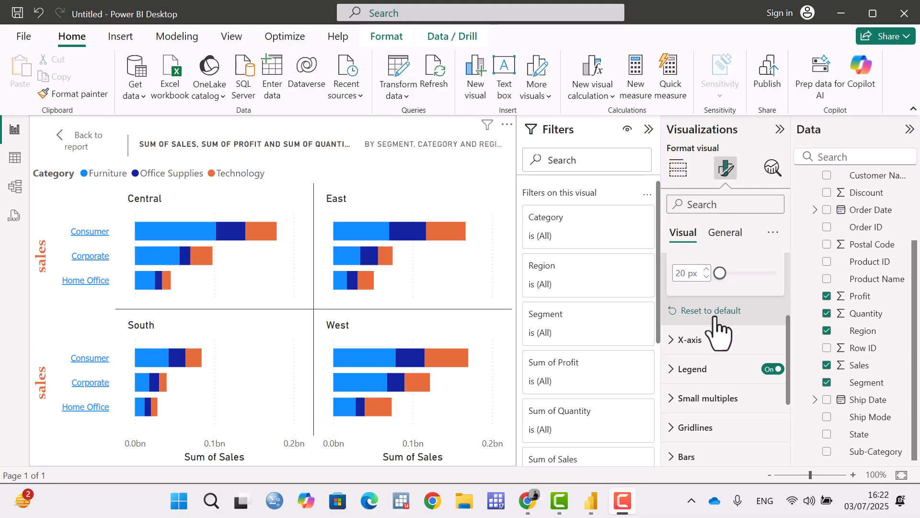
{"action": "left_click", "coordinate": [714, 318]}
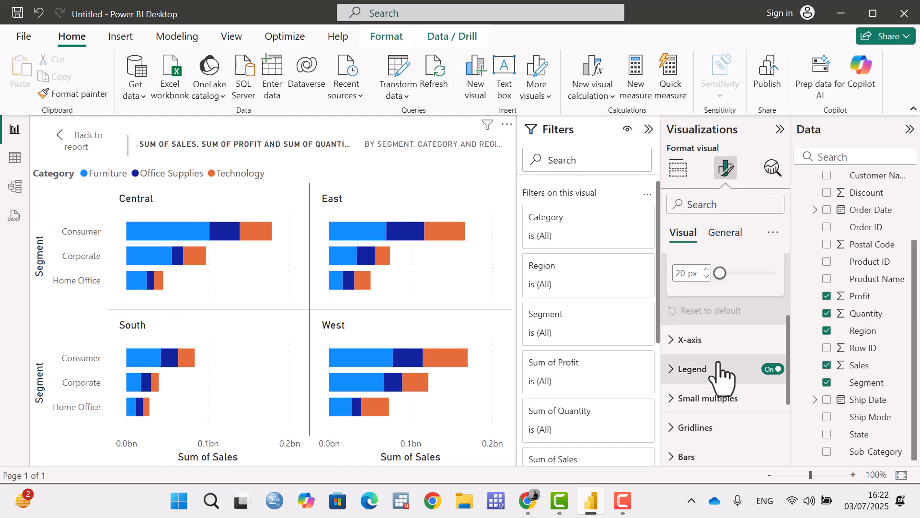
Set both the minimum and the maximum of the X-axis range to 1.
{"action": "left_click", "coordinate": [674, 340]}
{"action": "scroll", "coordinate": [744, 365], "scroll_direction": "down", "scroll_amount": 2}
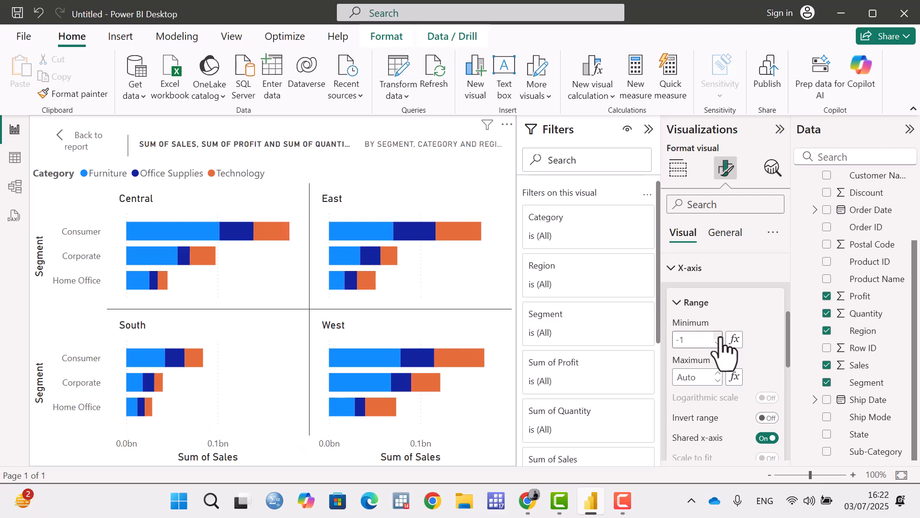
{"action": "scroll", "coordinate": [551, 353], "scroll_direction": "down", "scroll_amount": 2}
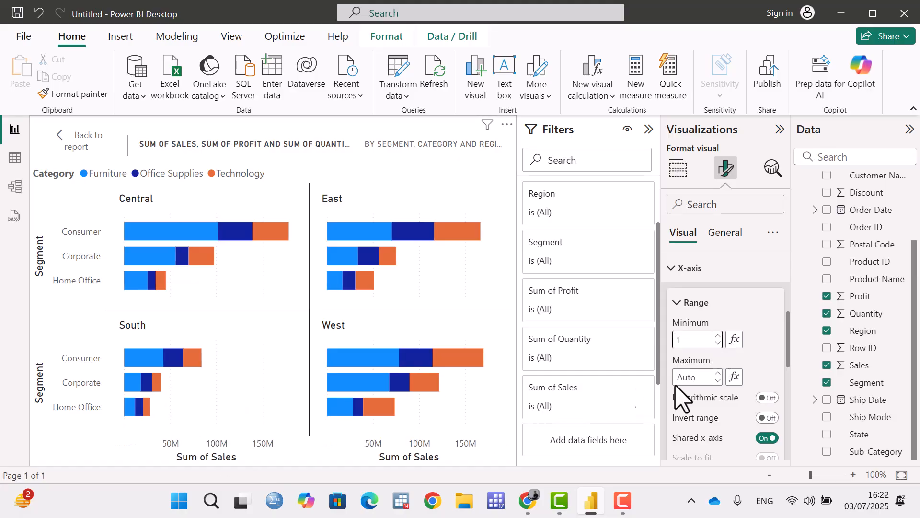
{"action": "left_click", "coordinate": [712, 377]}
{"action": "left_click", "coordinate": [718, 374]}
{"action": "left_click", "coordinate": [718, 374]}
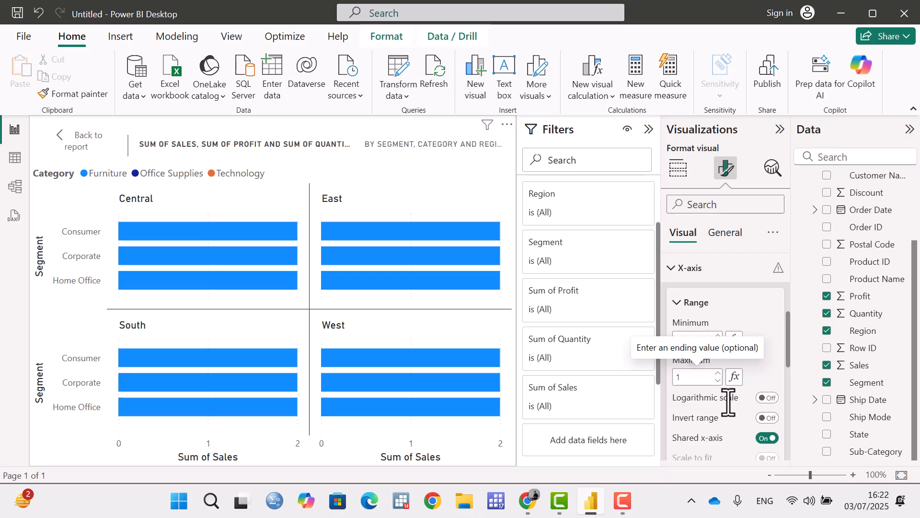
Reopen the X-axis range settings and set the minimum to 0.
{"action": "left_click", "coordinate": [764, 310]}
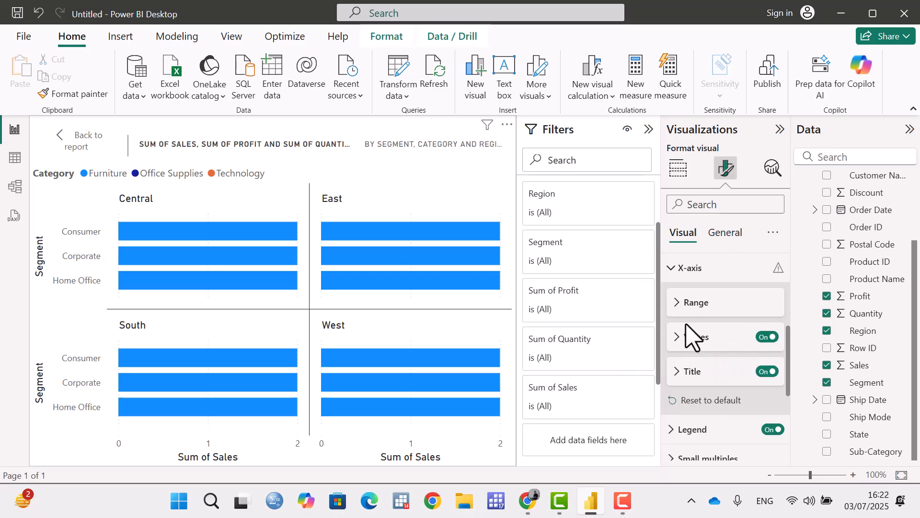
{"action": "left_click", "coordinate": [672, 271]}
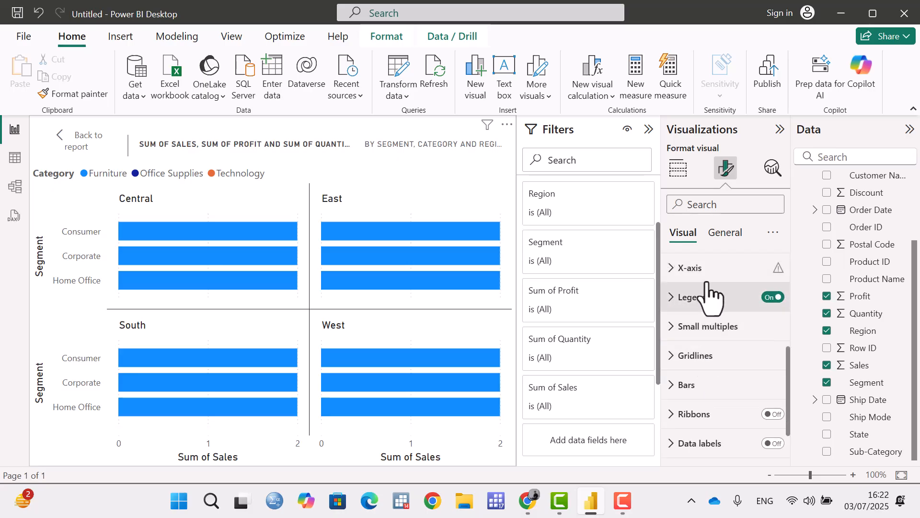
{"action": "left_click", "coordinate": [685, 270]}
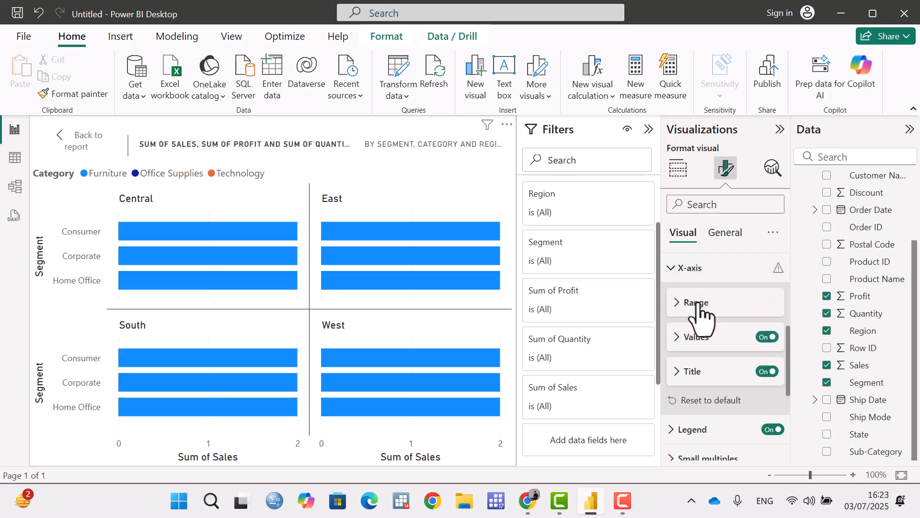
{"action": "left_click", "coordinate": [682, 305]}
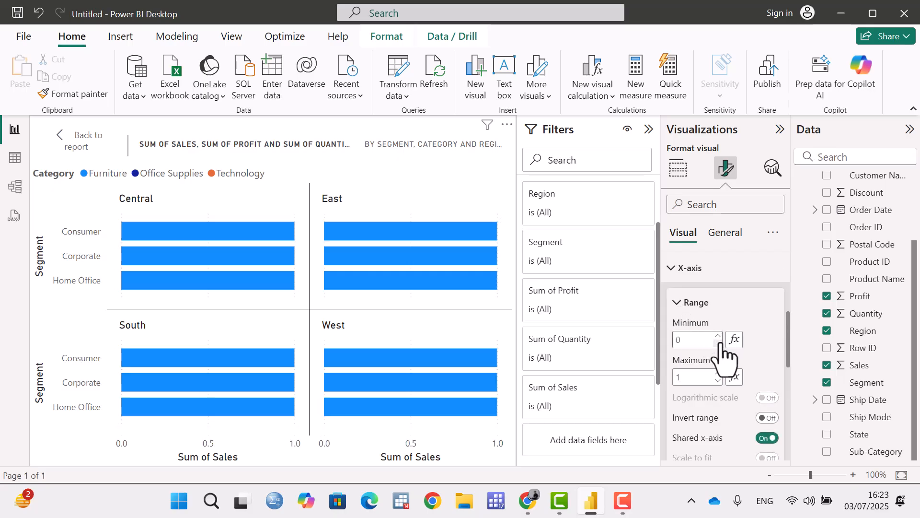
Reset all X-axis formatting of the chart to default, and check the range settings.
{"action": "scroll", "coordinate": [733, 369], "scroll_direction": "down", "scroll_amount": 2}
{"action": "scroll", "coordinate": [735, 369], "scroll_direction": "down", "scroll_amount": 4}
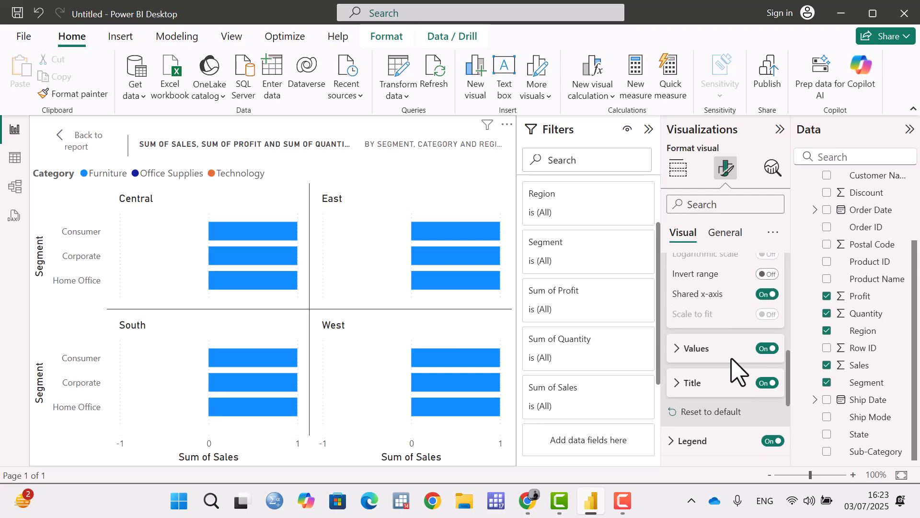
{"action": "left_click", "coordinate": [732, 340]}
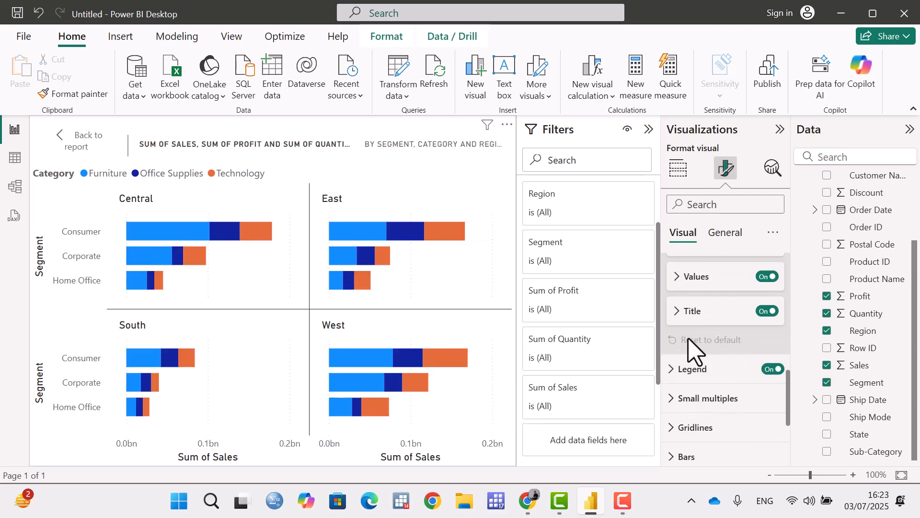
{"action": "scroll", "coordinate": [743, 294], "scroll_direction": "up", "scroll_amount": 3}
{"action": "scroll", "coordinate": [693, 363], "scroll_direction": "up", "scroll_amount": 3}
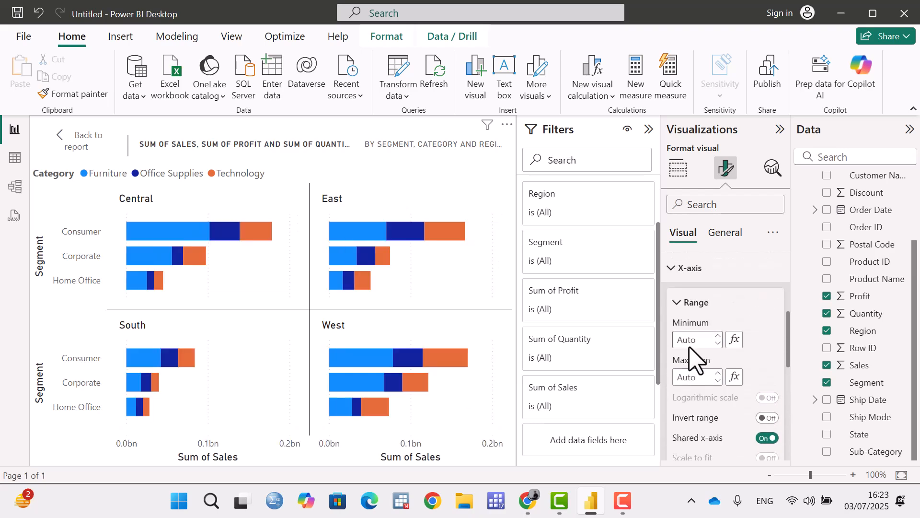
Try inverting the X-axis range and turning off the shared X-axis, restoring each setting.
{"action": "left_click", "coordinate": [675, 269]}
{"action": "left_click", "coordinate": [676, 271]}
{"action": "scroll", "coordinate": [706, 326], "scroll_direction": "down", "scroll_amount": 2}
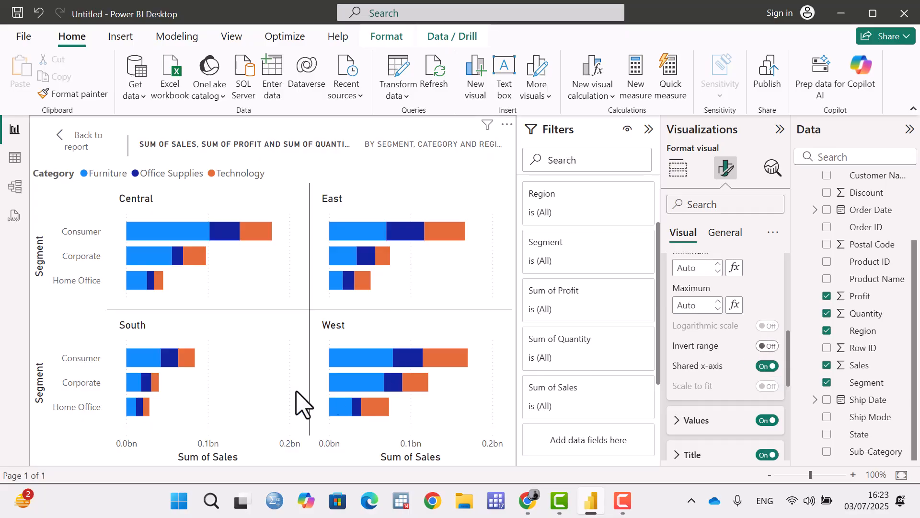
{"action": "mouse_move", "coordinate": [137, 359]}
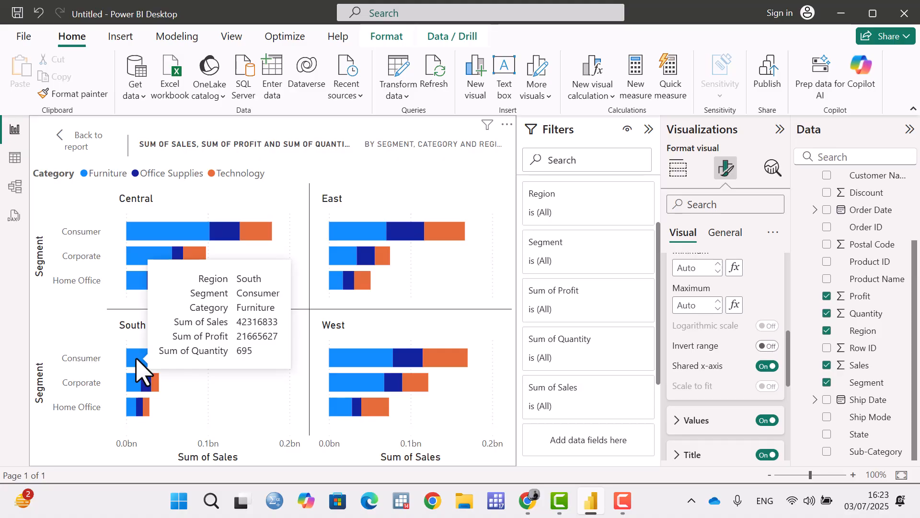
{"action": "left_click", "coordinate": [772, 347]}
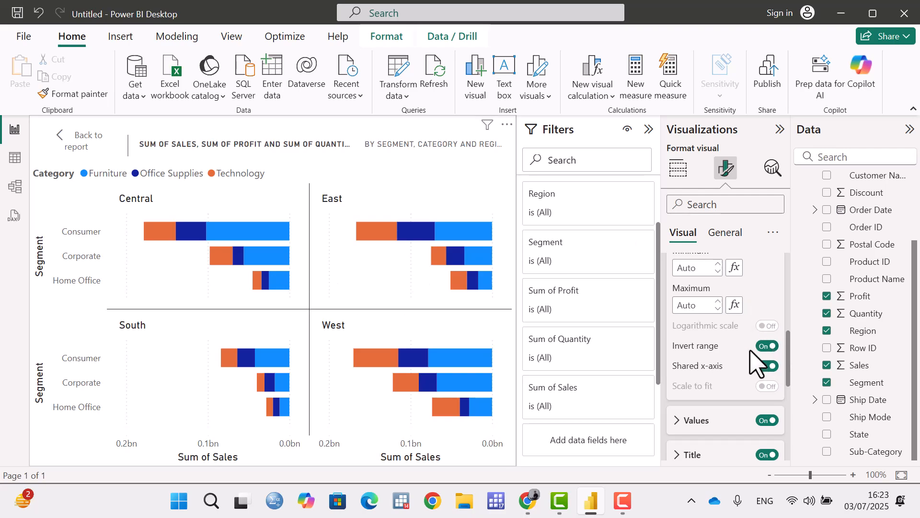
{"action": "left_click", "coordinate": [766, 347]}
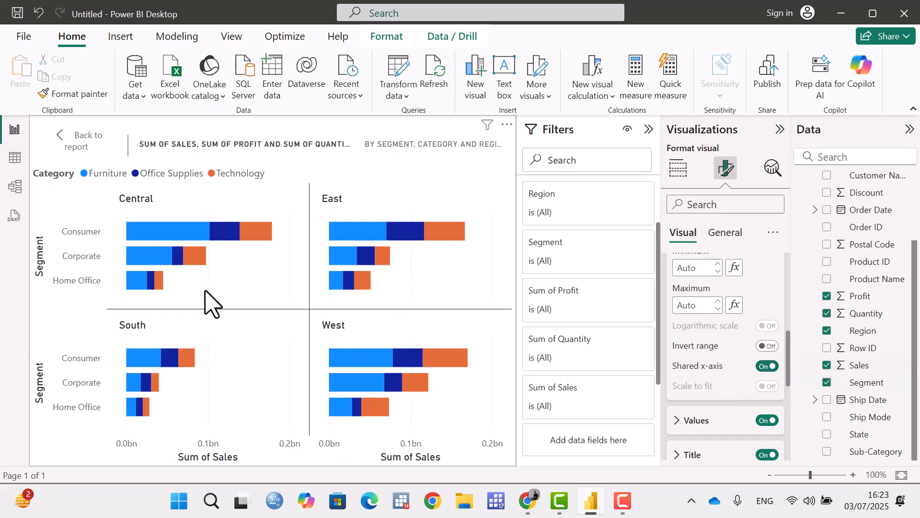
{"action": "left_click", "coordinate": [763, 367]}
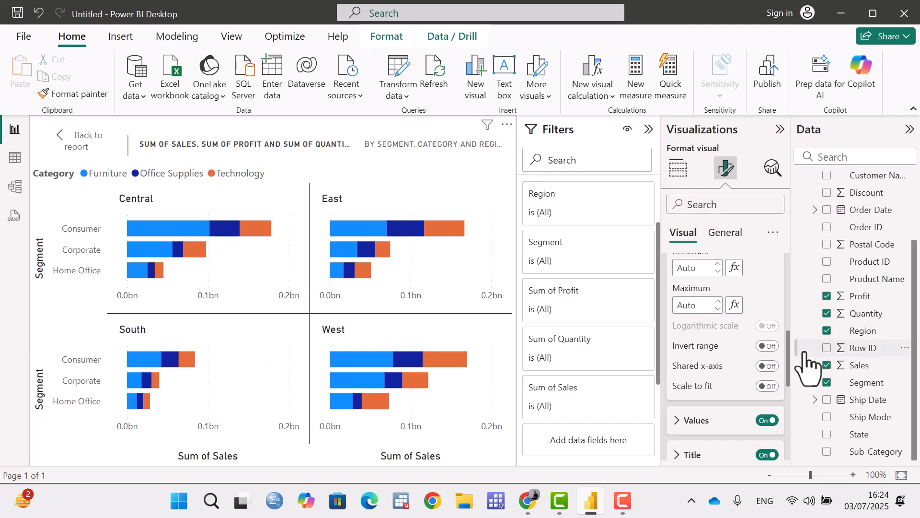
{"action": "left_click", "coordinate": [770, 365]}
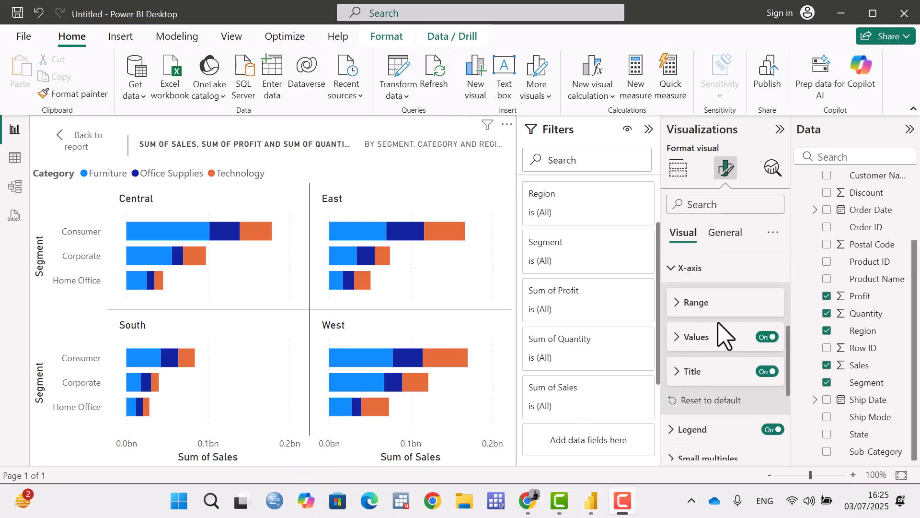
Try hiding the X-axis values of the chart, and show them again.
{"action": "left_click", "coordinate": [677, 343]}
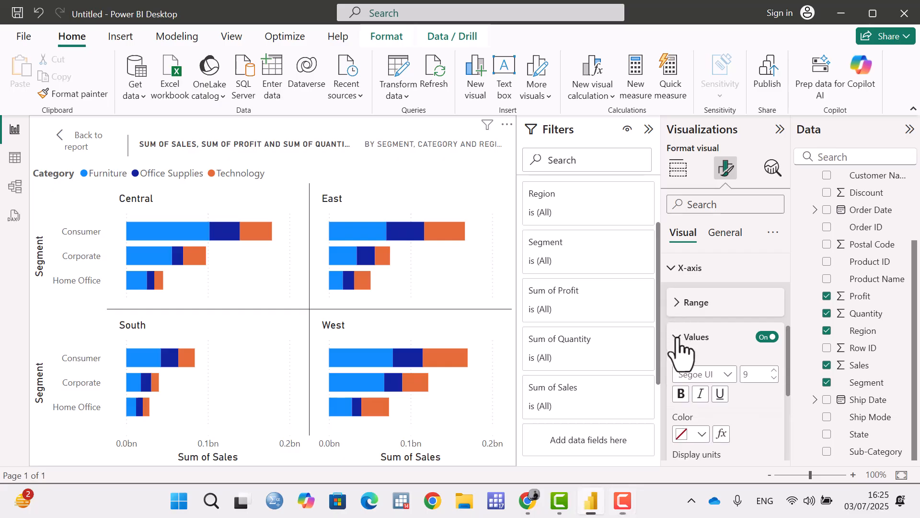
{"action": "left_click", "coordinate": [768, 337]}
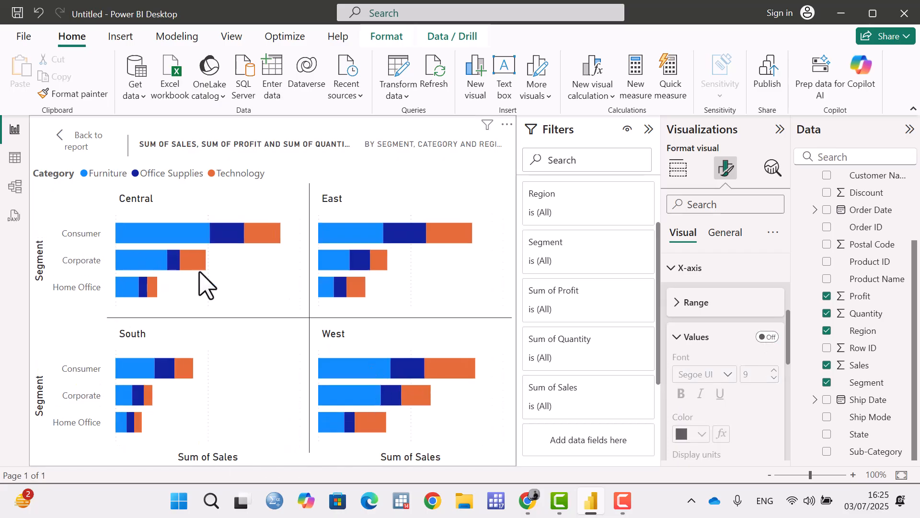
{"action": "left_click", "coordinate": [771, 337]}
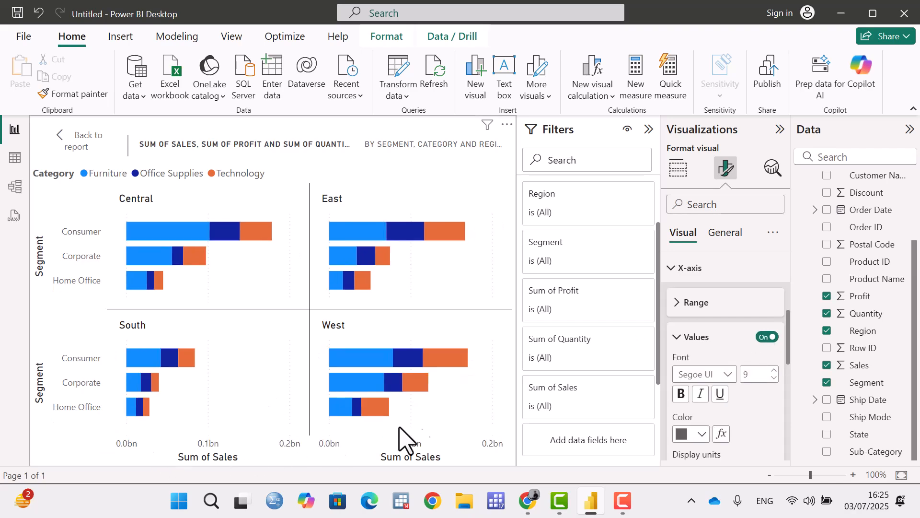
Set the X-axis values' font to Tahoma and their color to blue #118DFF.
{"action": "left_click", "coordinate": [724, 376]}
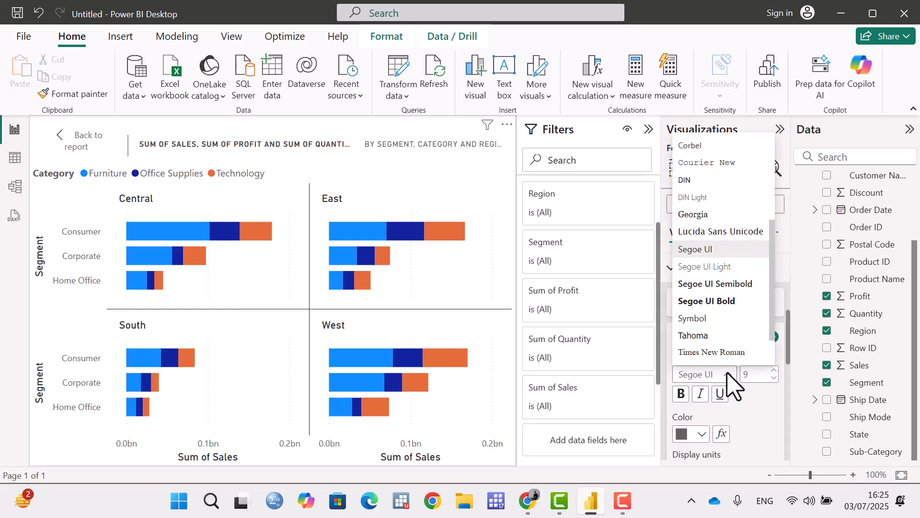
{"action": "left_click", "coordinate": [713, 341]}
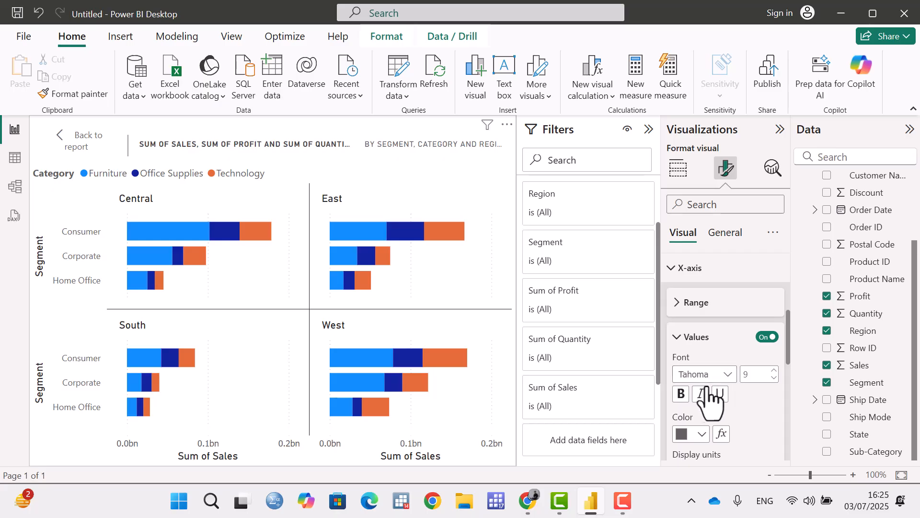
{"action": "left_click", "coordinate": [701, 435]}
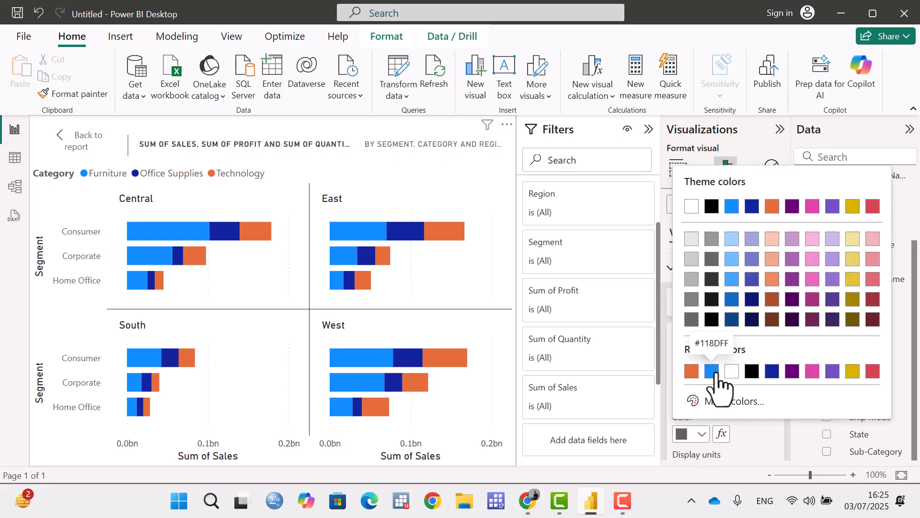
{"action": "left_click", "coordinate": [715, 374]}
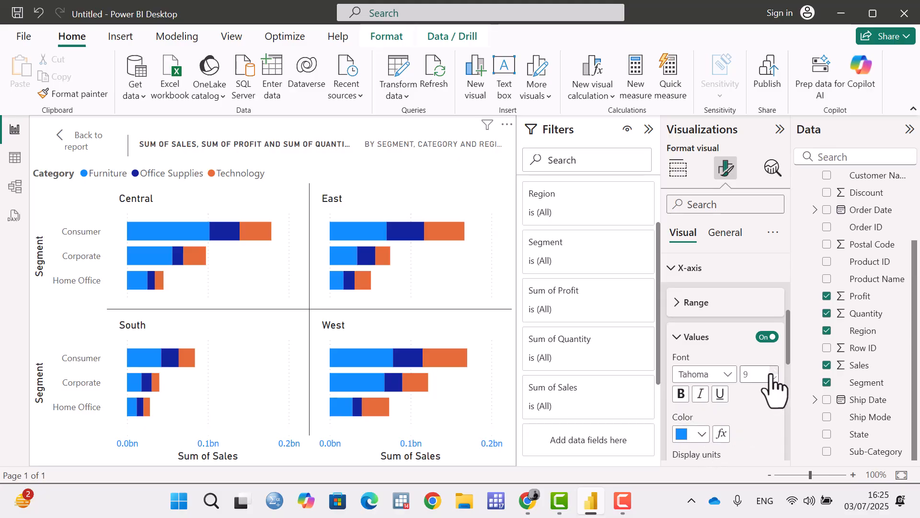
Try Millions and Thousands as the X-axis display units, and settle on Billions.
{"action": "scroll", "coordinate": [761, 376], "scroll_direction": "down", "scroll_amount": 3}
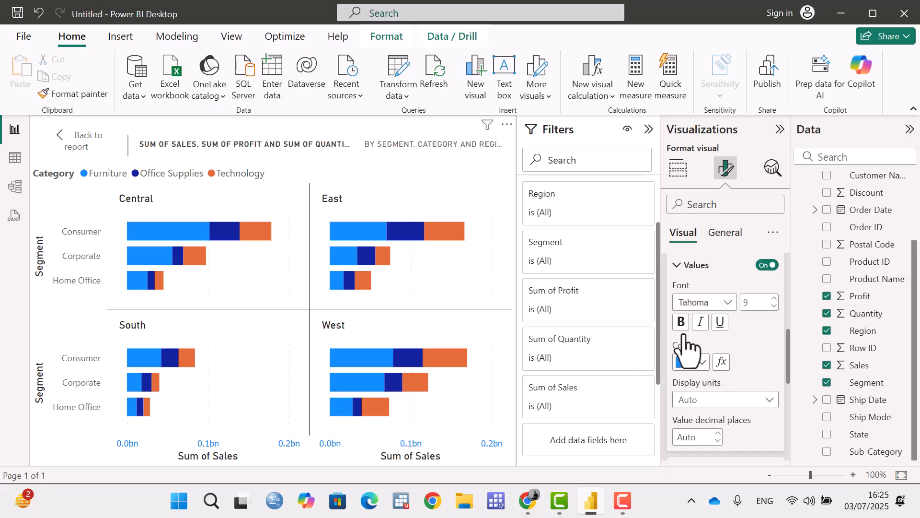
{"action": "scroll", "coordinate": [734, 350], "scroll_direction": "down", "scroll_amount": 3}
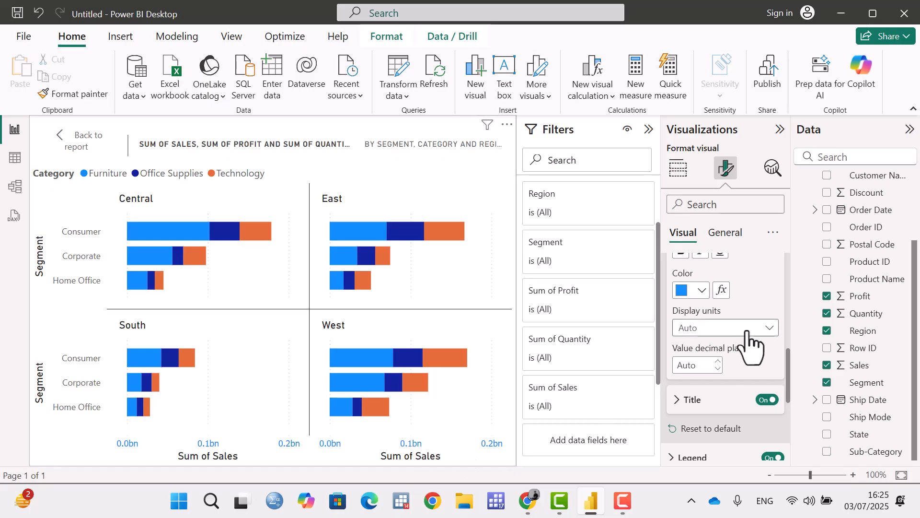
{"action": "left_click", "coordinate": [750, 336]}
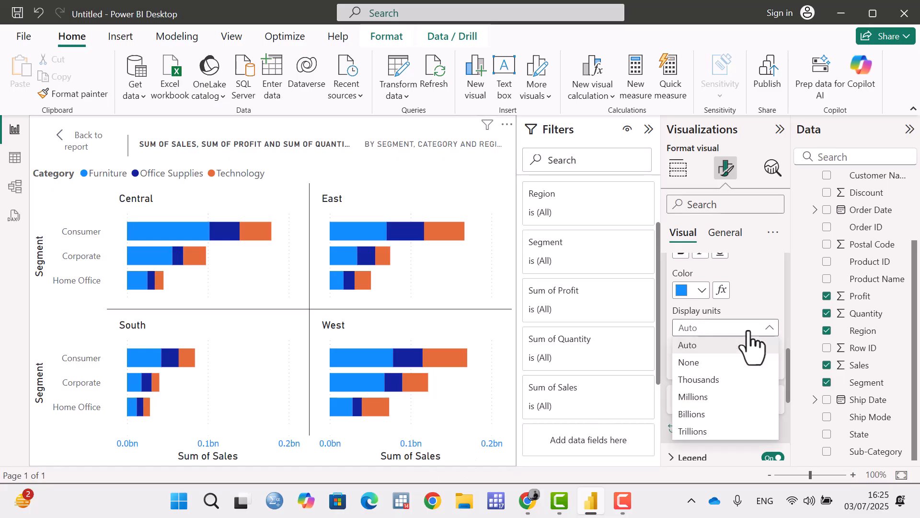
{"action": "left_click", "coordinate": [722, 394]}
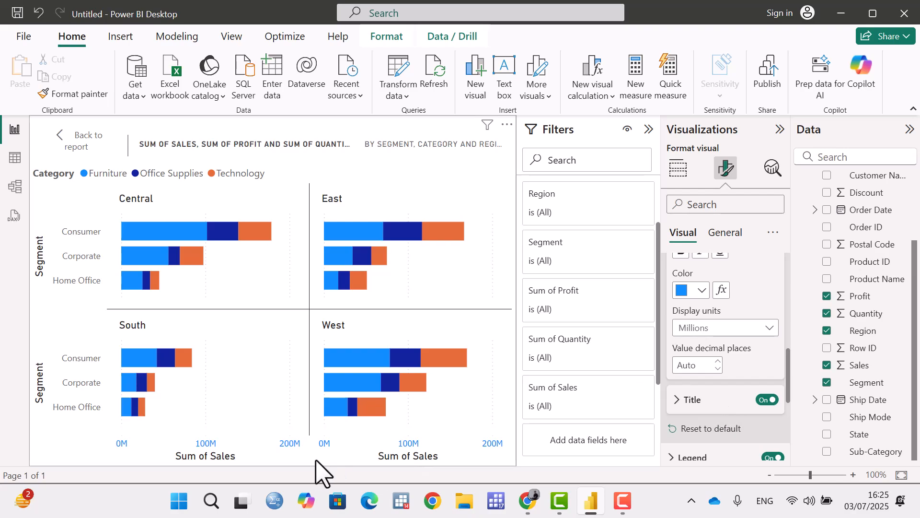
{"action": "left_click", "coordinate": [767, 331]}
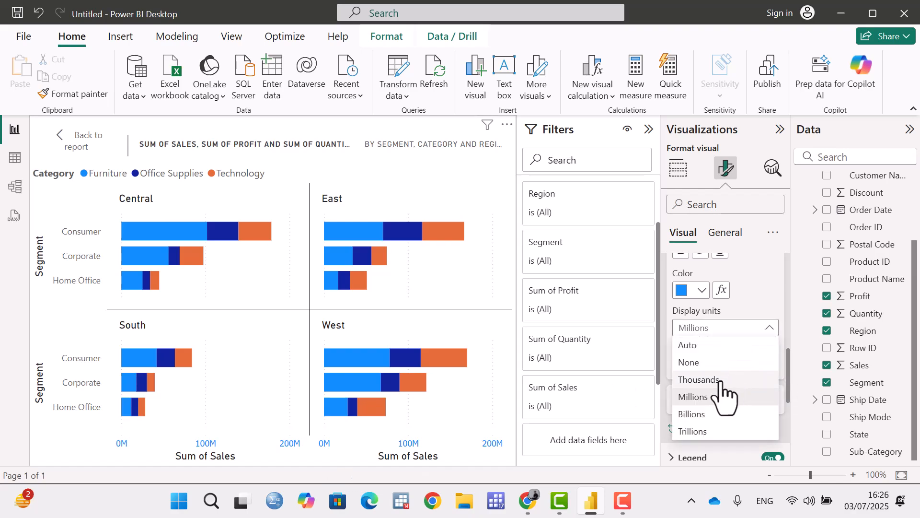
{"action": "left_click", "coordinate": [721, 377]}
{"action": "left_click", "coordinate": [760, 330]}
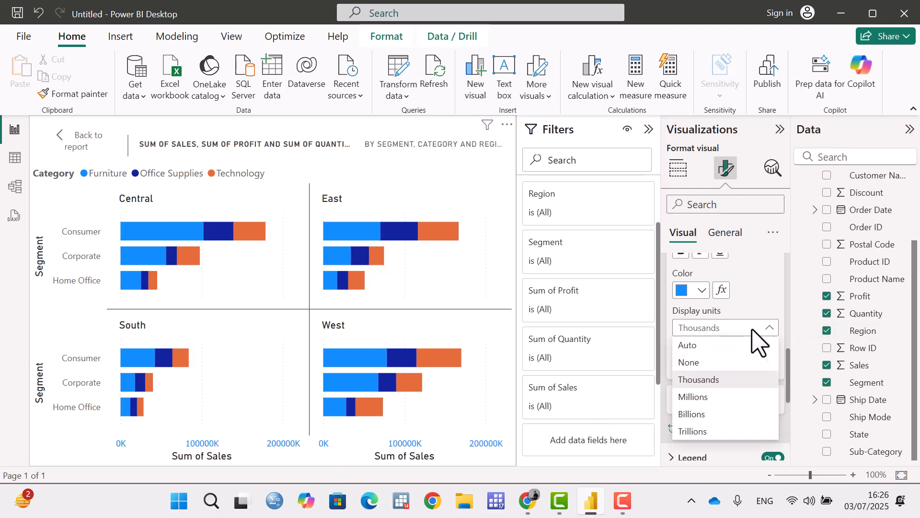
{"action": "left_click", "coordinate": [705, 414]}
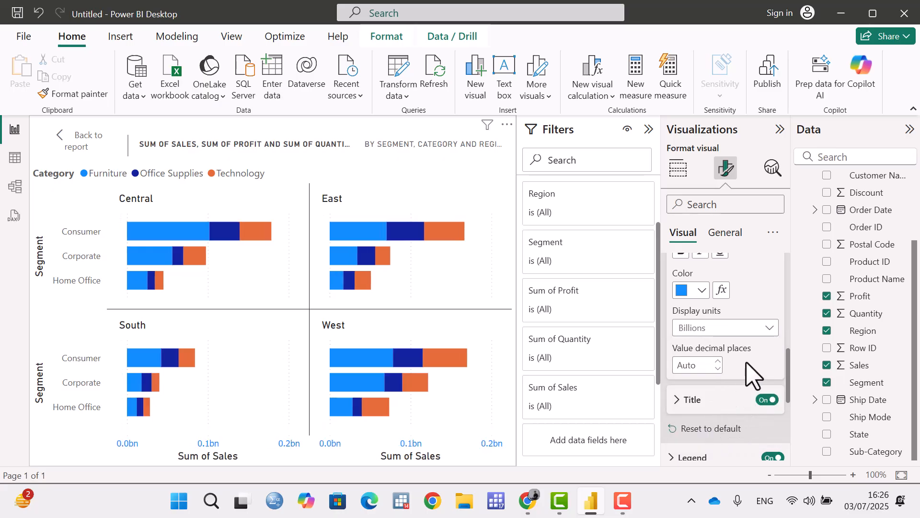
Raise the X-axis value decimal places to 3, and reduce them to 2.
{"action": "left_click", "coordinate": [717, 361]}
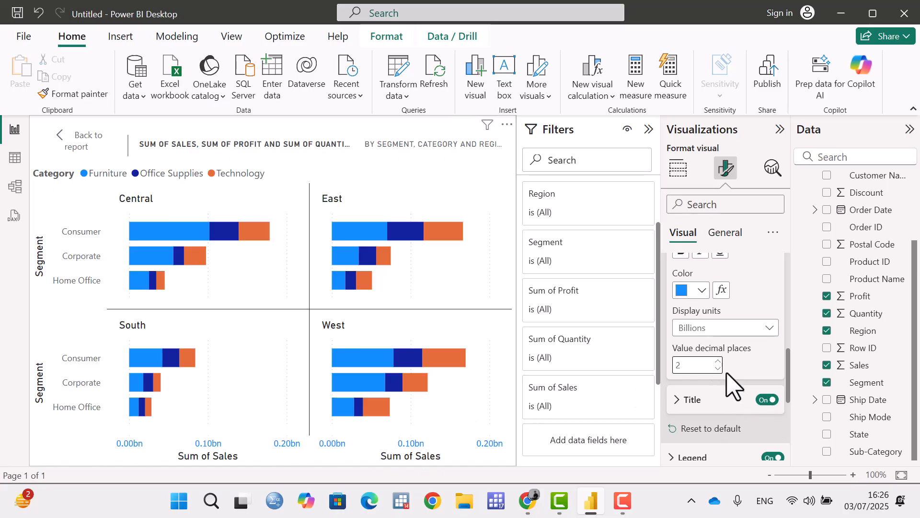
{"action": "left_click", "coordinate": [717, 361]}
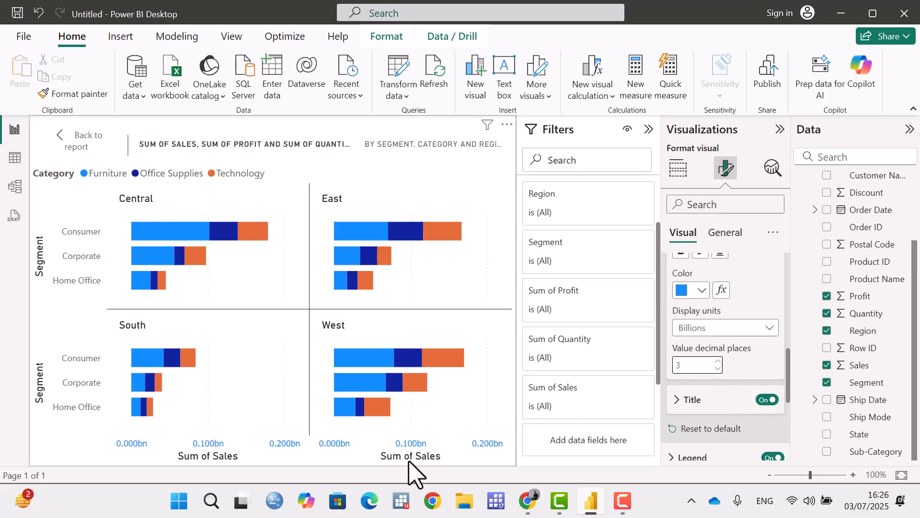
{"action": "left_click", "coordinate": [718, 368]}
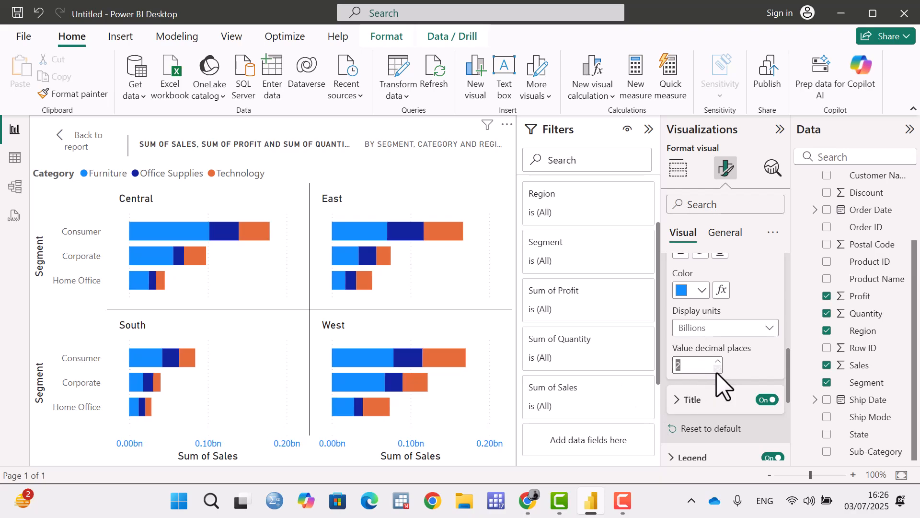
Try hiding the chart's legend, and show it again.
{"action": "scroll", "coordinate": [748, 354], "scroll_direction": "down", "scroll_amount": 2}
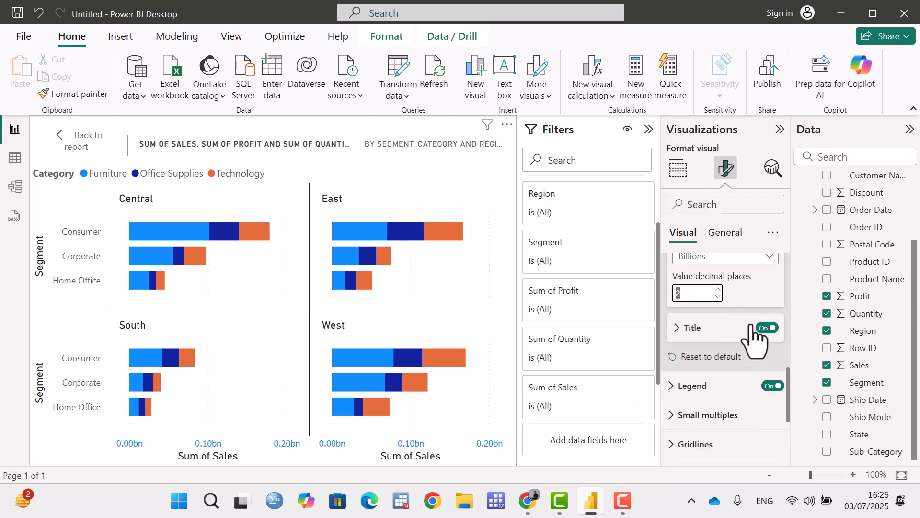
{"action": "scroll", "coordinate": [752, 327], "scroll_direction": "up", "scroll_amount": 2}
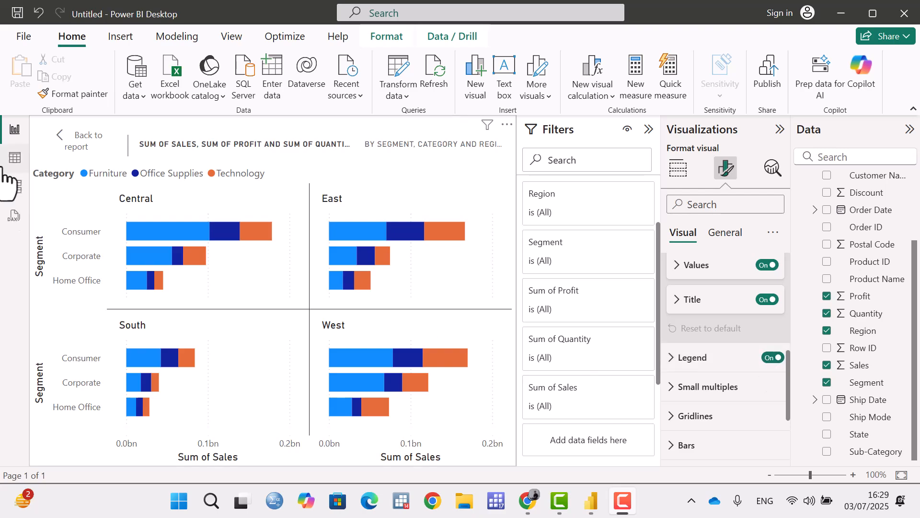
{"action": "left_click", "coordinate": [770, 362]}
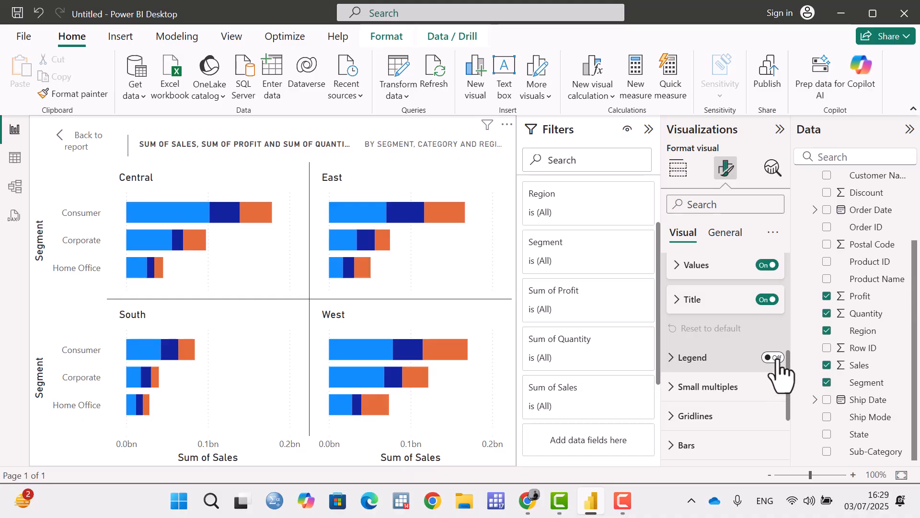
{"action": "left_click", "coordinate": [776, 360]}
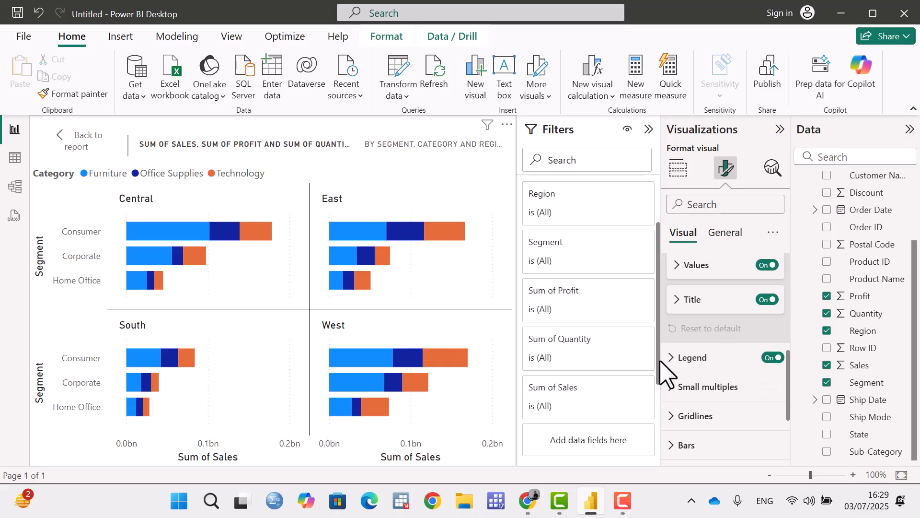
Try the Top right position for the category legend, and place it at Bottom left.
{"action": "left_click", "coordinate": [677, 358]}
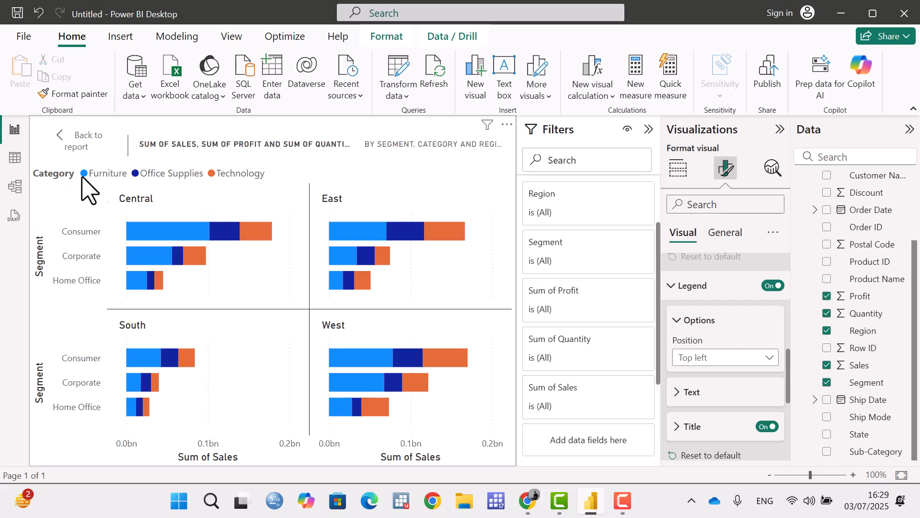
{"action": "left_click", "coordinate": [718, 364]}
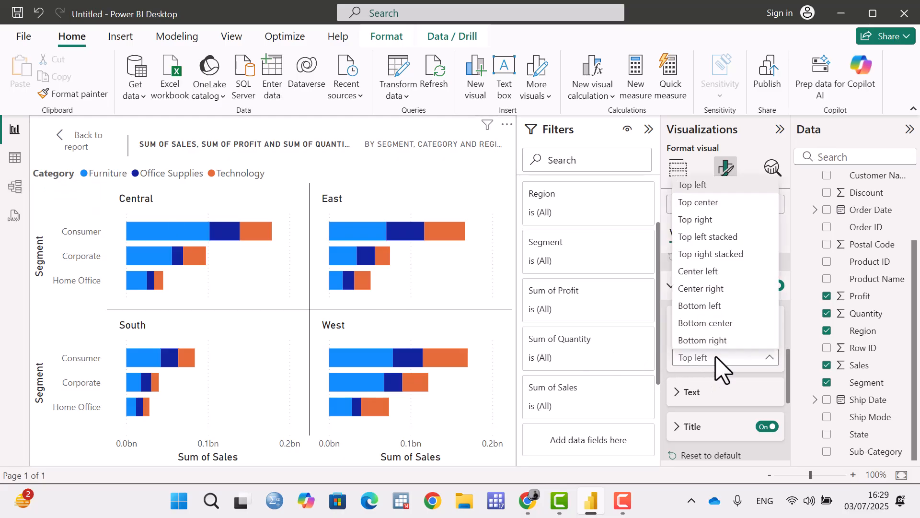
{"action": "left_click", "coordinate": [696, 220]}
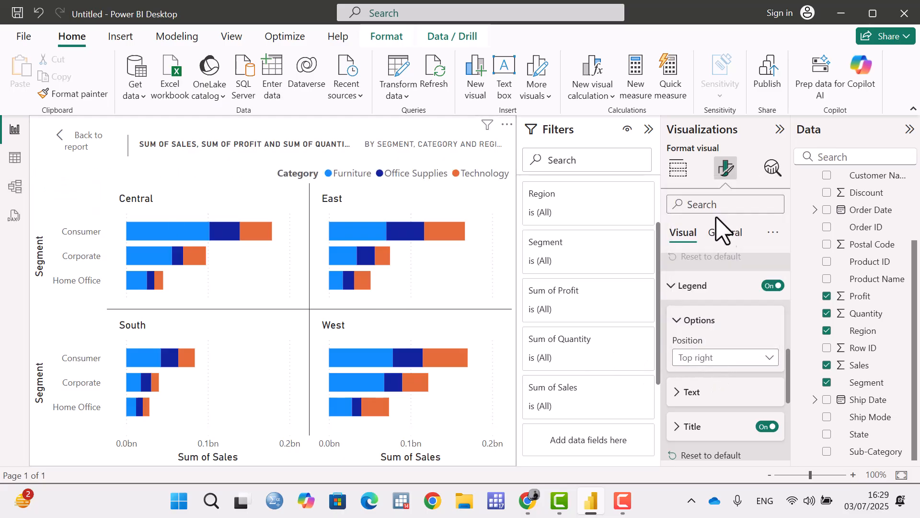
{"action": "left_click", "coordinate": [755, 360]}
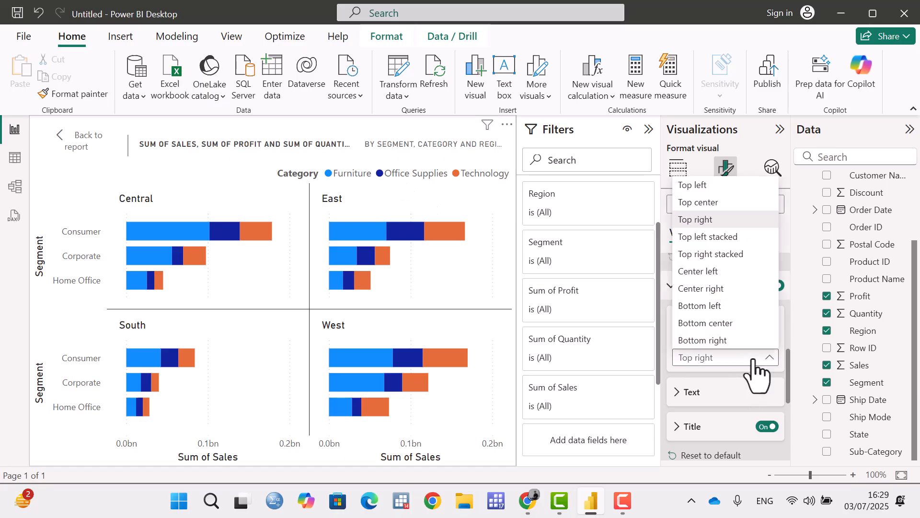
{"action": "left_click", "coordinate": [706, 307]}
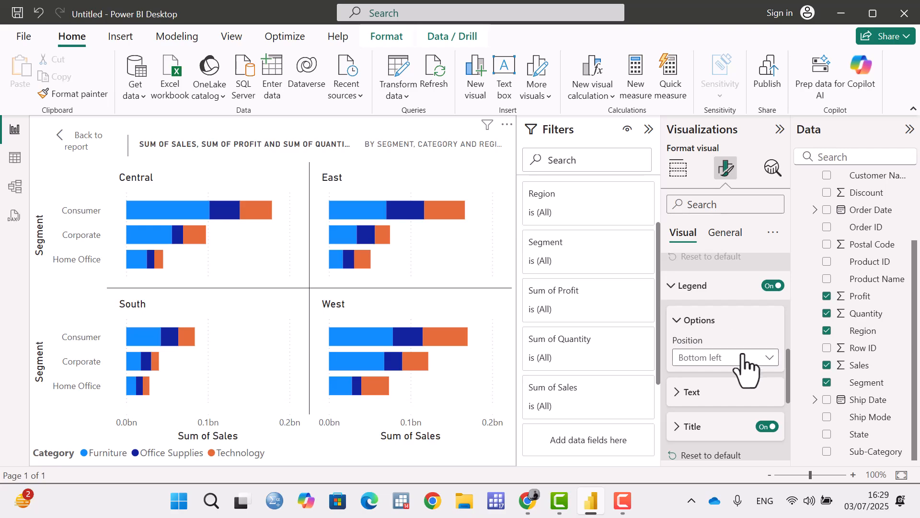
Place the category legend at Top left and set its text font to Times New Roman.
{"action": "left_click", "coordinate": [743, 361]}
{"action": "left_click", "coordinate": [700, 186]}
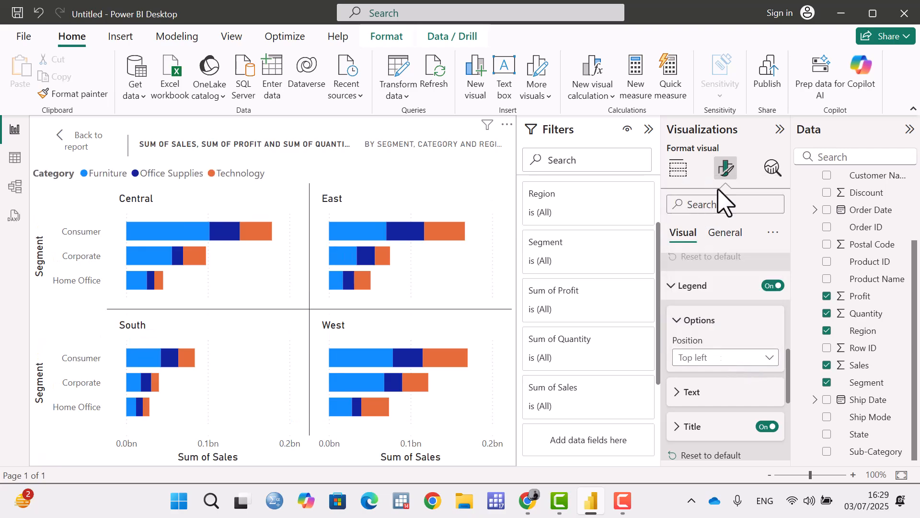
{"action": "scroll", "coordinate": [760, 335], "scroll_direction": "down", "scroll_amount": 3}
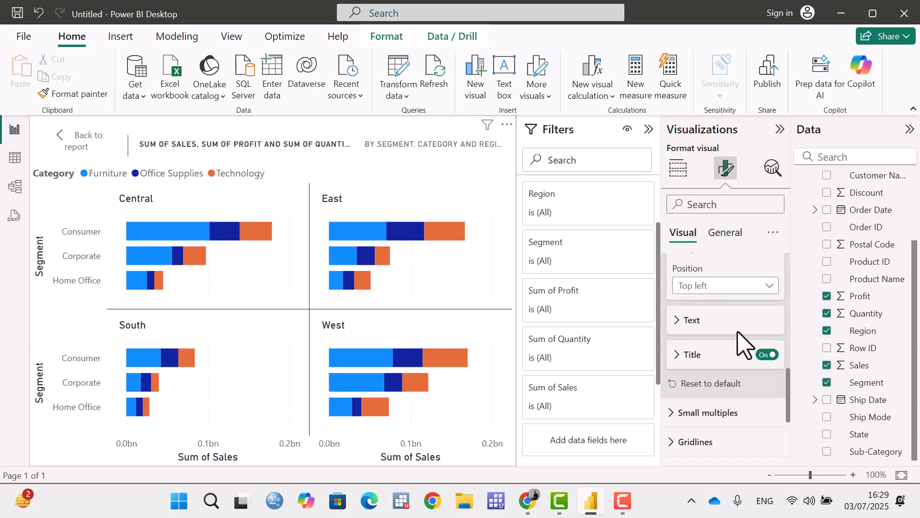
{"action": "left_click", "coordinate": [677, 321]}
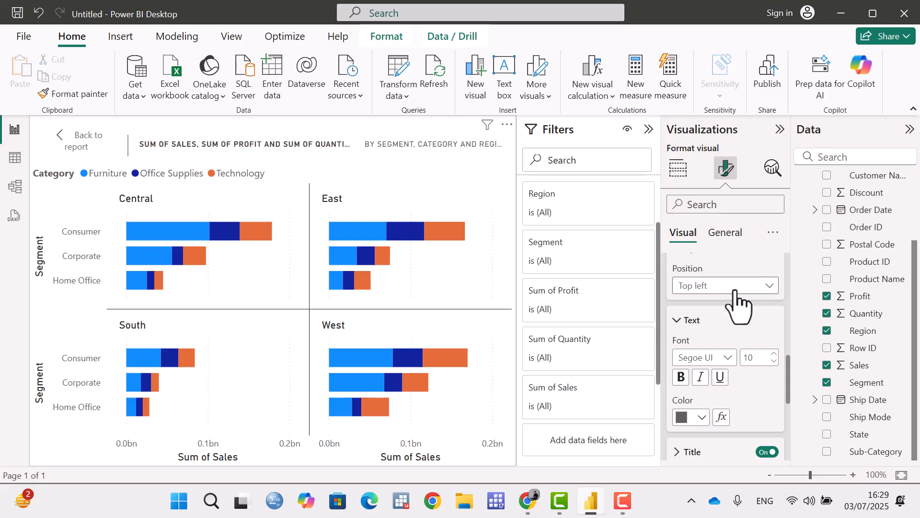
{"action": "left_click", "coordinate": [727, 363]}
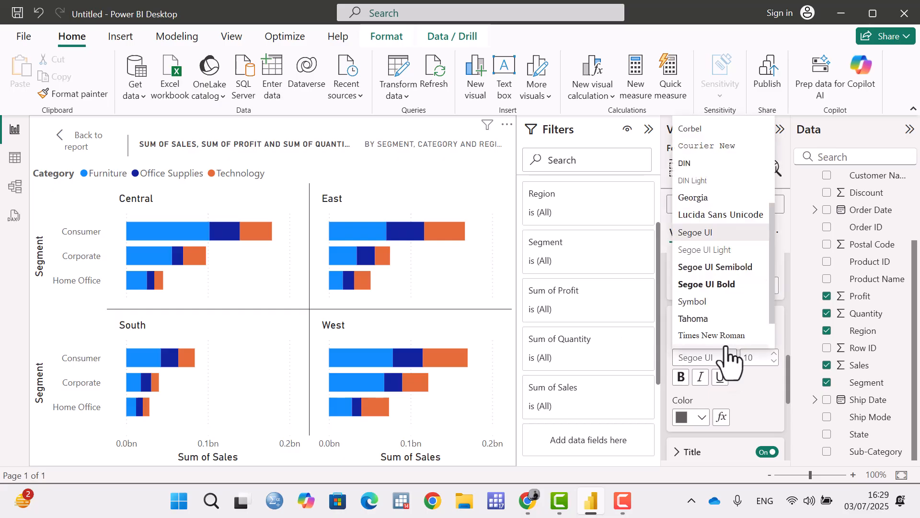
{"action": "left_click", "coordinate": [727, 337]}
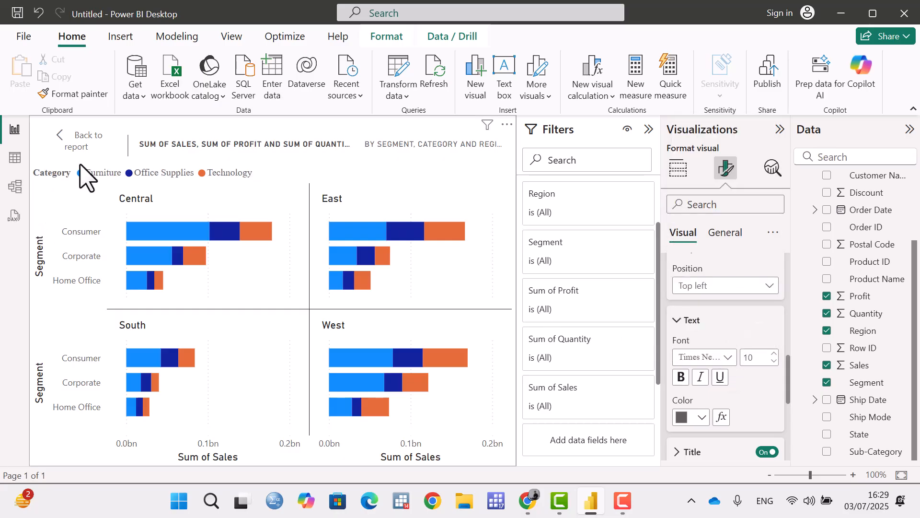
Try bold, italic and underline on the legend text, and keep only italic.
{"action": "left_click", "coordinate": [687, 378]}
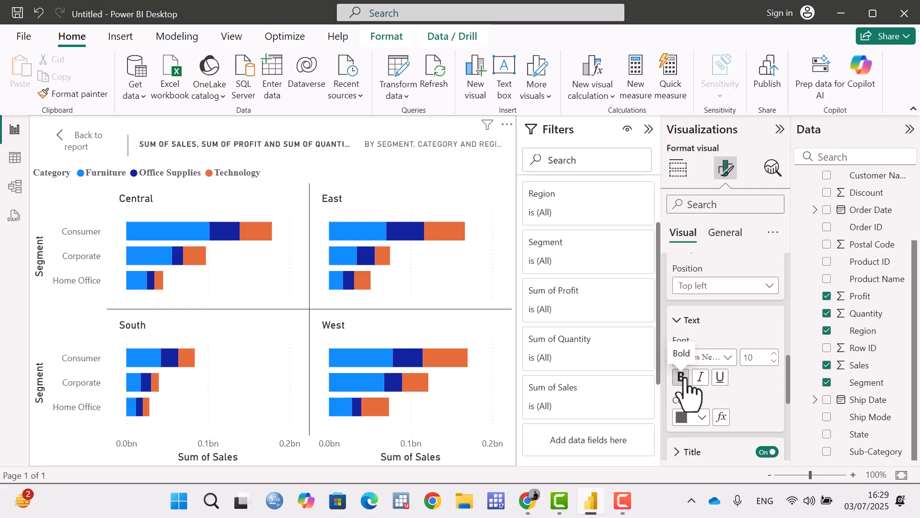
{"action": "left_click", "coordinate": [701, 378]}
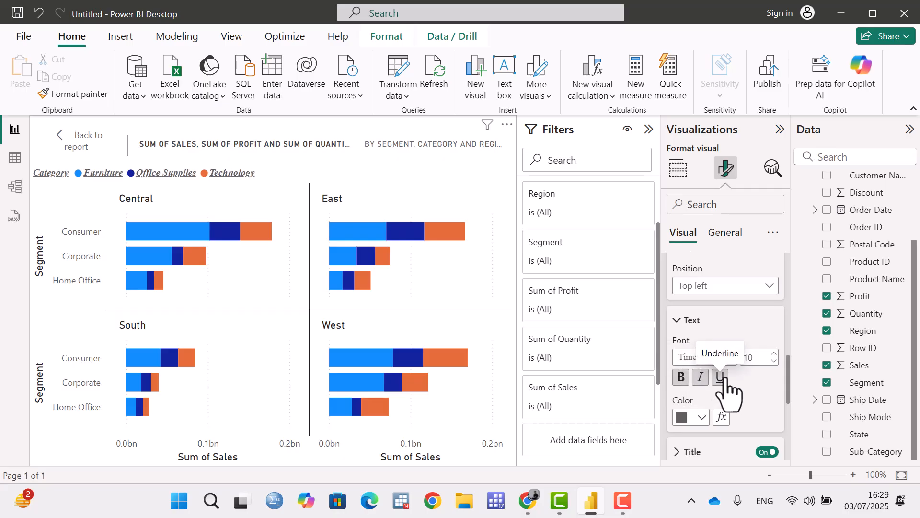
{"action": "left_click", "coordinate": [720, 378]}
{"action": "left_click", "coordinate": [682, 377]}
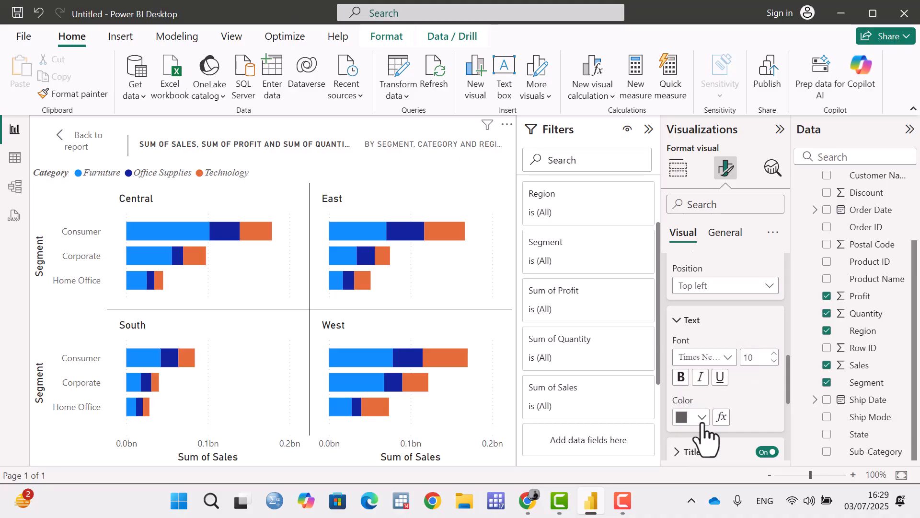
Set the legend text color to orange.
{"action": "left_click", "coordinate": [703, 422]}
{"action": "left_click", "coordinate": [711, 355]}
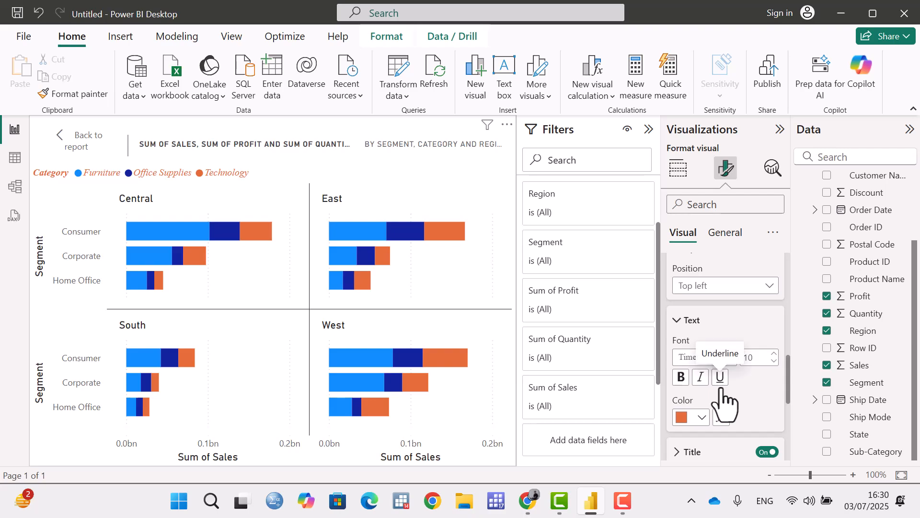
{"action": "scroll", "coordinate": [788, 382], "scroll_direction": "down", "scroll_amount": 1}
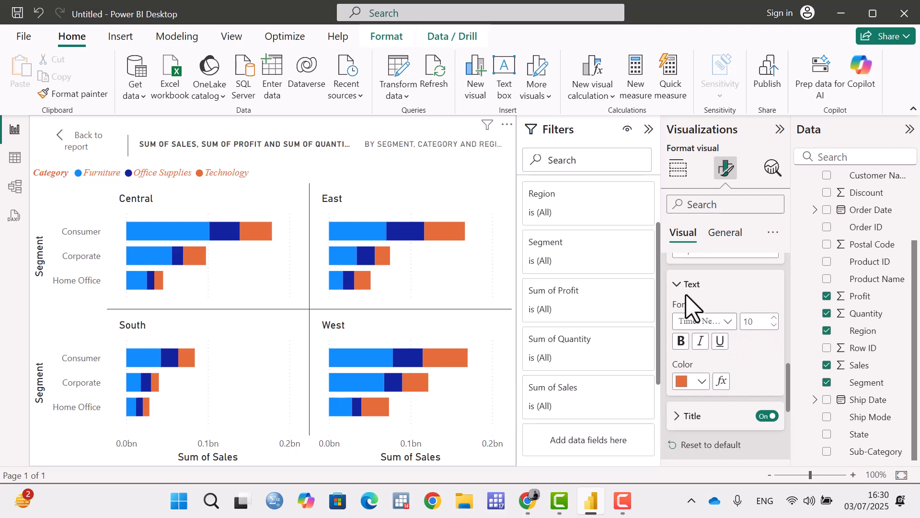
{"action": "left_click", "coordinate": [676, 288]}
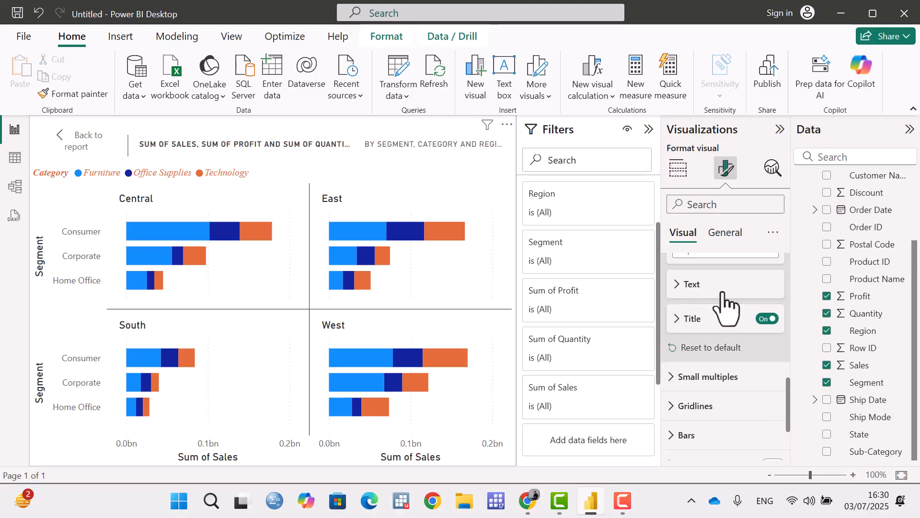
Try hiding the legend's title, and show it again.
{"action": "scroll", "coordinate": [724, 305], "scroll_direction": "up", "scroll_amount": 2}
{"action": "left_click", "coordinate": [685, 287]}
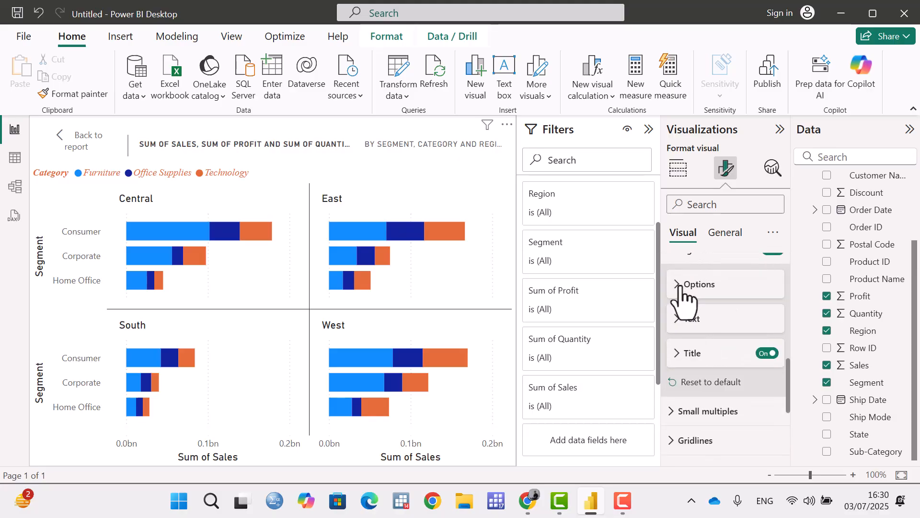
{"action": "scroll", "coordinate": [714, 307], "scroll_direction": "up", "scroll_amount": 2}
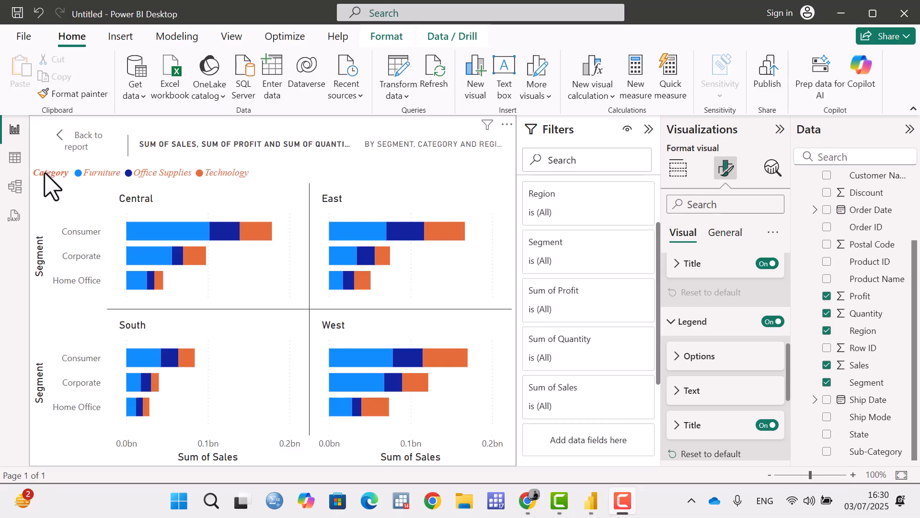
{"action": "left_click", "coordinate": [768, 426]}
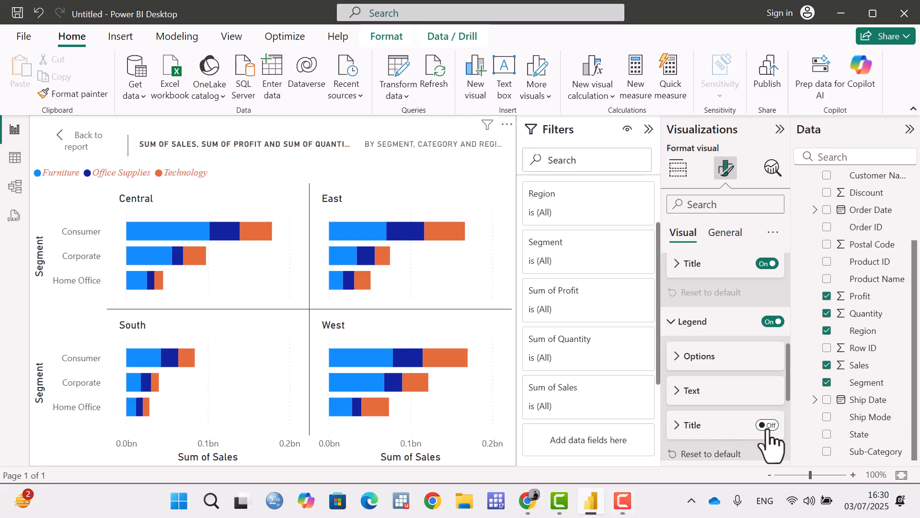
{"action": "left_click", "coordinate": [767, 427]}
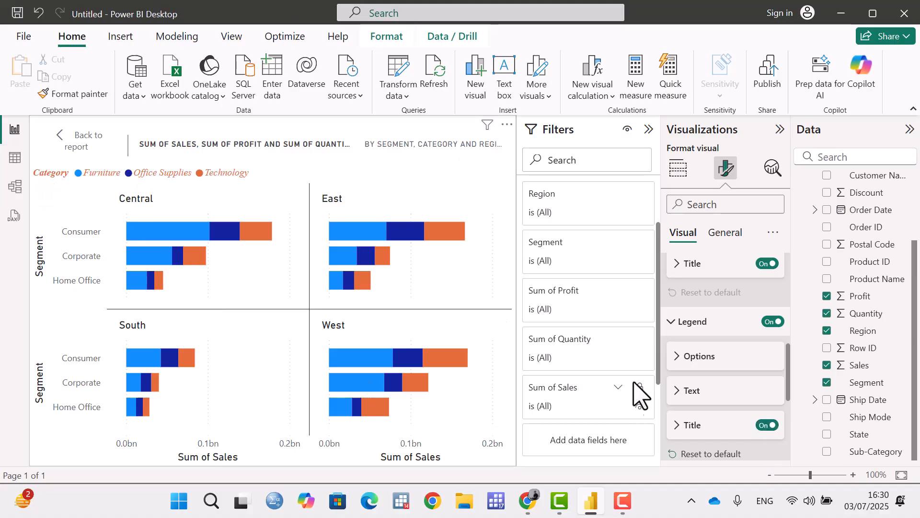
Change the legend's title text to "Cat x y x".
{"action": "left_click", "coordinate": [676, 425]}
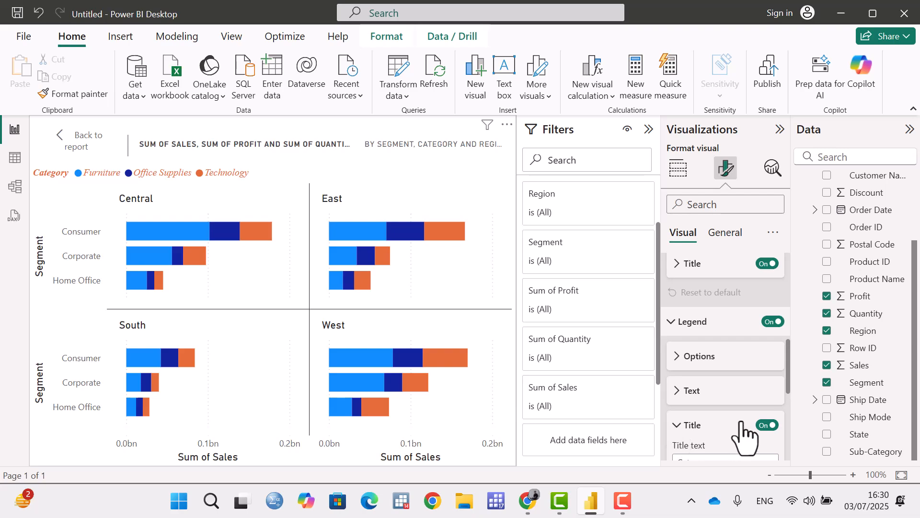
{"action": "scroll", "coordinate": [738, 422], "scroll_direction": "down", "scroll_amount": 3}
{"action": "left_click", "coordinate": [737, 319]}
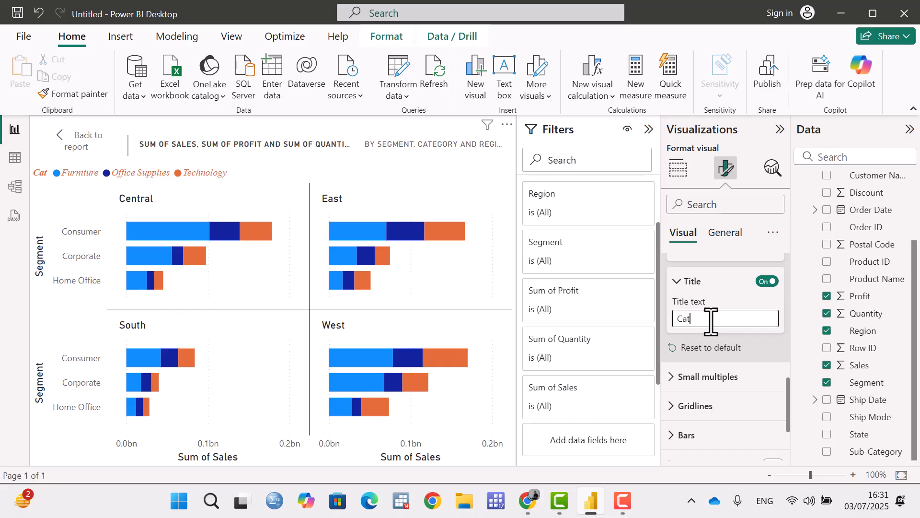
{"action": "type", "text": "x y x"}
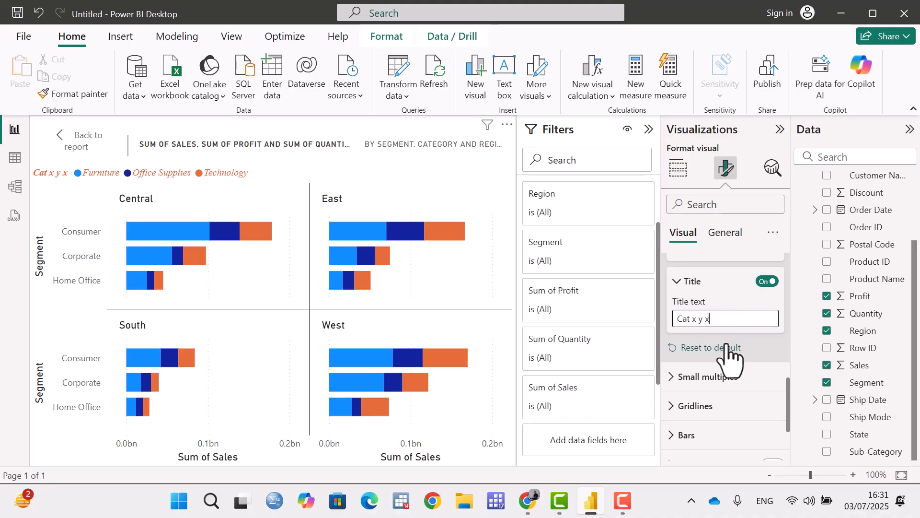
Reset all legend formatting to its defaults.
{"action": "scroll", "coordinate": [736, 325], "scroll_direction": "up", "scroll_amount": 2}
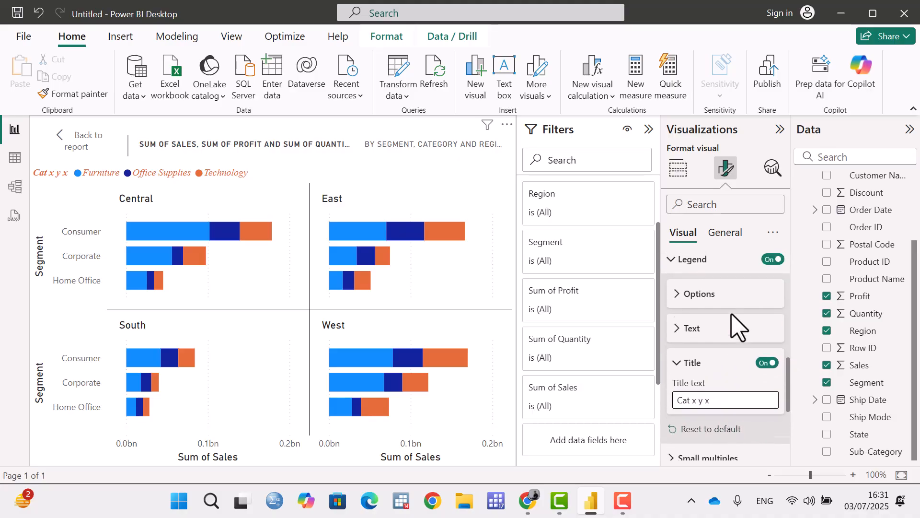
{"action": "scroll", "coordinate": [729, 369], "scroll_direction": "down", "scroll_amount": 2}
{"action": "left_click", "coordinate": [727, 363]}
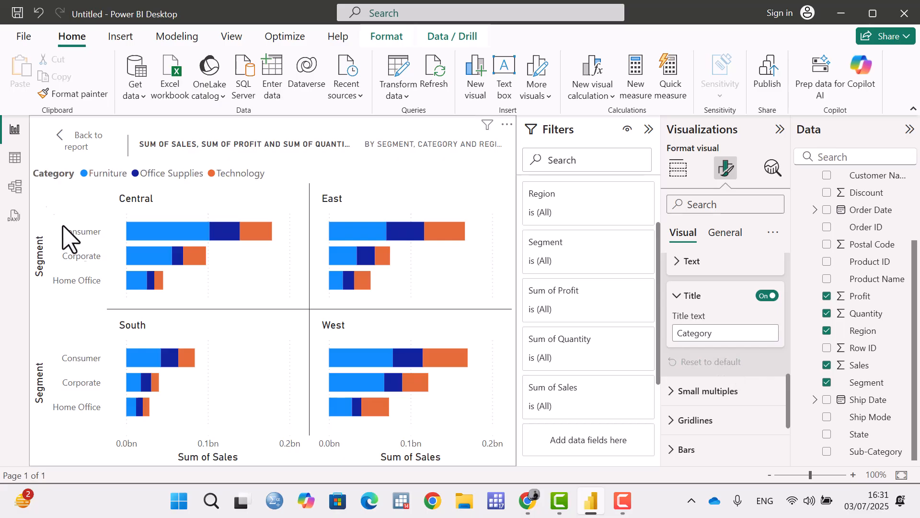
{"action": "left_click", "coordinate": [677, 293]}
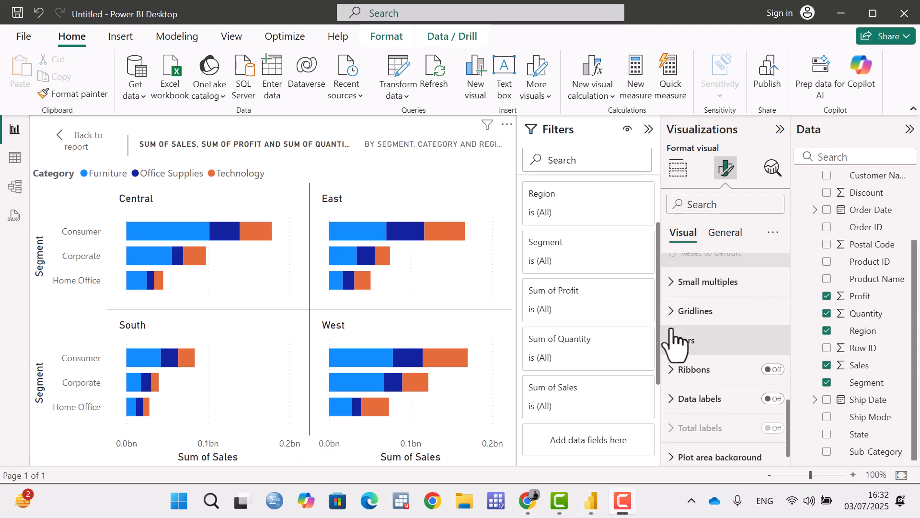
Try 3 rows and 3 columns in the small multiples layout, and return to 2 rows and 2 columns.
{"action": "left_click", "coordinate": [672, 284]}
{"action": "left_click", "coordinate": [676, 317]}
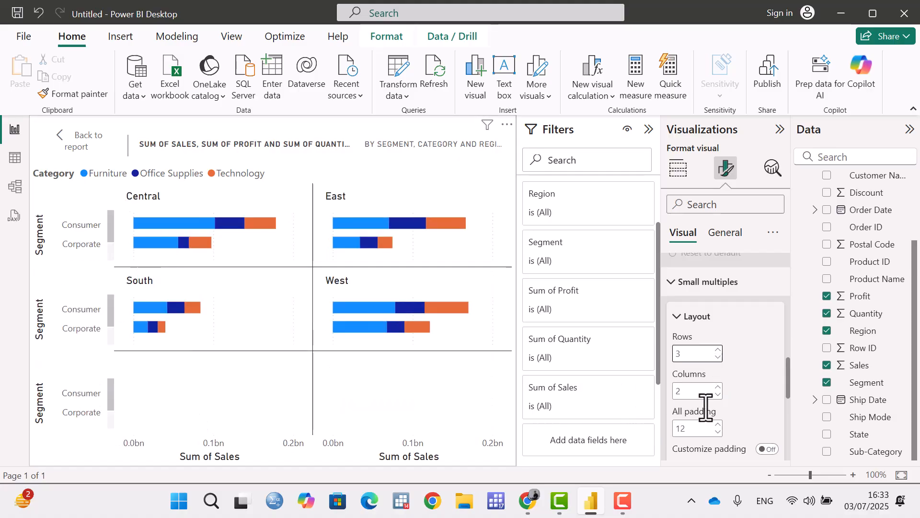
{"action": "left_click", "coordinate": [718, 387]}
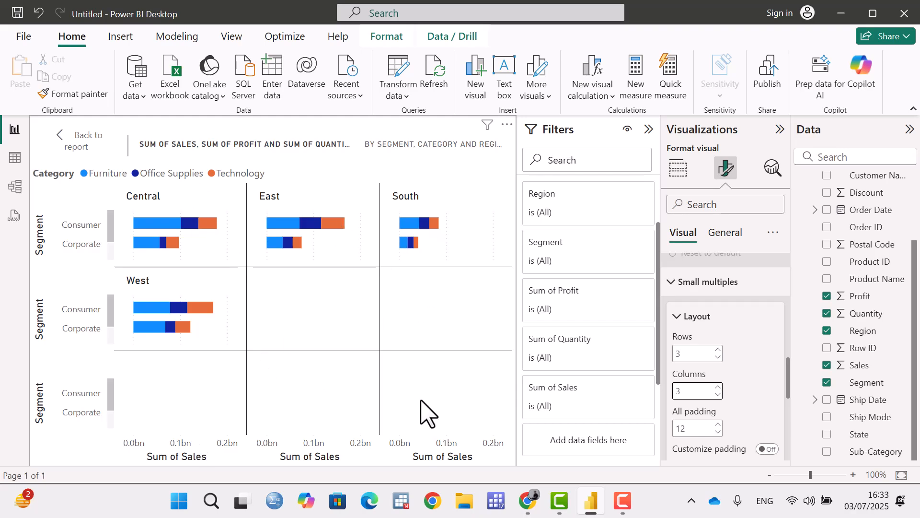
{"action": "left_click", "coordinate": [718, 395]}
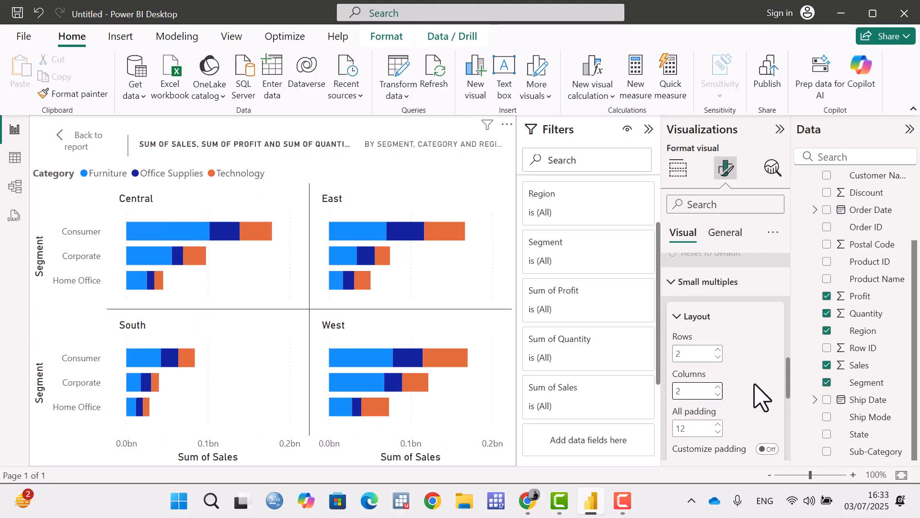
Raise the padding between the small multiples to 18, and reduce it to 13.
{"action": "scroll", "coordinate": [761, 398], "scroll_direction": "down", "scroll_amount": 2}
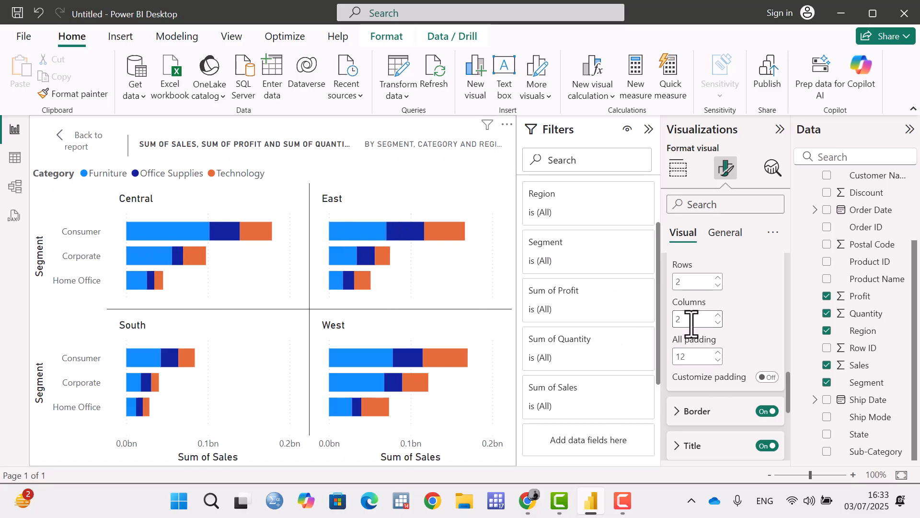
{"action": "left_click", "coordinate": [718, 354]}
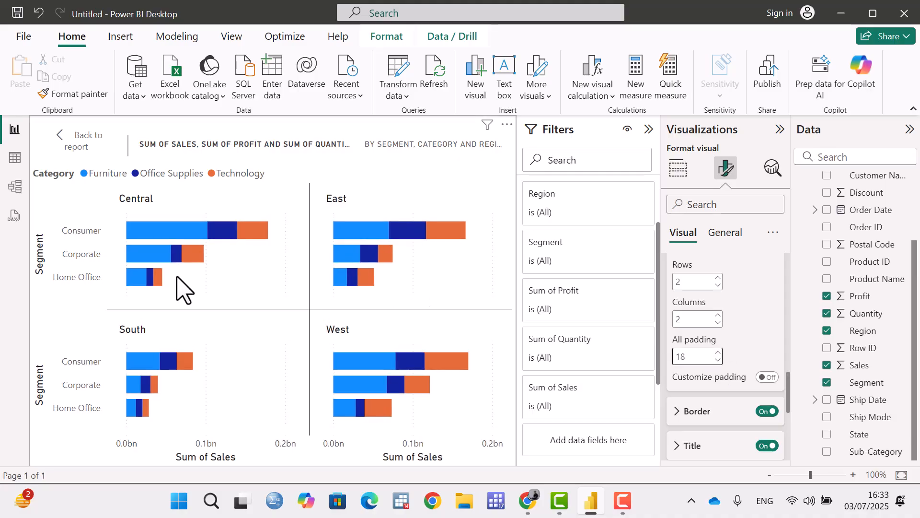
{"action": "left_click", "coordinate": [718, 360]}
{"action": "left_click", "coordinate": [718, 360]}
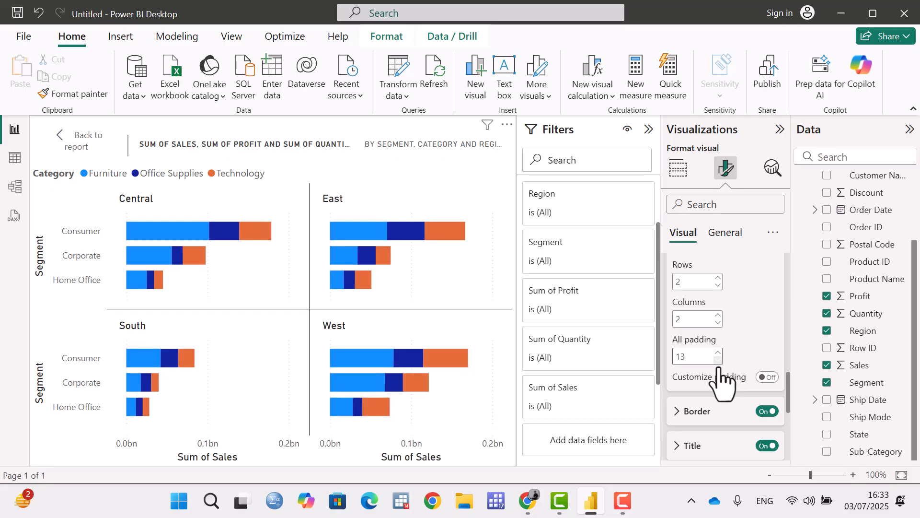
{"action": "scroll", "coordinate": [722, 362], "scroll_direction": "up", "scroll_amount": 2}
{"action": "left_click", "coordinate": [709, 321]}
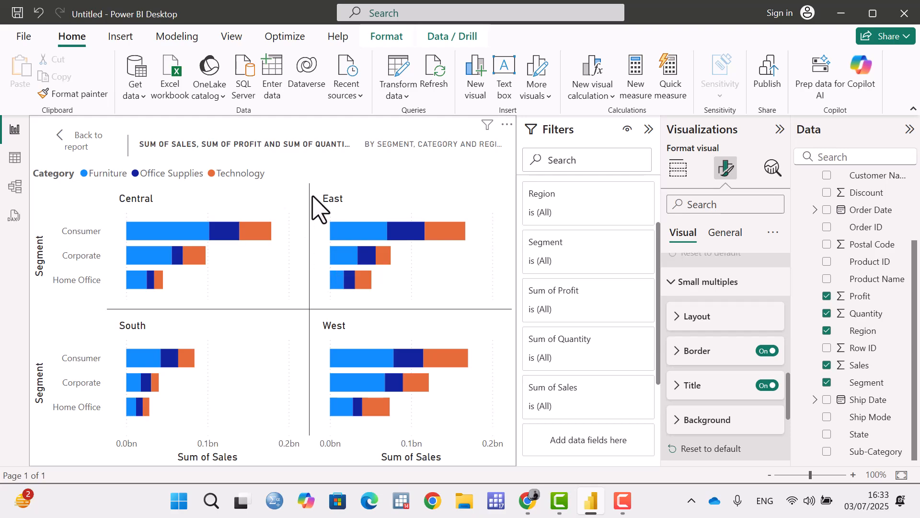
Switch the small multiples border off and back on, and try All gridlines before returning to Horizontal and vertical.
{"action": "left_click", "coordinate": [767, 350]}
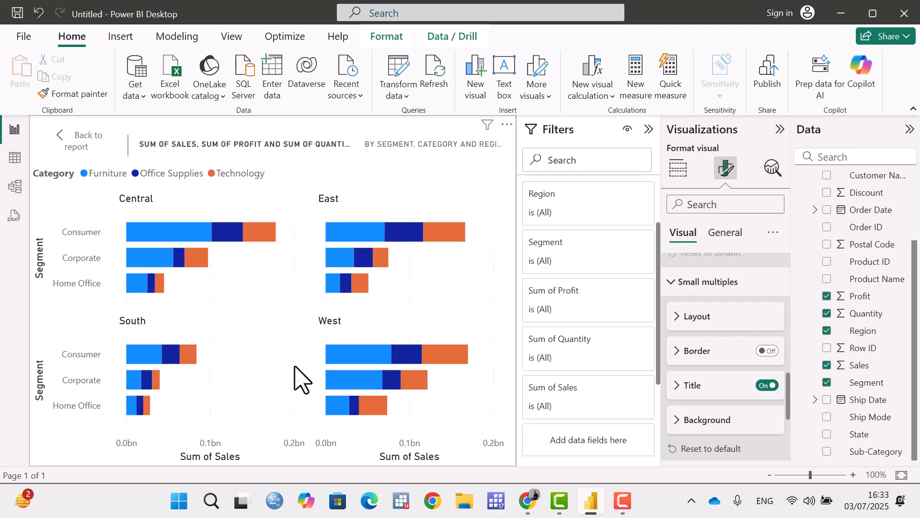
{"action": "left_click", "coordinate": [767, 350]}
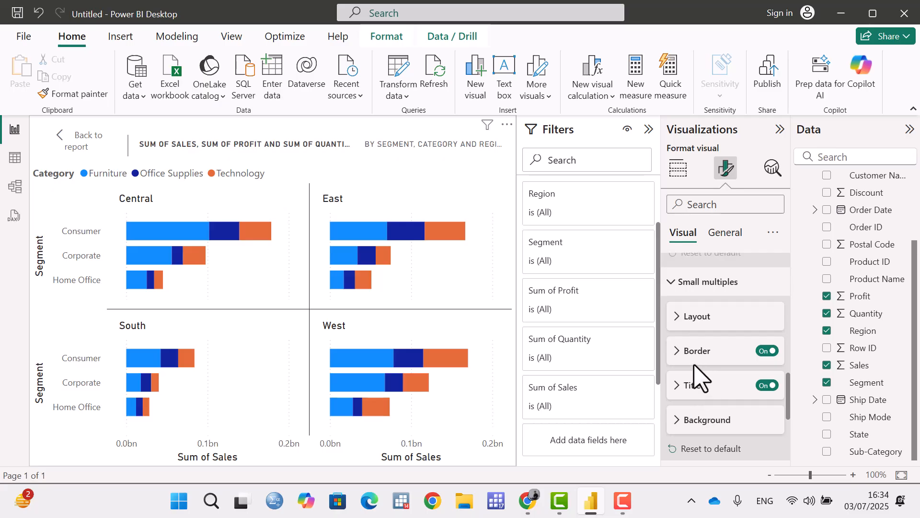
{"action": "left_click", "coordinate": [679, 351]}
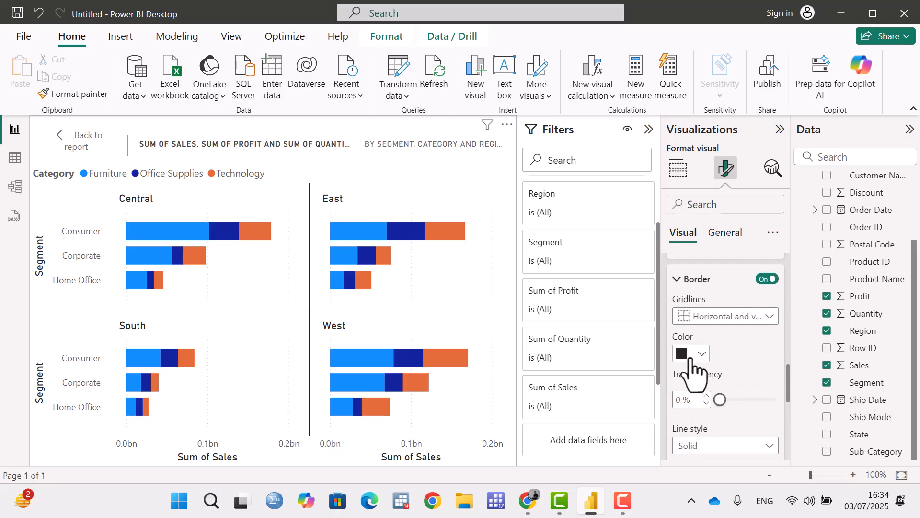
{"action": "left_click", "coordinate": [727, 318]}
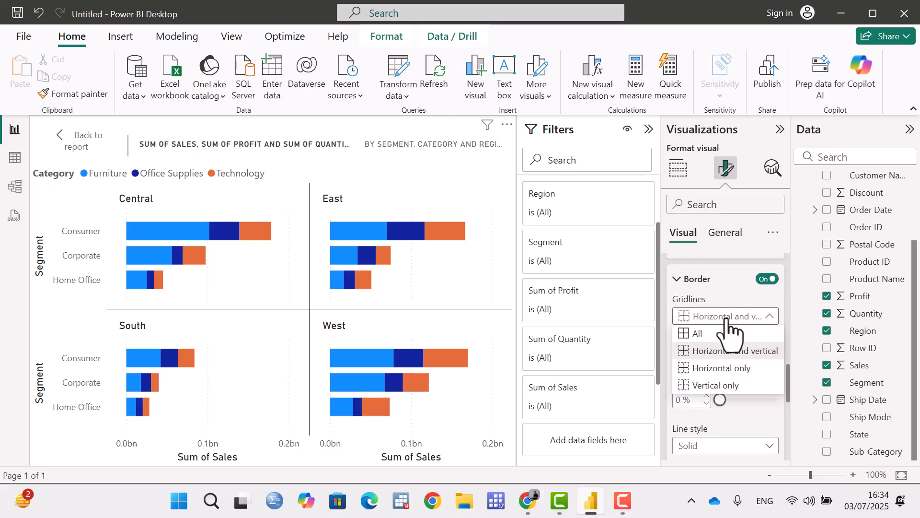
{"action": "left_click", "coordinate": [707, 331]}
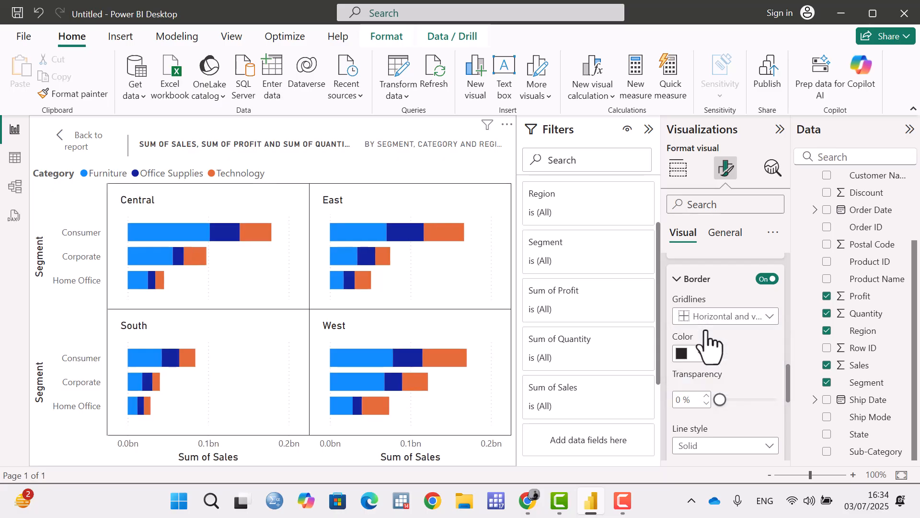
{"action": "left_click", "coordinate": [724, 316]}
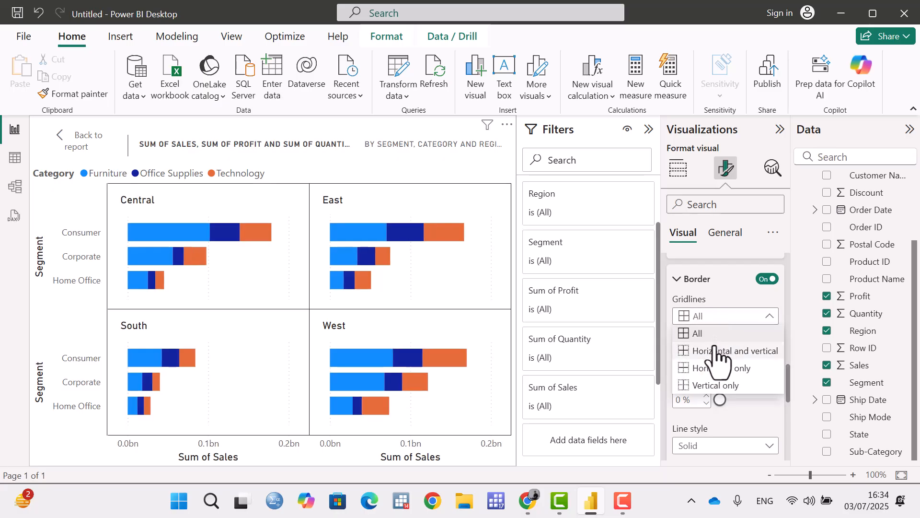
{"action": "left_click", "coordinate": [717, 351]}
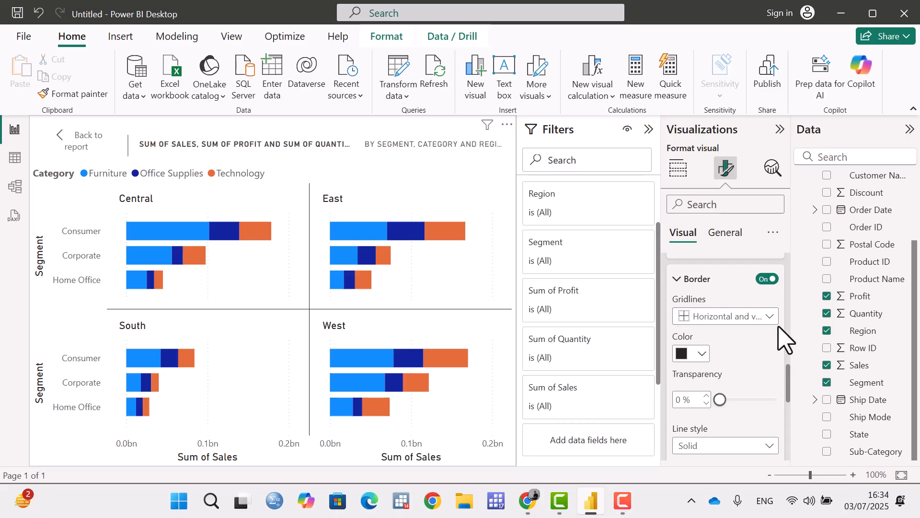
Try Horizontal only and Vertical only gridlines for the small multiples border before returning to Horizontal and vertical.
{"action": "left_click", "coordinate": [754, 318]}
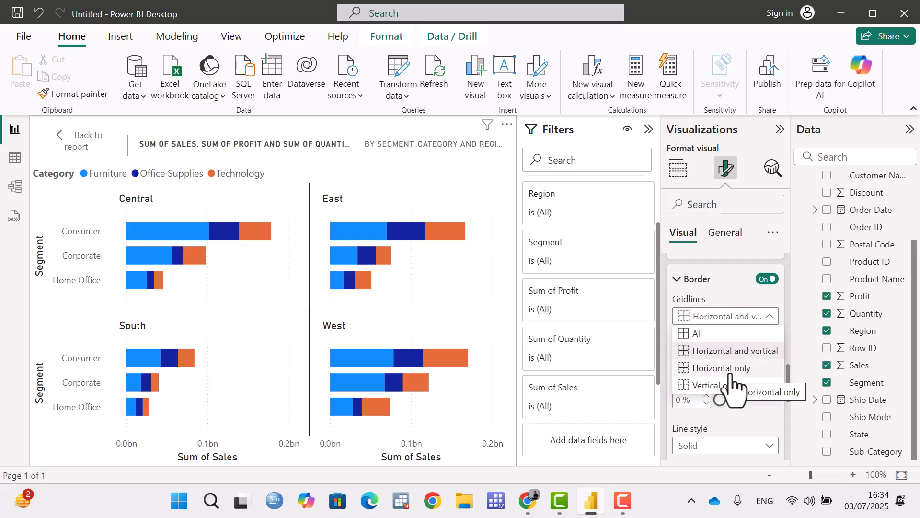
{"action": "left_click", "coordinate": [731, 369]}
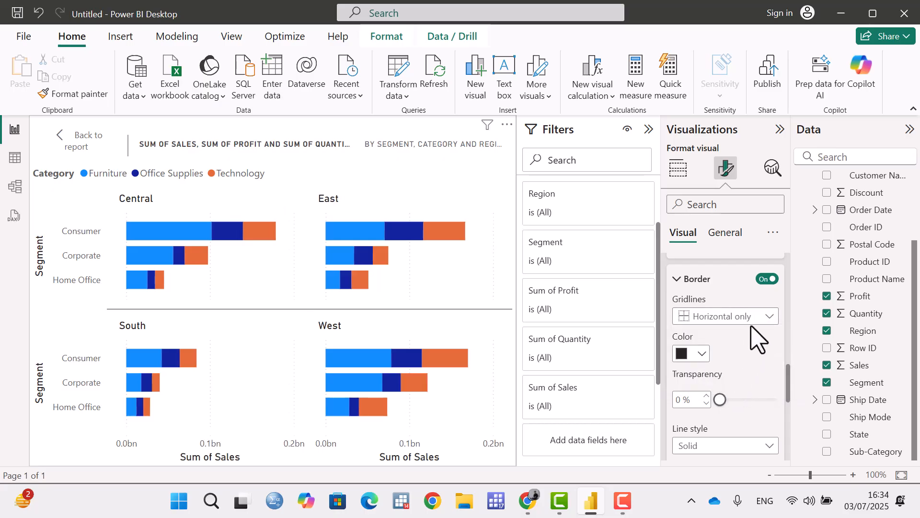
{"action": "left_click", "coordinate": [759, 318]}
{"action": "left_click", "coordinate": [747, 384]}
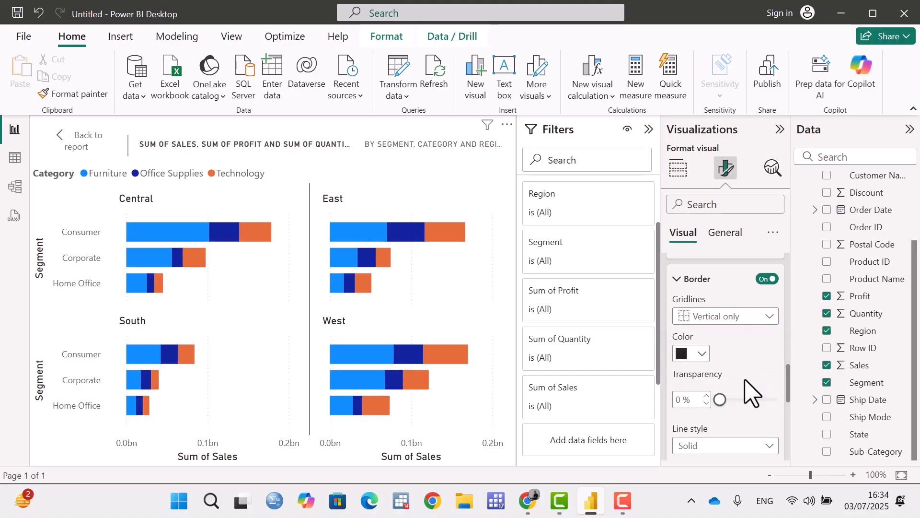
{"action": "left_click", "coordinate": [758, 319]}
{"action": "left_click", "coordinate": [709, 350]}
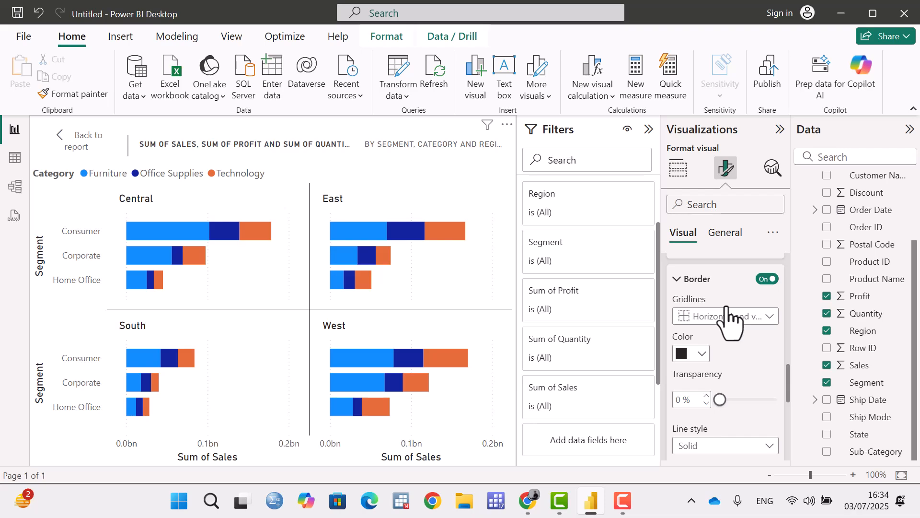
Try pink for the small multiples border color, and settle on black.
{"action": "left_click", "coordinate": [701, 357]}
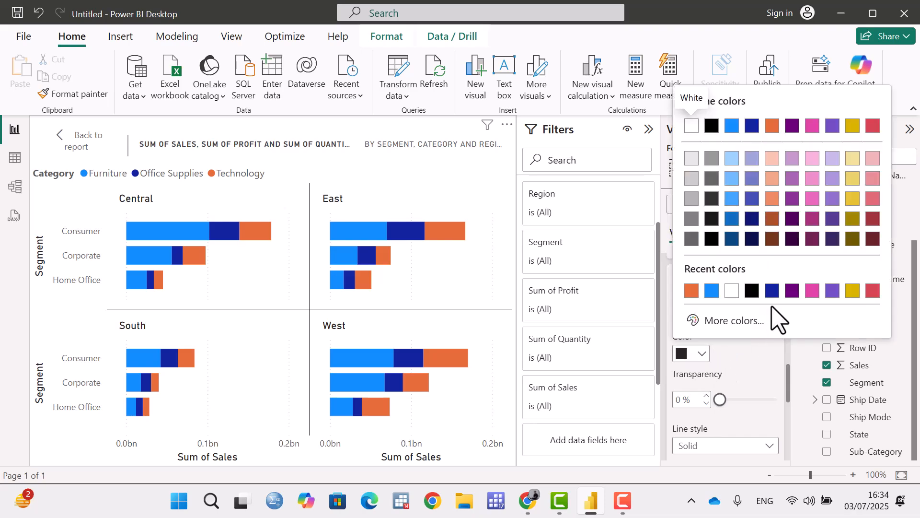
{"action": "left_click", "coordinate": [812, 292]}
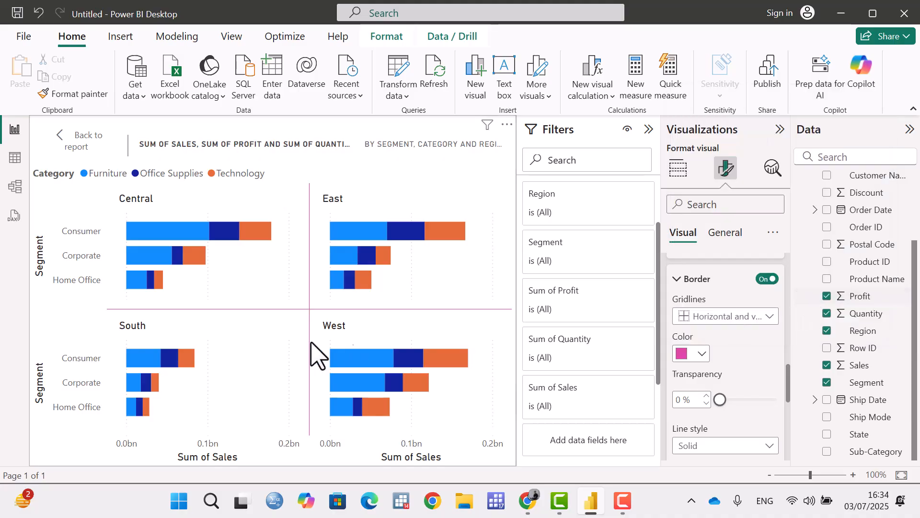
{"action": "left_click", "coordinate": [698, 357]}
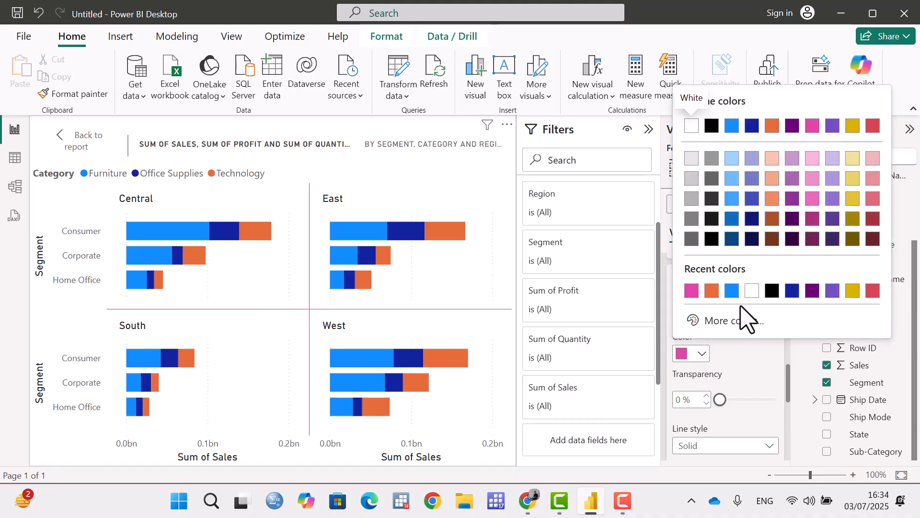
{"action": "left_click", "coordinate": [767, 292]}
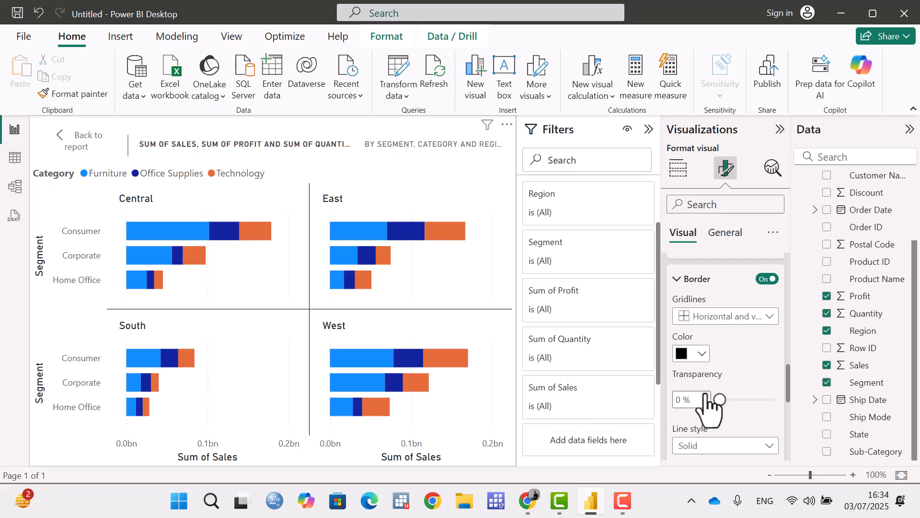
Set the line style of the small multiples border to Dashed.
{"action": "scroll", "coordinate": [714, 384], "scroll_direction": "down", "scroll_amount": 3}
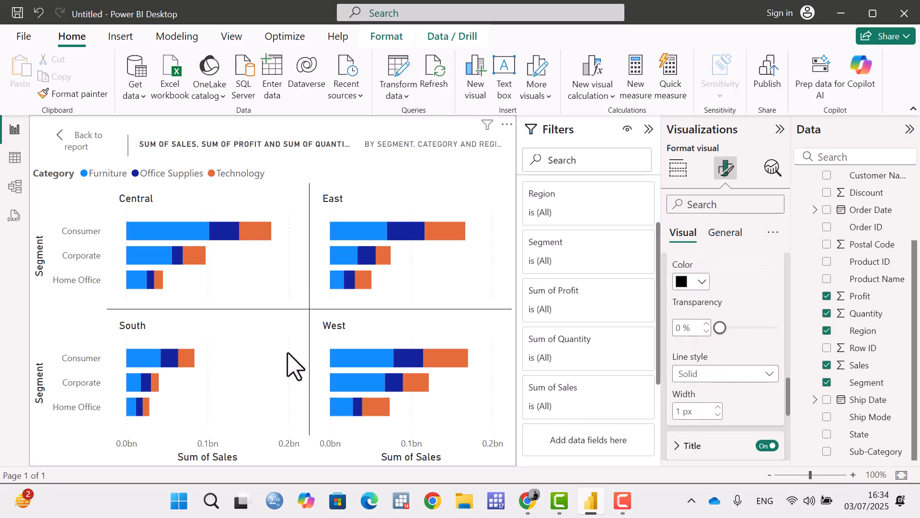
{"action": "left_click", "coordinate": [739, 374]}
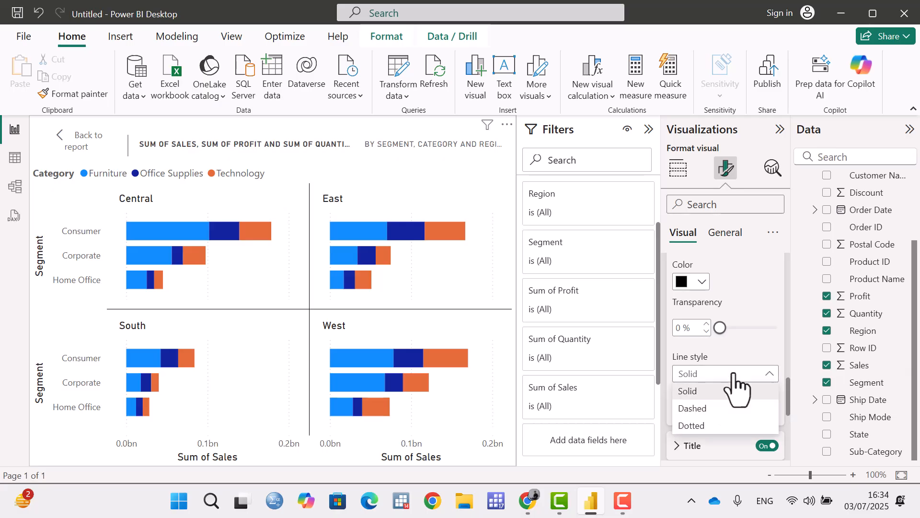
{"action": "left_click", "coordinate": [704, 408]}
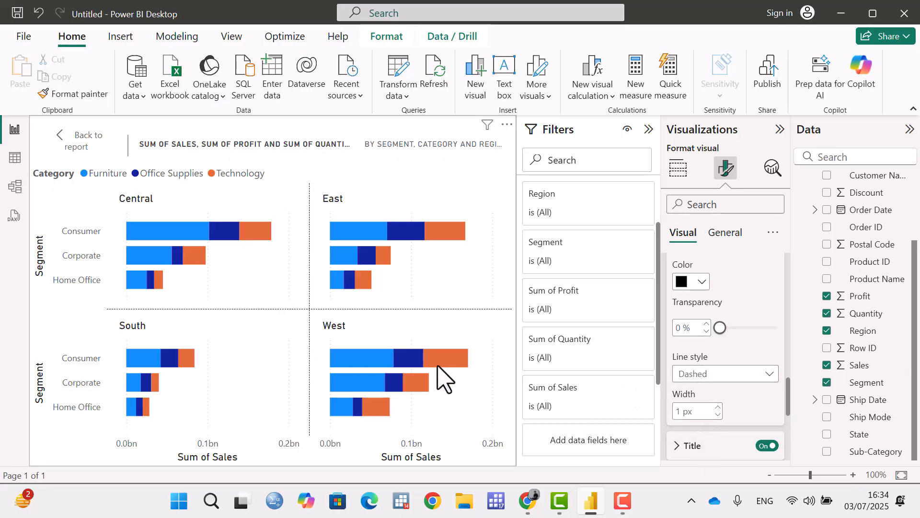
Raise the small multiples border width to 3 px, and reduce it to 0 px.
{"action": "scroll", "coordinate": [748, 393], "scroll_direction": "down", "scroll_amount": 2}
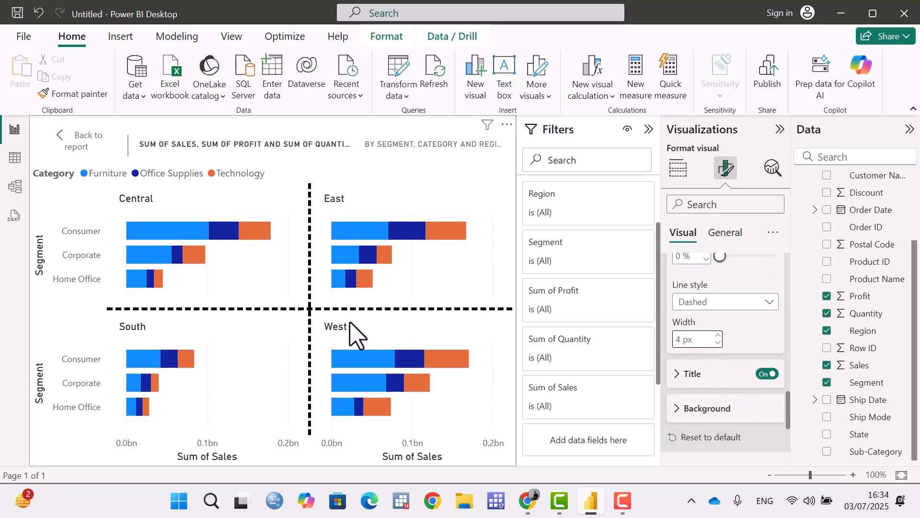
{"action": "left_click", "coordinate": [718, 343]}
{"action": "scroll", "coordinate": [760, 340], "scroll_direction": "up", "scroll_amount": 2}
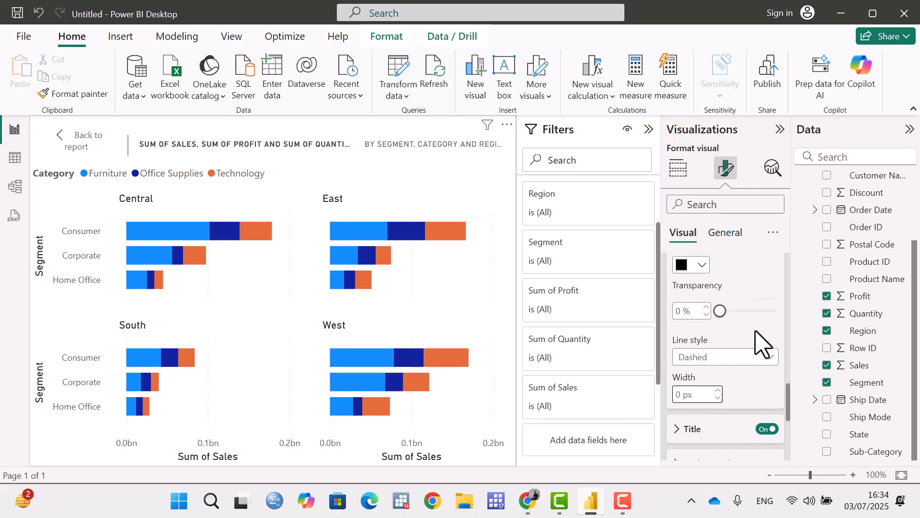
{"action": "scroll", "coordinate": [761, 341], "scroll_direction": "down", "scroll_amount": 3}
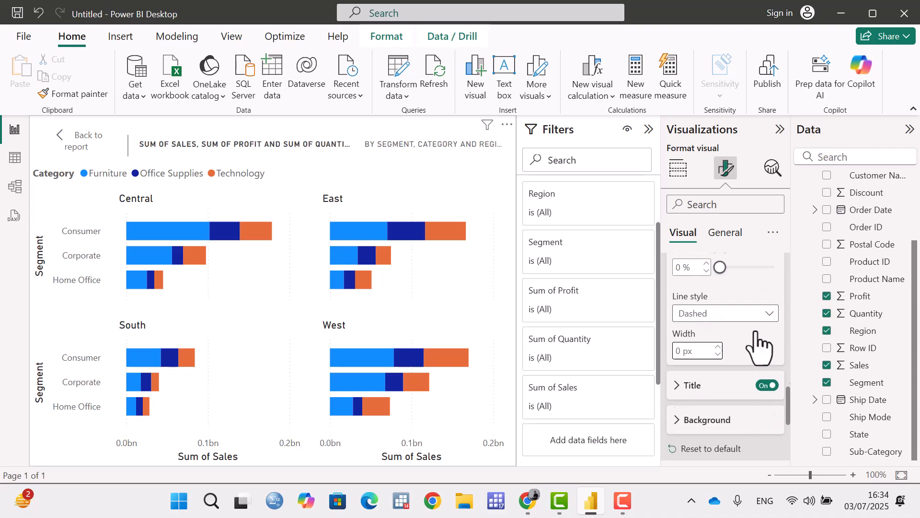
{"action": "scroll", "coordinate": [705, 345], "scroll_direction": "up", "scroll_amount": 8}
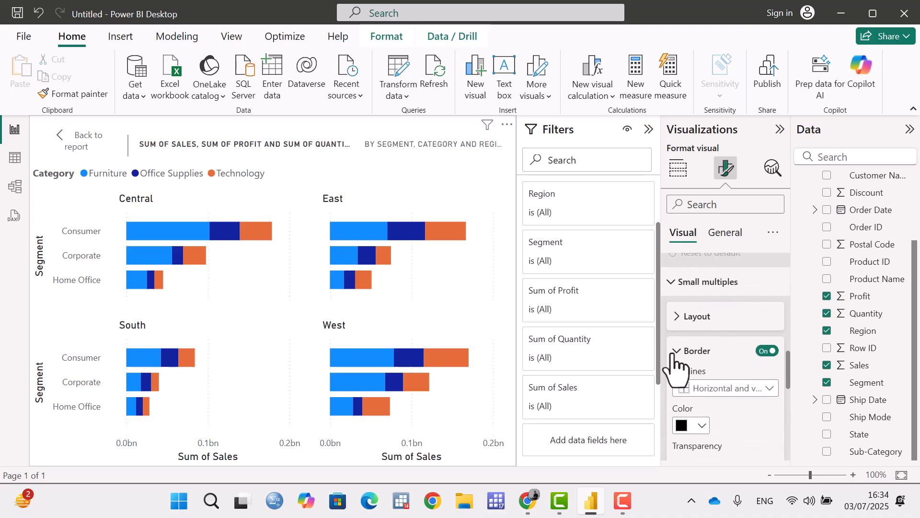
{"action": "left_click", "coordinate": [676, 348]}
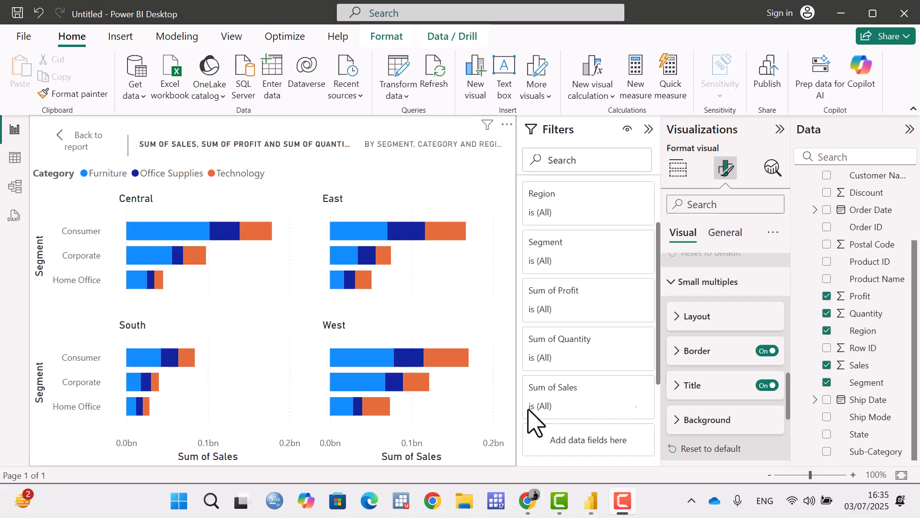
Switch the small multiples titles off and back on, and try the Bottom position before returning to Top.
{"action": "left_click", "coordinate": [768, 386]}
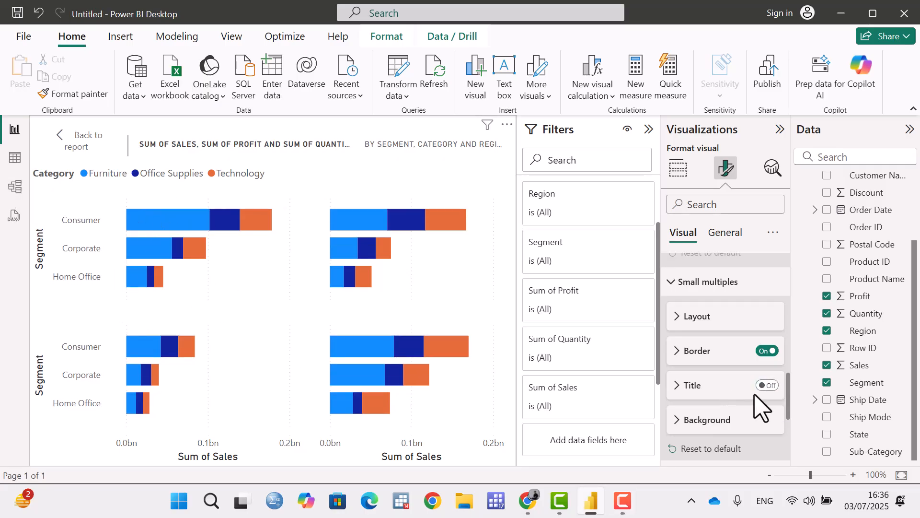
{"action": "left_click", "coordinate": [768, 386]}
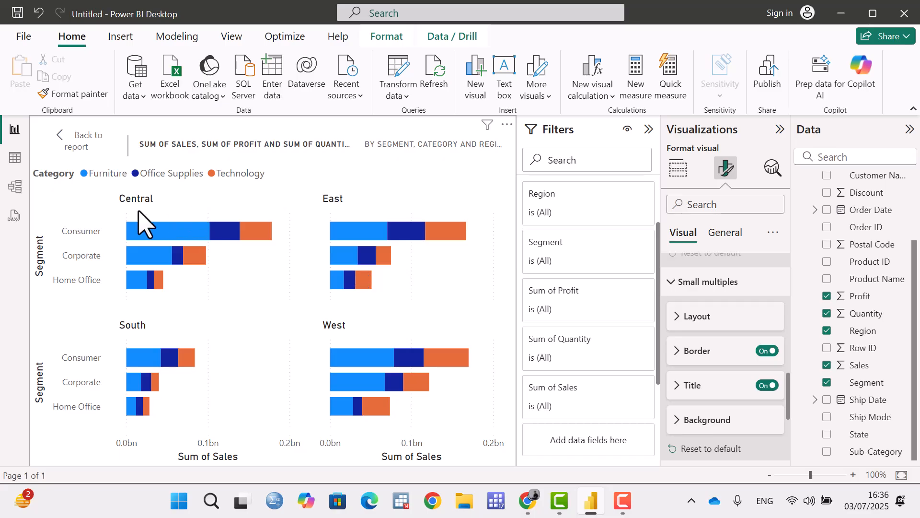
{"action": "left_click", "coordinate": [678, 386]}
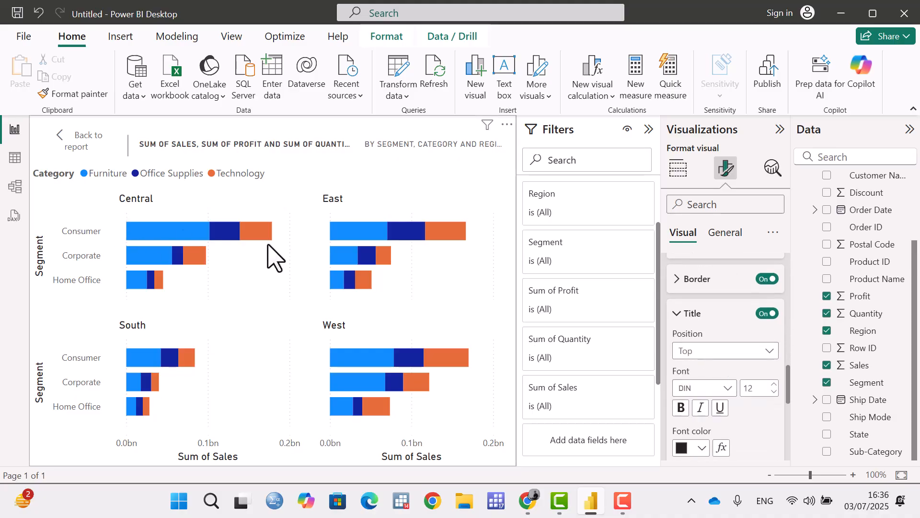
{"action": "left_click", "coordinate": [753, 354]}
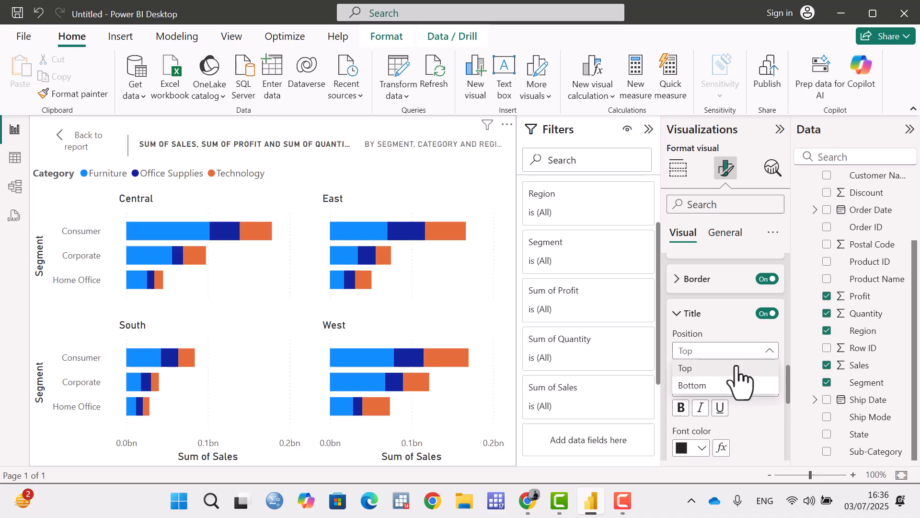
{"action": "left_click", "coordinate": [692, 386]}
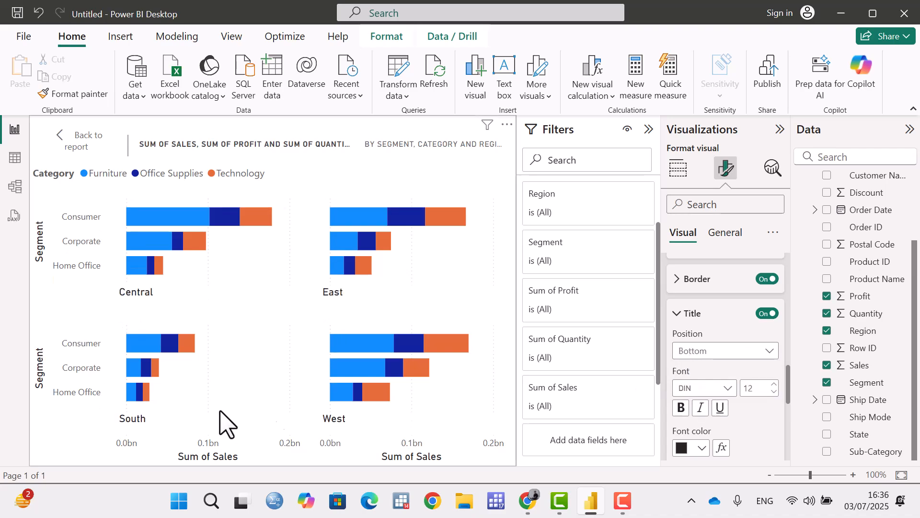
{"action": "left_click", "coordinate": [722, 351]}
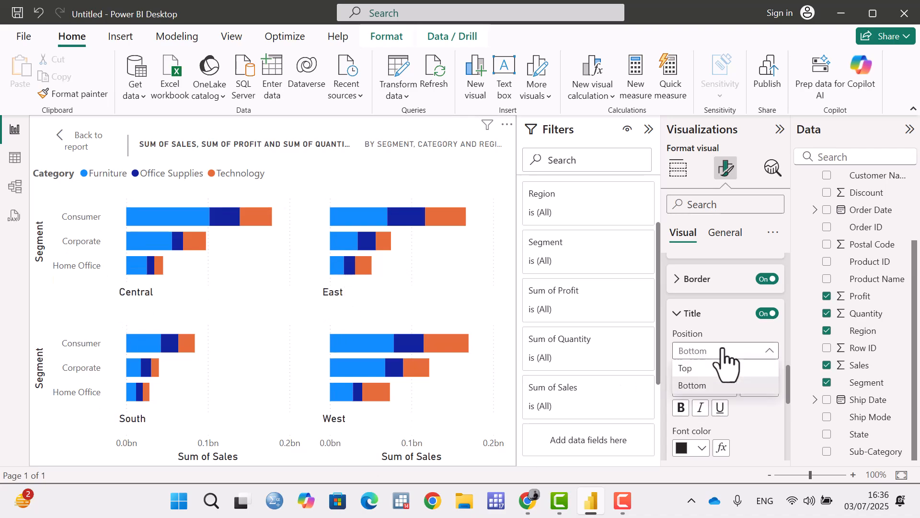
{"action": "left_click", "coordinate": [691, 368]}
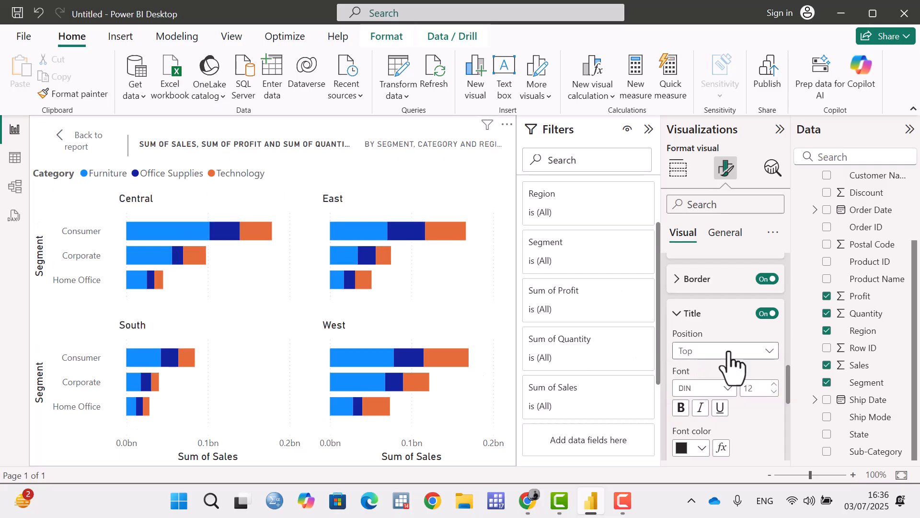
Make the small multiples titles bold, italic and underlined.
{"action": "scroll", "coordinate": [720, 350], "scroll_direction": "down", "scroll_amount": 2}
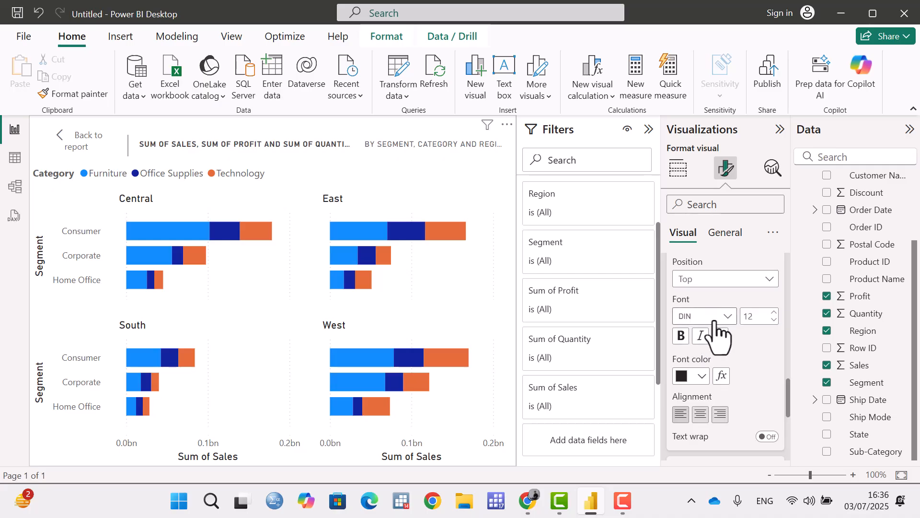
{"action": "left_click", "coordinate": [682, 341]}
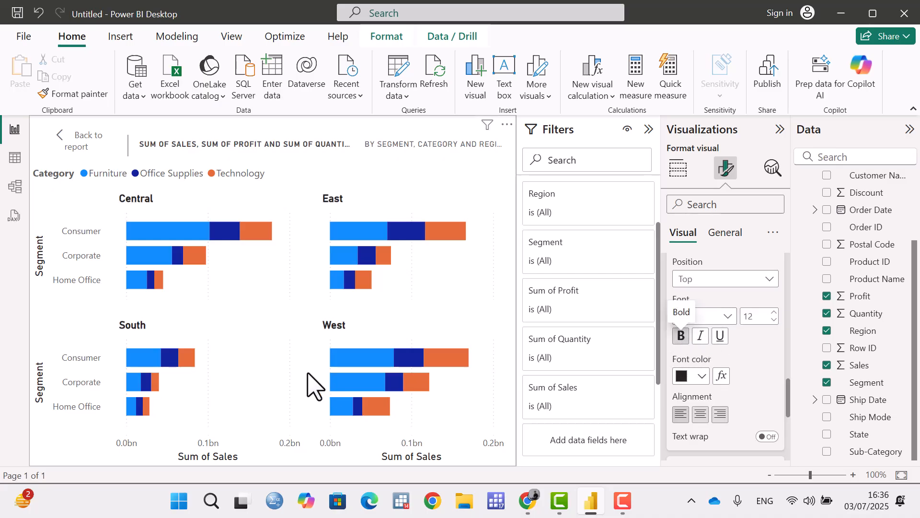
{"action": "left_click", "coordinate": [701, 339]}
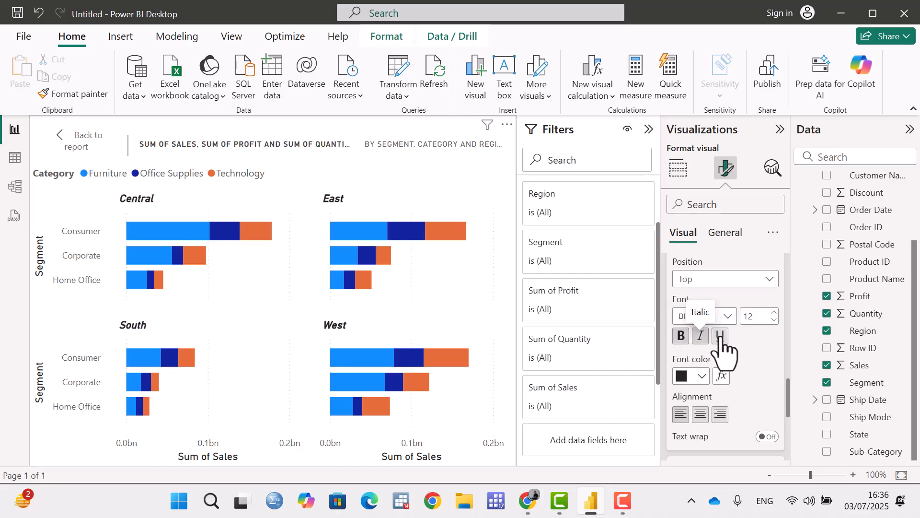
{"action": "left_click", "coordinate": [721, 336]}
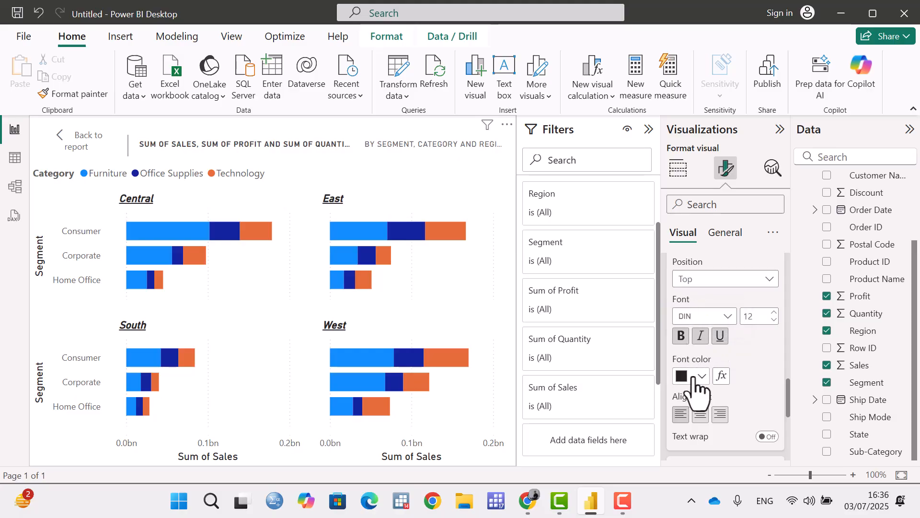
Try center and right alignment for the small multiples titles before returning to left, and switch text wrap on and back off.
{"action": "scroll", "coordinate": [698, 386], "scroll_direction": "down", "scroll_amount": 2}
{"action": "left_click", "coordinate": [700, 342]}
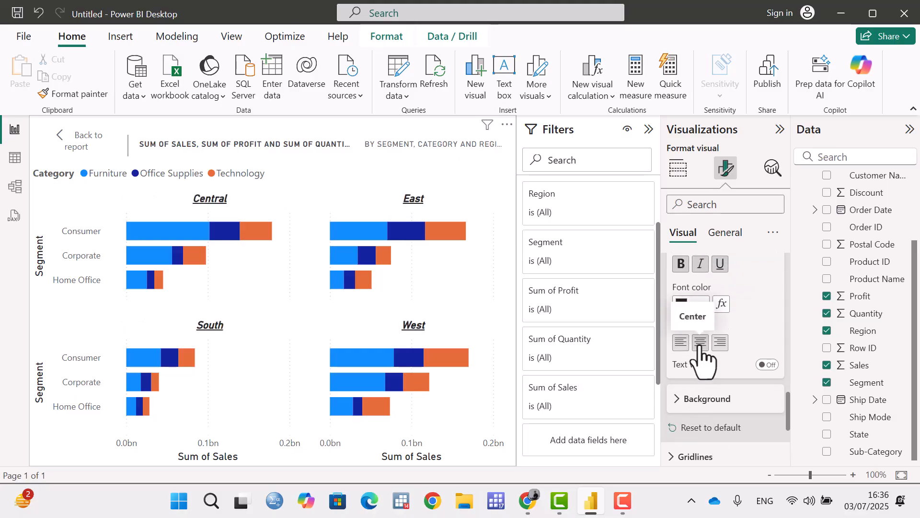
{"action": "left_click", "coordinate": [719, 343]}
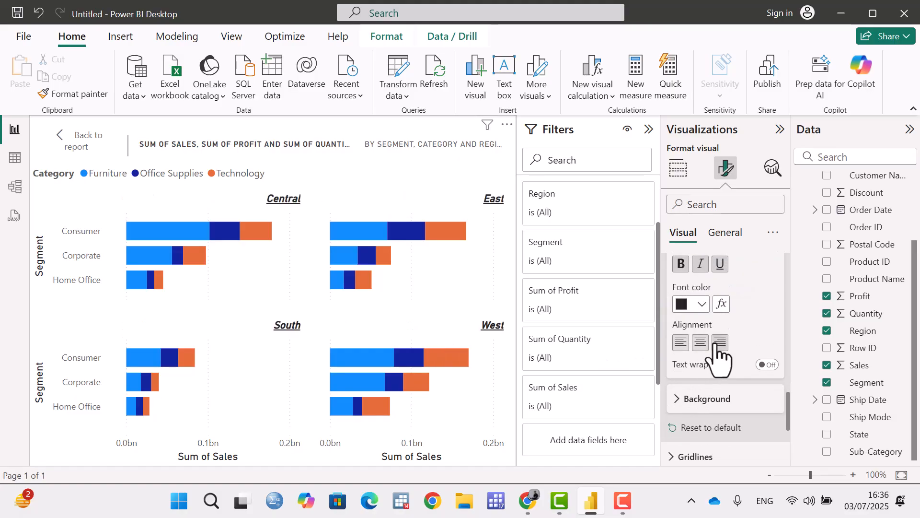
{"action": "left_click", "coordinate": [680, 342]}
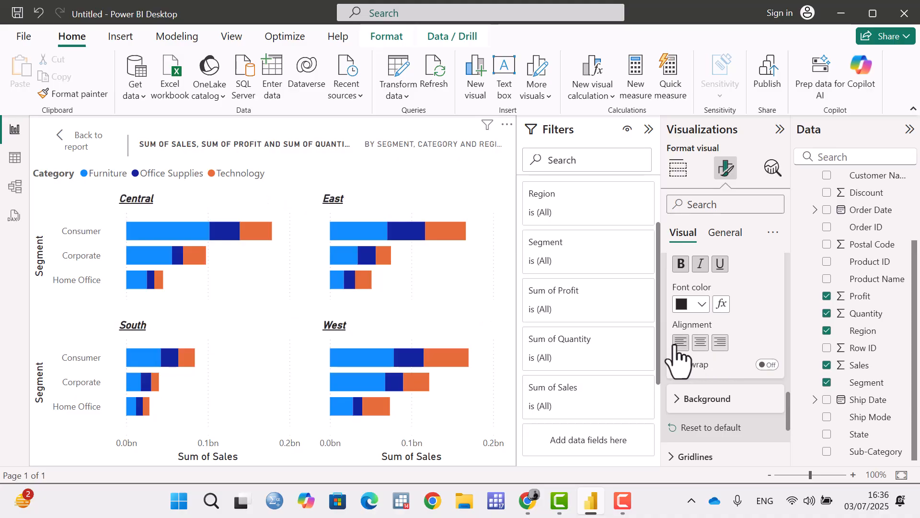
{"action": "left_click", "coordinate": [771, 365]}
{"action": "scroll", "coordinate": [711, 369], "scroll_direction": "up", "scroll_amount": 3}
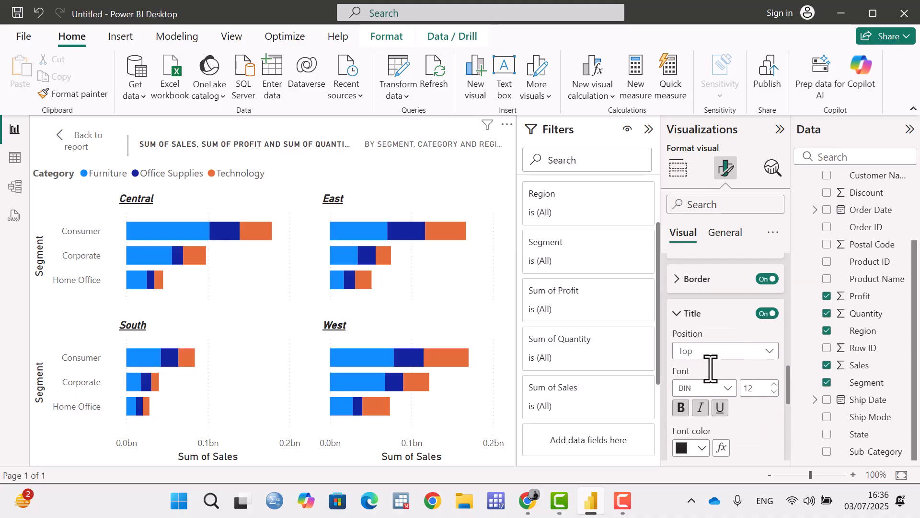
{"action": "left_click", "coordinate": [677, 315]}
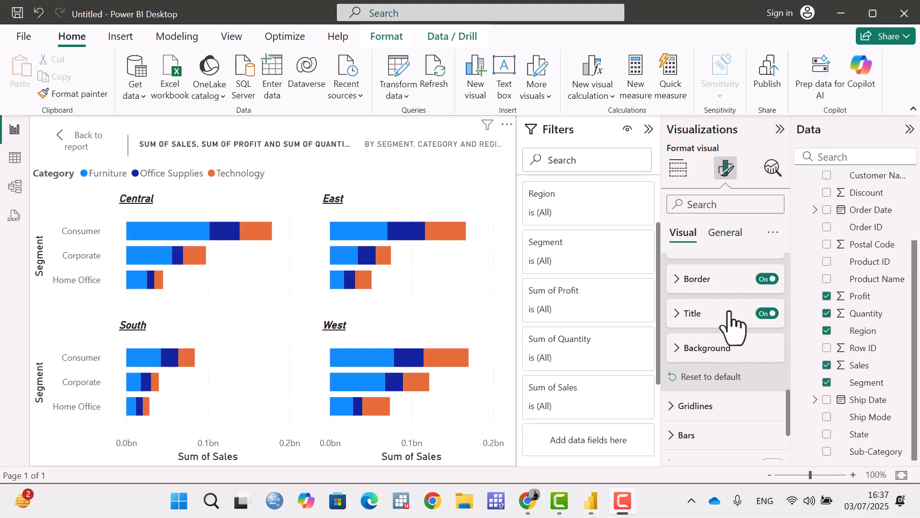
Fill the background of the small multiples with a medium grey theme color.
{"action": "left_click", "coordinate": [677, 350]}
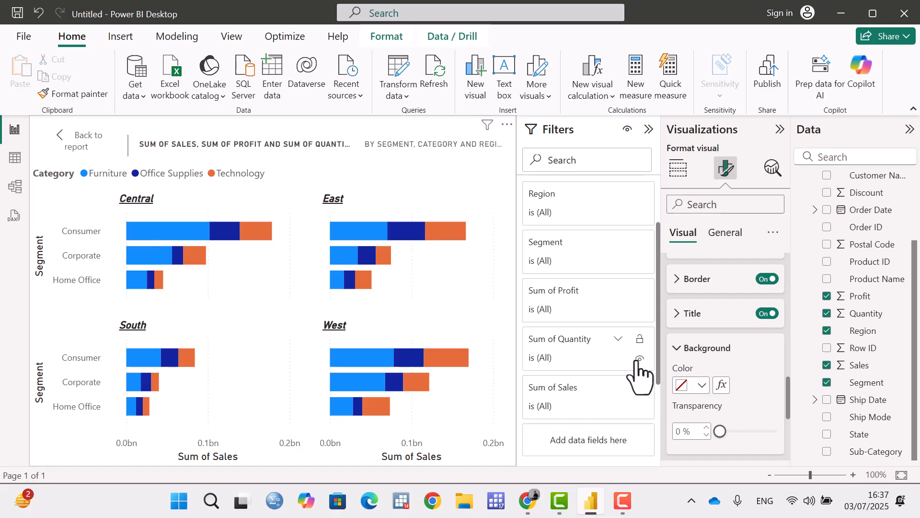
{"action": "left_click", "coordinate": [702, 386]}
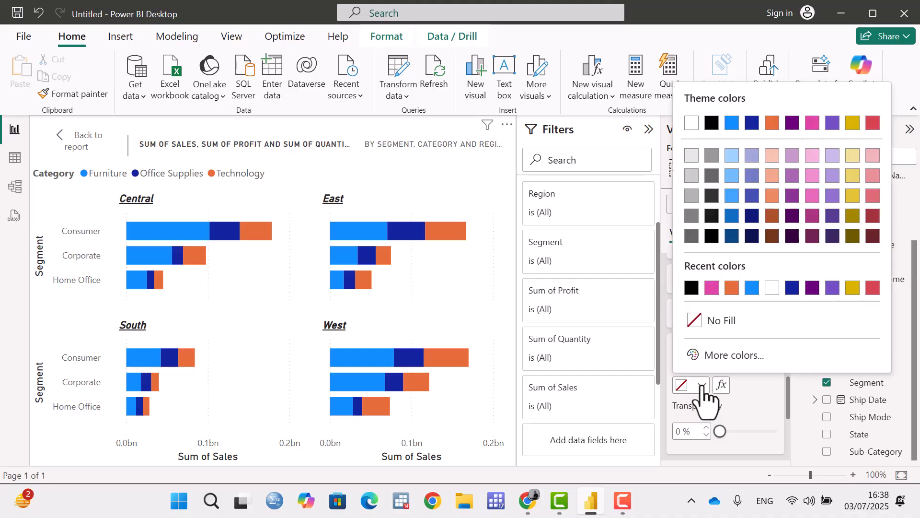
{"action": "left_click", "coordinate": [694, 218]}
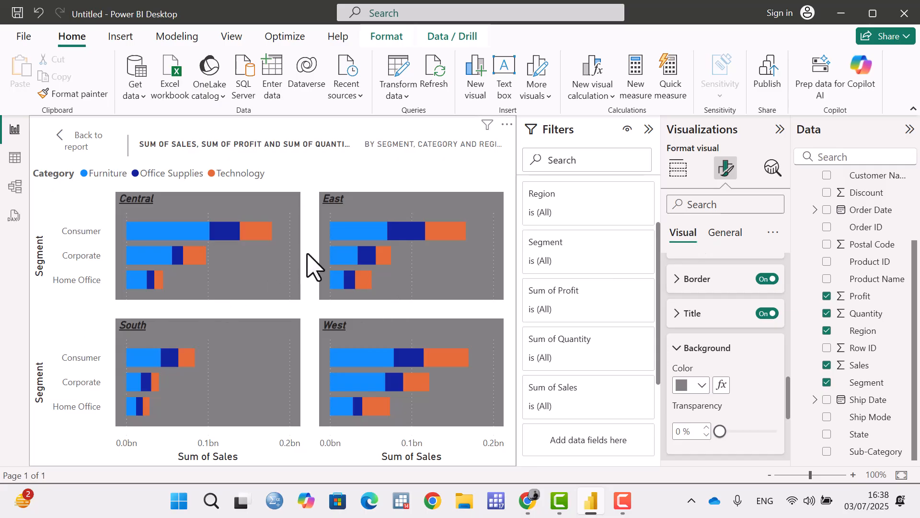
Set the small multiples background transparency to 13%, and reset all small multiples formatting to default.
{"action": "scroll", "coordinate": [740, 349], "scroll_direction": "down", "scroll_amount": 2}
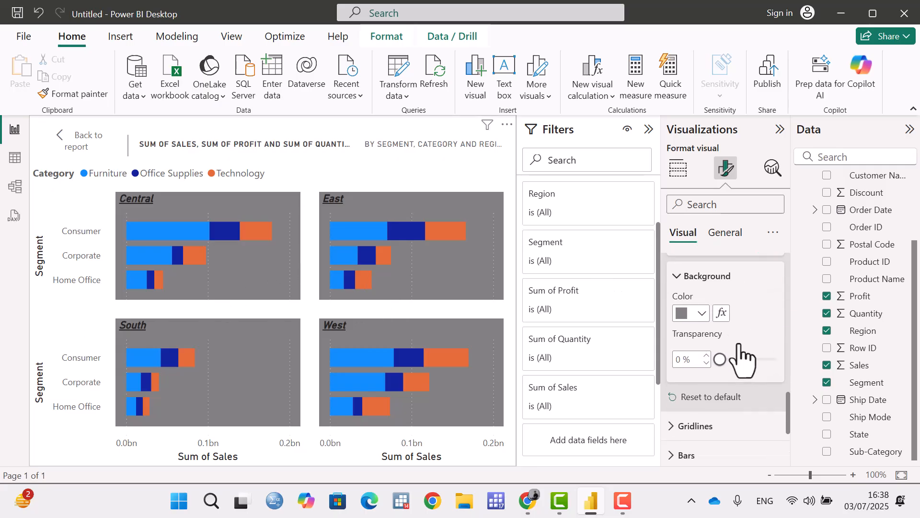
{"action": "mouse_move", "coordinate": [721, 359]}
{"action": "left_mouse_down"}
{"action": "mouse_move", "coordinate": [772, 358]}
{"action": "mouse_move", "coordinate": [727, 360]}
{"action": "left_mouse_up"}
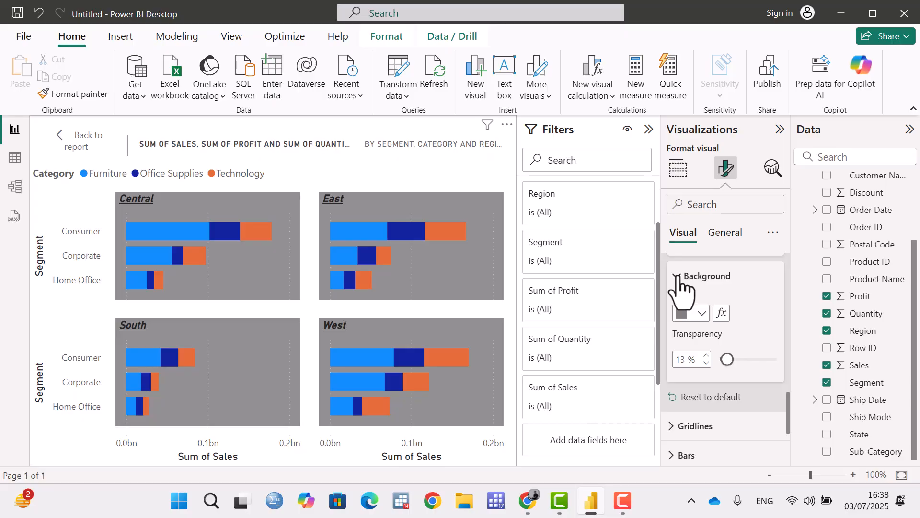
{"action": "left_click", "coordinate": [708, 398]}
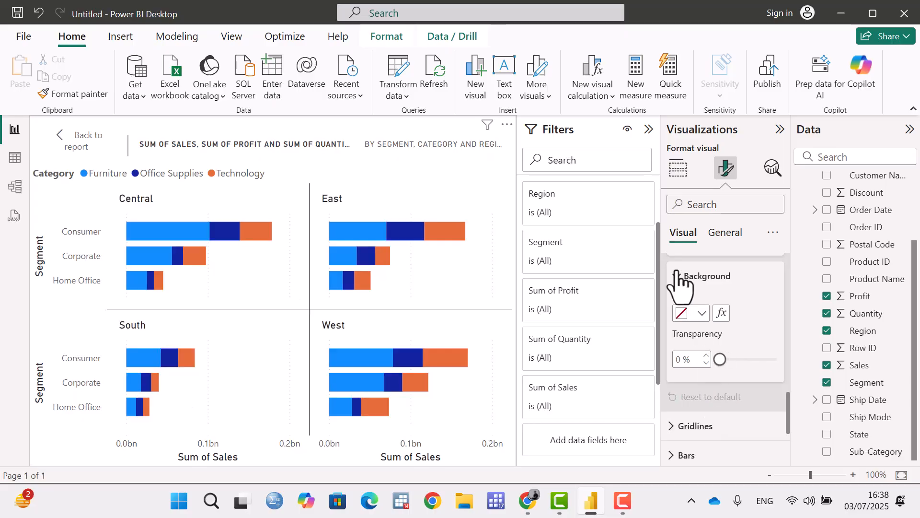
{"action": "left_click", "coordinate": [678, 278]}
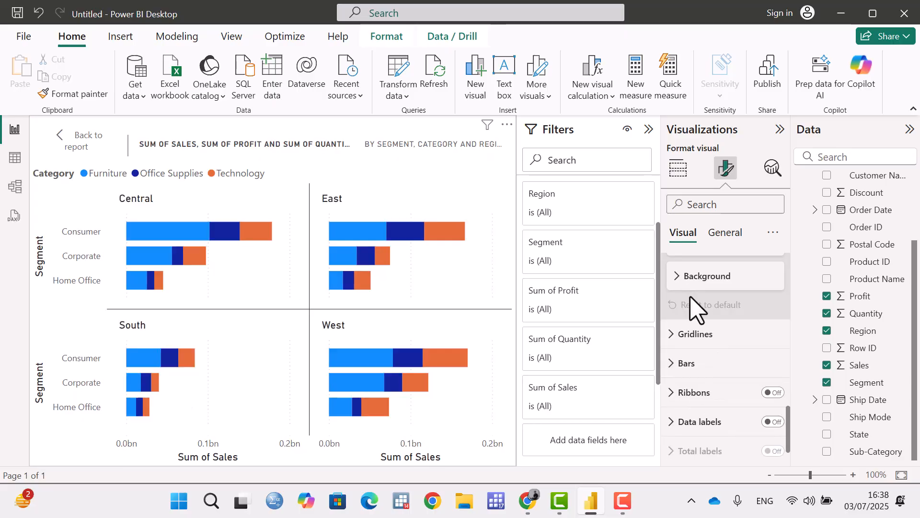
Open the gridlines settings and switch the vertical gridlines off and back on twice.
{"action": "left_click", "coordinate": [671, 334]}
{"action": "scroll", "coordinate": [693, 360], "scroll_direction": "down", "scroll_amount": 3}
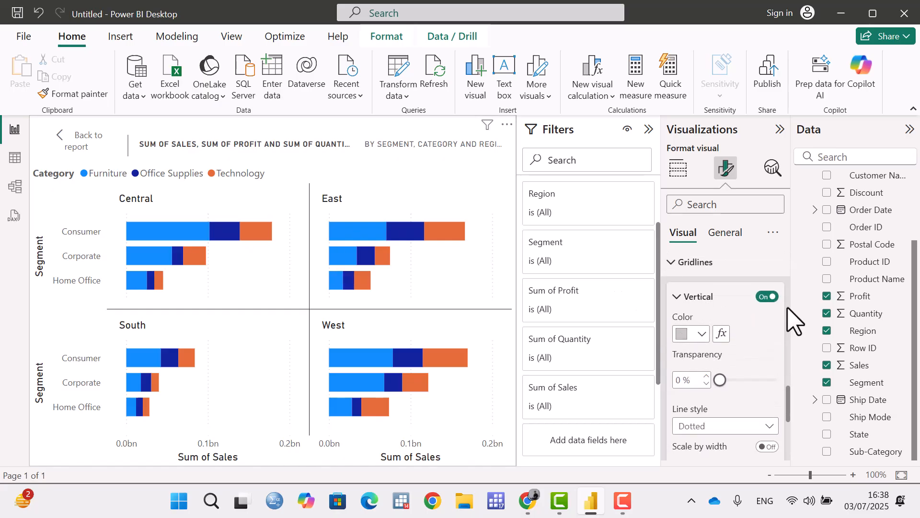
{"action": "left_click", "coordinate": [768, 297]}
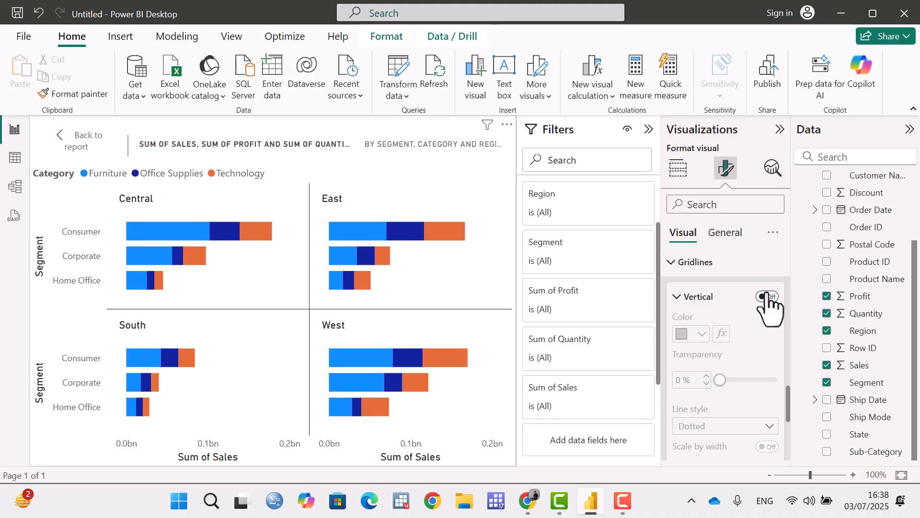
{"action": "left_click", "coordinate": [770, 297]}
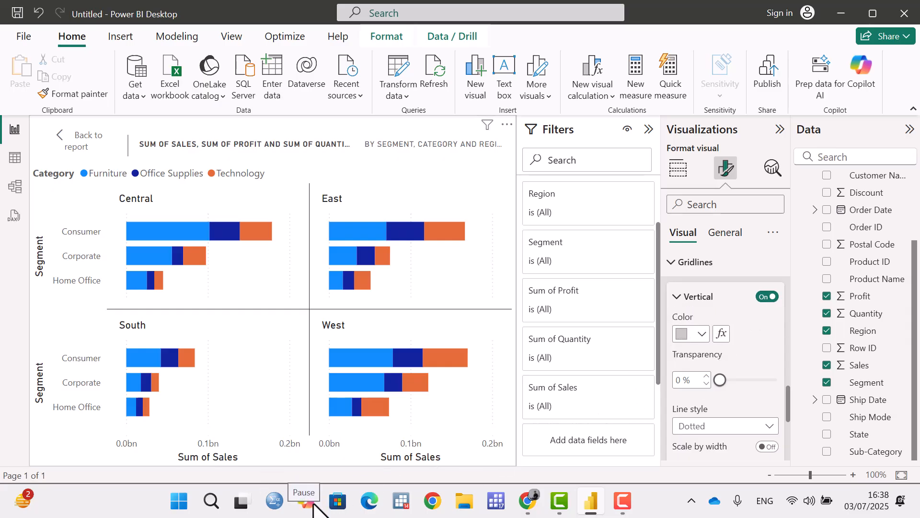
{"action": "left_click", "coordinate": [768, 298]}
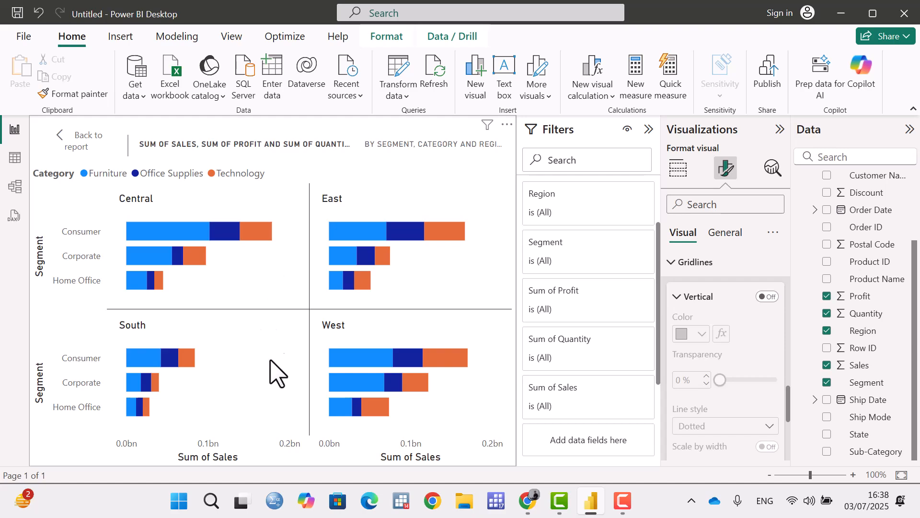
{"action": "left_click", "coordinate": [768, 297]}
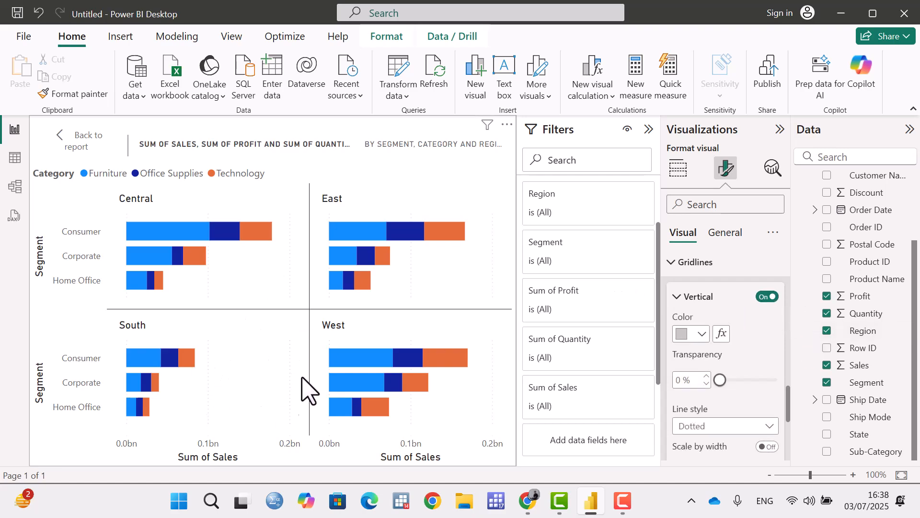
Color the vertical gridlines dark blue and set their line style to Solid.
{"action": "left_click", "coordinate": [698, 336]}
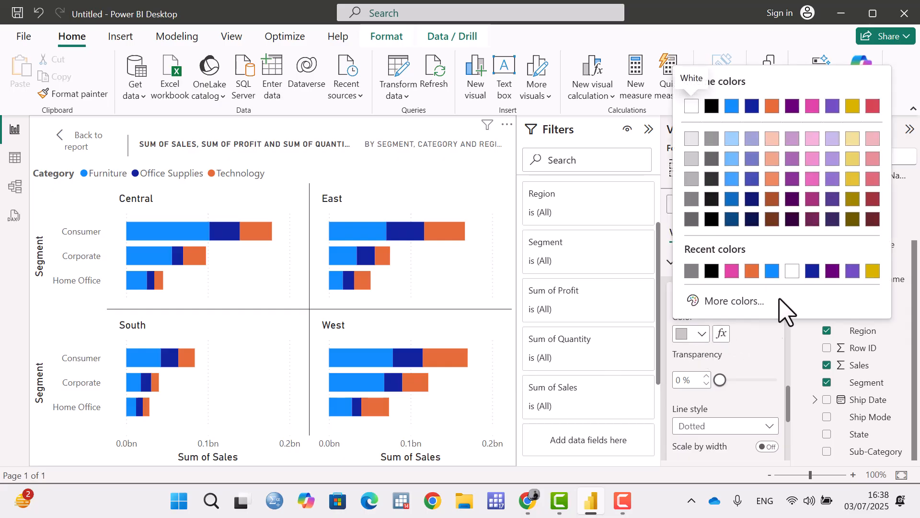
{"action": "left_click", "coordinate": [813, 271]}
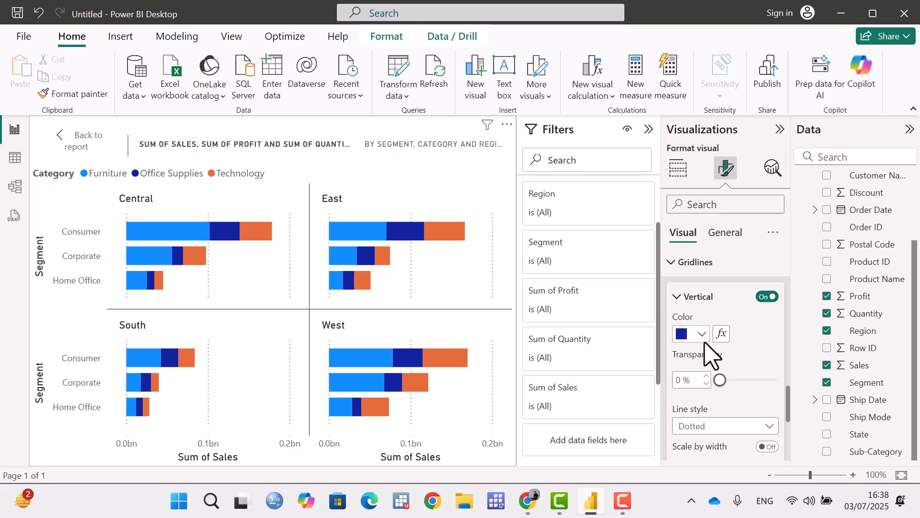
{"action": "scroll", "coordinate": [737, 380], "scroll_direction": "down", "scroll_amount": 1}
{"action": "left_click", "coordinate": [745, 359]}
{"action": "left_click", "coordinate": [713, 373]}
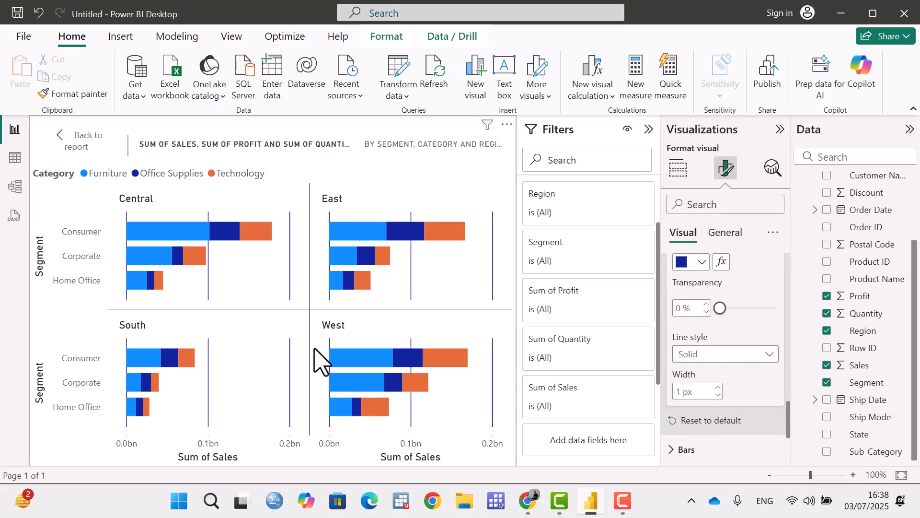
Try the Dashed line style for the vertical gridlines, and return it to Dotted.
{"action": "left_click", "coordinate": [758, 357]}
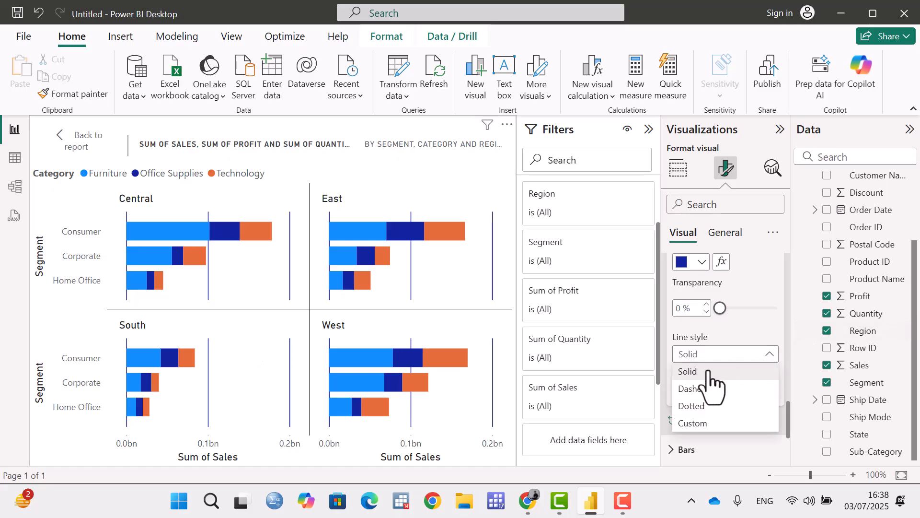
{"action": "left_click", "coordinate": [706, 390]}
{"action": "left_click", "coordinate": [764, 359]}
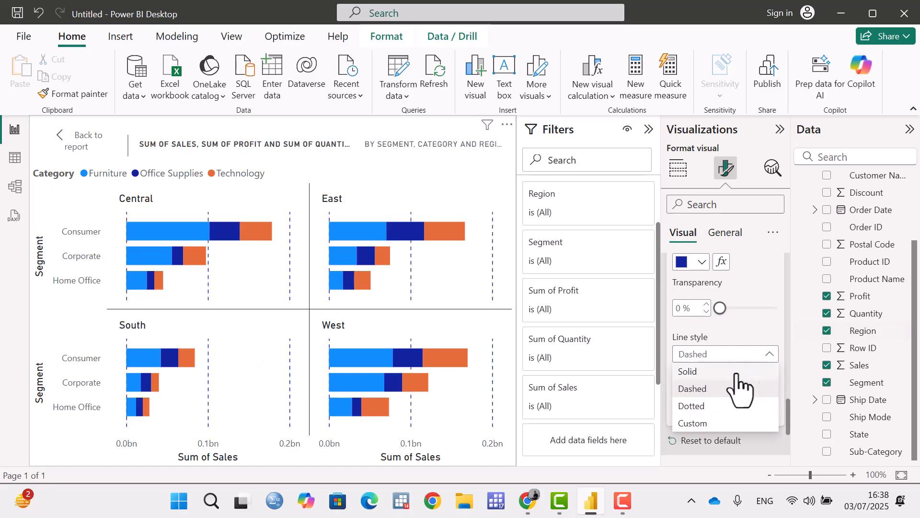
{"action": "left_click", "coordinate": [692, 406]}
{"action": "scroll", "coordinate": [741, 408], "scroll_direction": "down", "scroll_amount": 2}
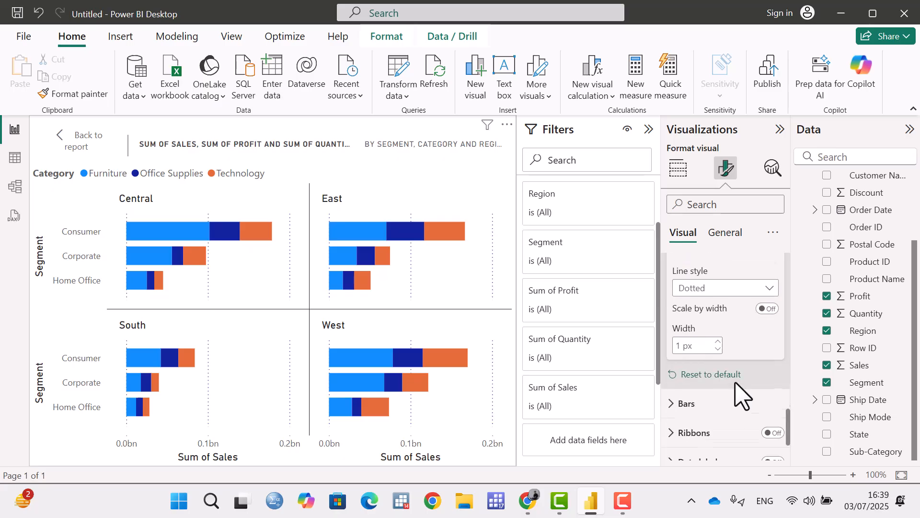
Reset the gridlines formatting to default and collapse the vertical gridlines settings.
{"action": "scroll", "coordinate": [741, 350], "scroll_direction": "up", "scroll_amount": 3}
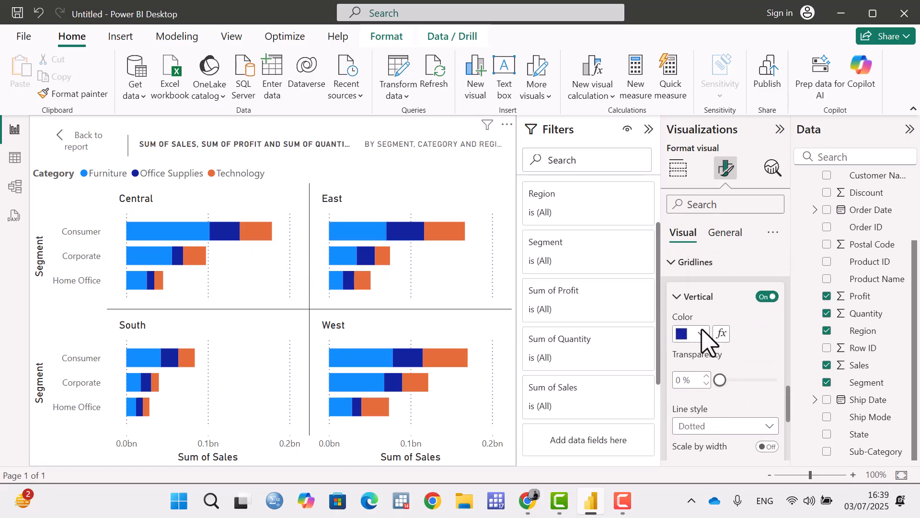
{"action": "scroll", "coordinate": [707, 345], "scroll_direction": "down", "scroll_amount": 2}
{"action": "scroll", "coordinate": [710, 379], "scroll_direction": "down", "scroll_amount": 3}
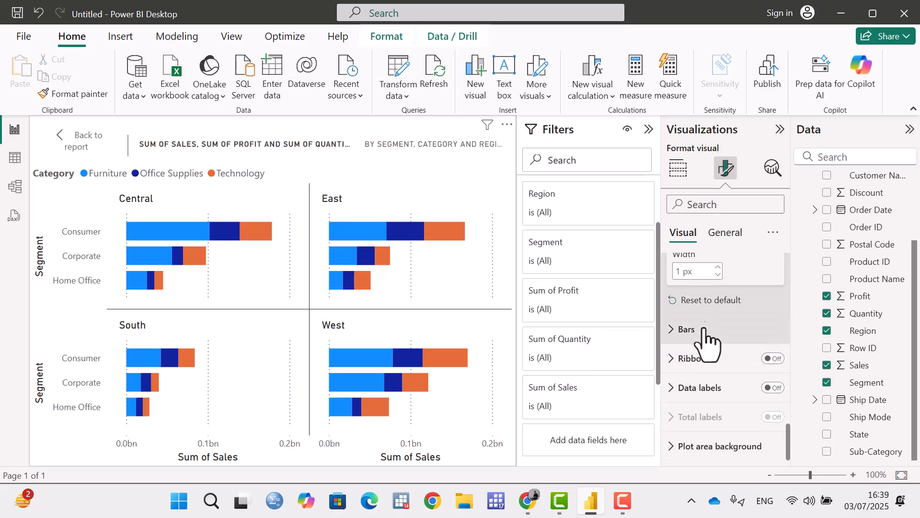
{"action": "left_click", "coordinate": [716, 300]}
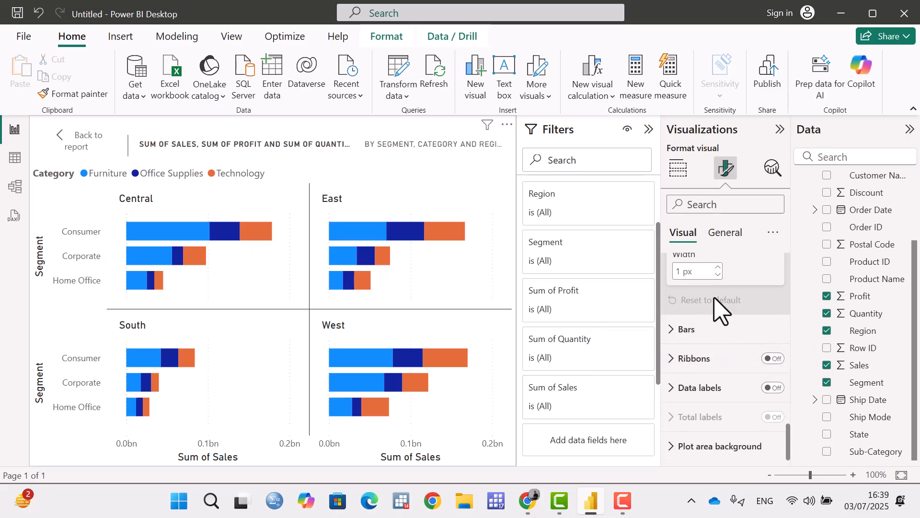
{"action": "scroll", "coordinate": [725, 317], "scroll_direction": "up", "scroll_amount": 3}
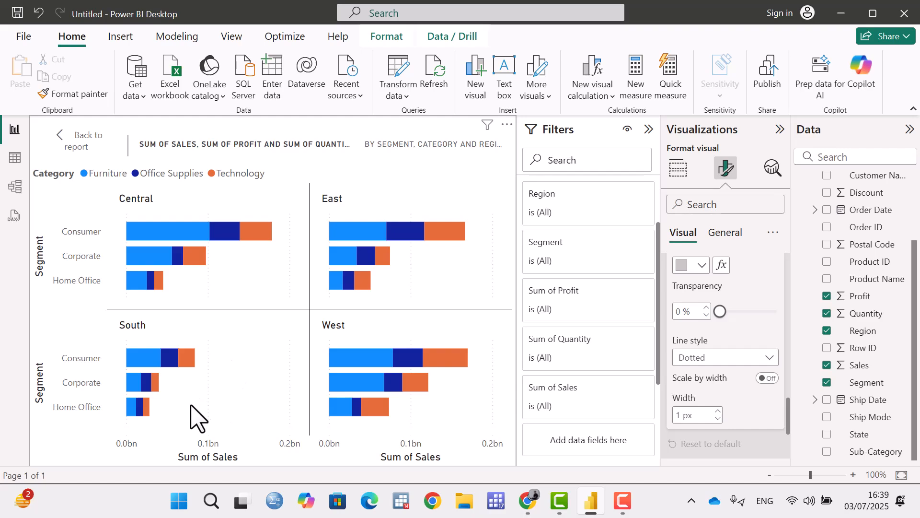
{"action": "scroll", "coordinate": [756, 353], "scroll_direction": "down", "scroll_amount": 3}
{"action": "scroll", "coordinate": [705, 335], "scroll_direction": "up", "scroll_amount": 3}
{"action": "scroll", "coordinate": [702, 312], "scroll_direction": "up", "scroll_amount": 2}
{"action": "left_click", "coordinate": [685, 302]}
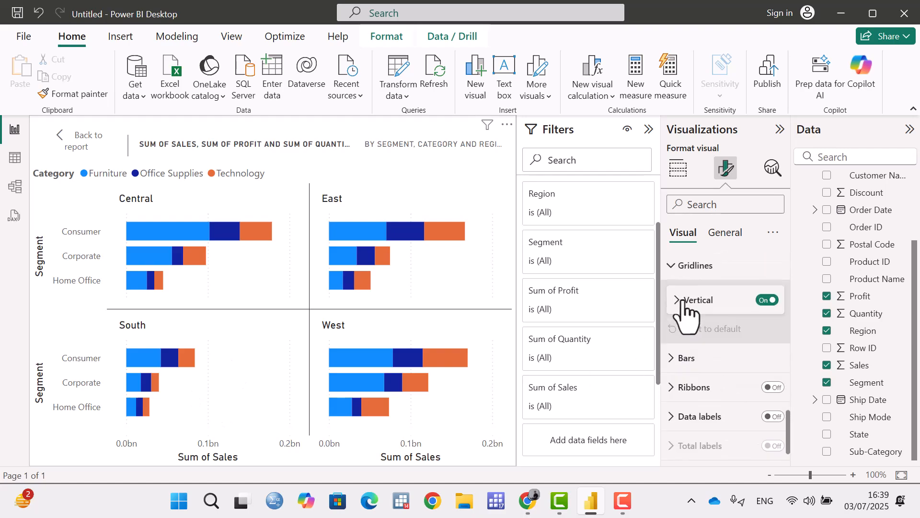
Open the bars settings and examine which series the bar formatting can be applied to.
{"action": "scroll", "coordinate": [684, 312], "scroll_direction": "down", "scroll_amount": 1}
{"action": "left_click", "coordinate": [673, 330]}
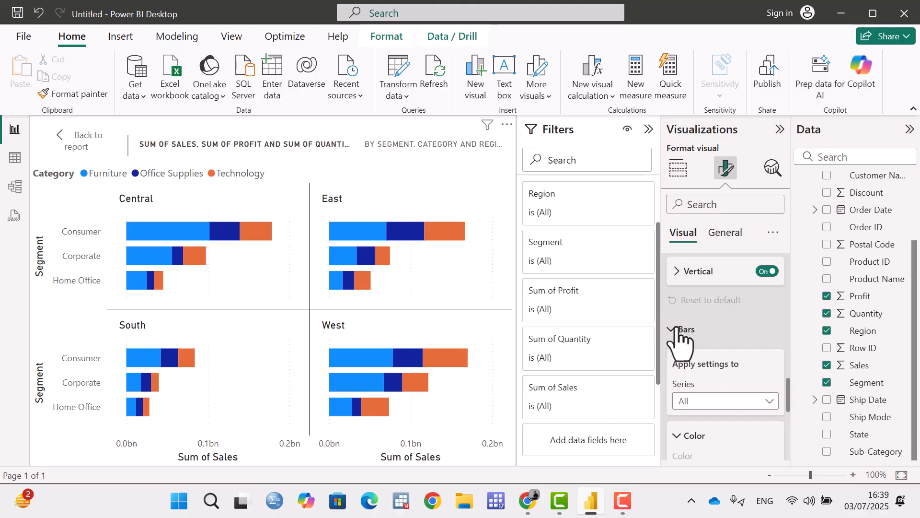
{"action": "scroll", "coordinate": [679, 338], "scroll_direction": "down", "scroll_amount": 2}
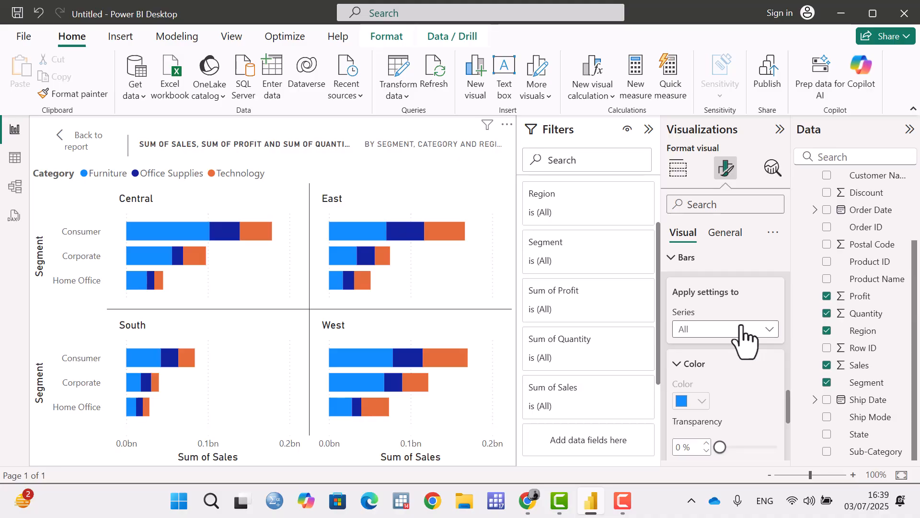
{"action": "scroll", "coordinate": [744, 341], "scroll_direction": "down", "scroll_amount": 2}
{"action": "scroll", "coordinate": [744, 342], "scroll_direction": "up", "scroll_amount": 2}
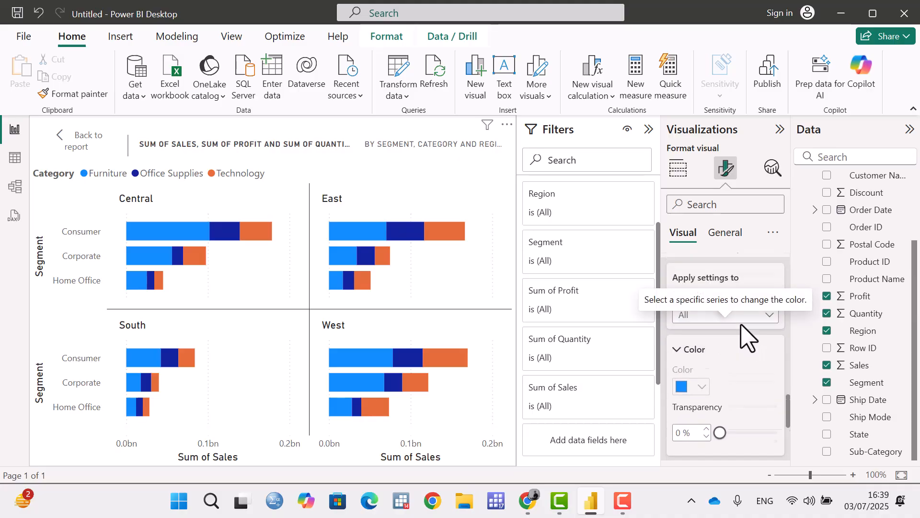
{"action": "left_click", "coordinate": [744, 331]}
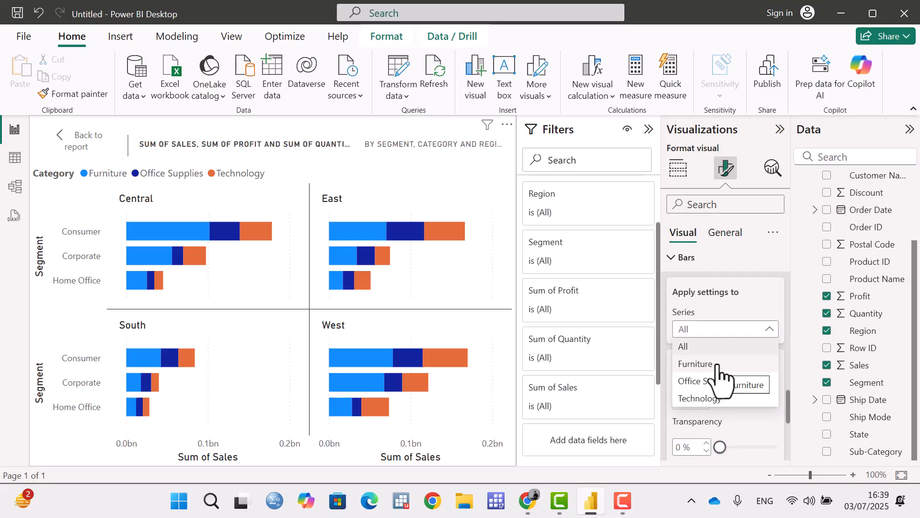
{"action": "left_click", "coordinate": [730, 331]}
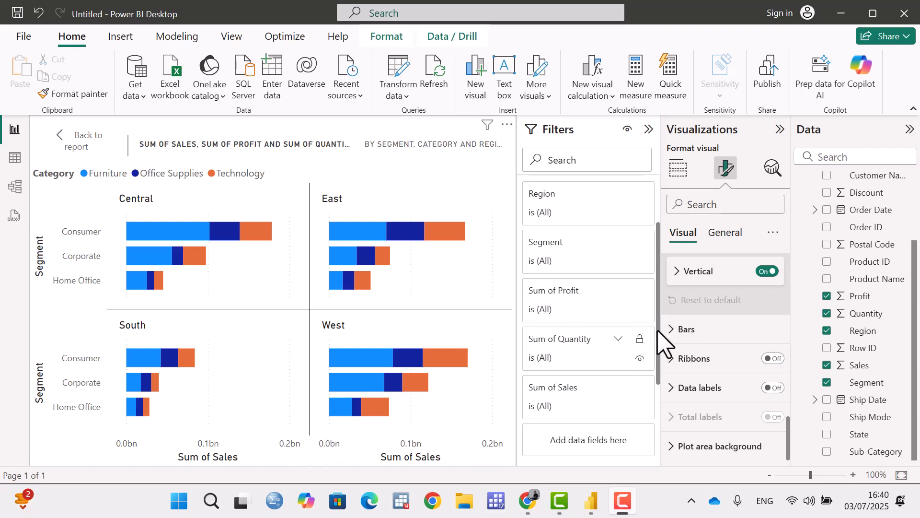
Apply the bars settings to the Furniture series and color its bars black.
{"action": "left_click", "coordinate": [680, 331]}
{"action": "scroll", "coordinate": [738, 379], "scroll_direction": "down", "scroll_amount": 3}
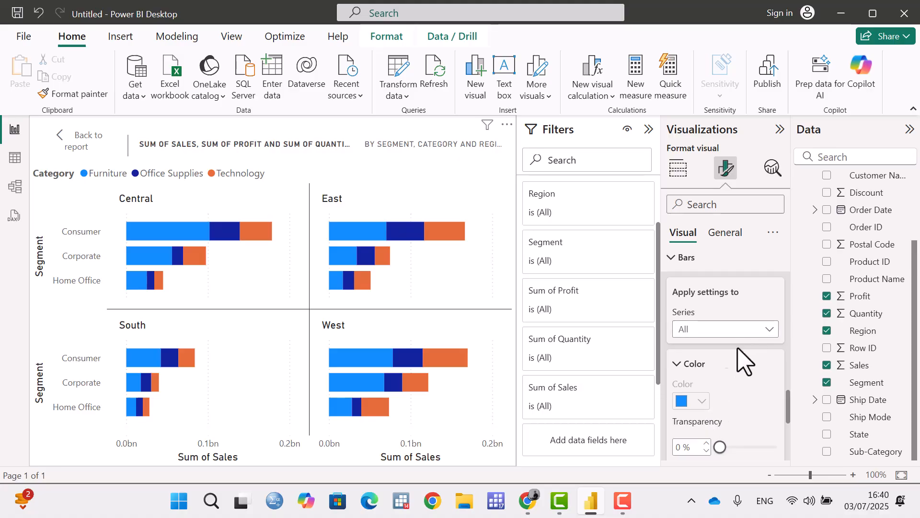
{"action": "left_click", "coordinate": [760, 331]}
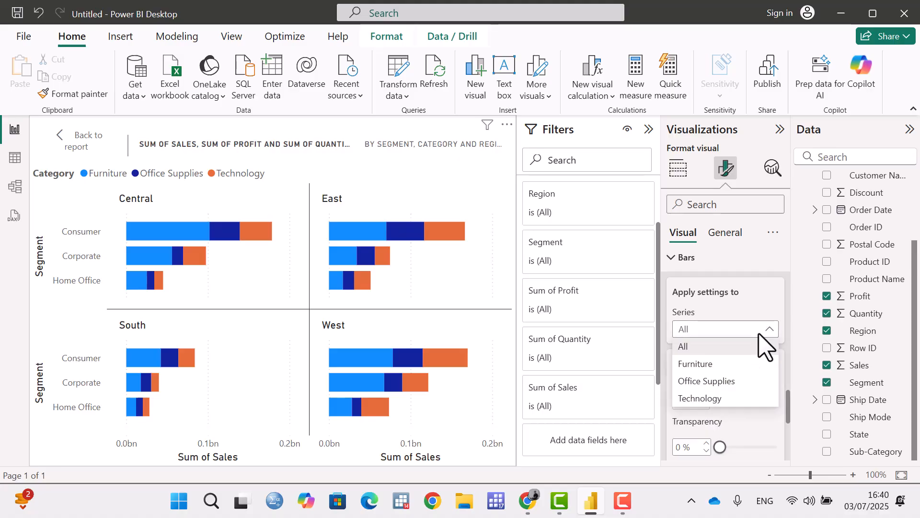
{"action": "left_click", "coordinate": [719, 365]}
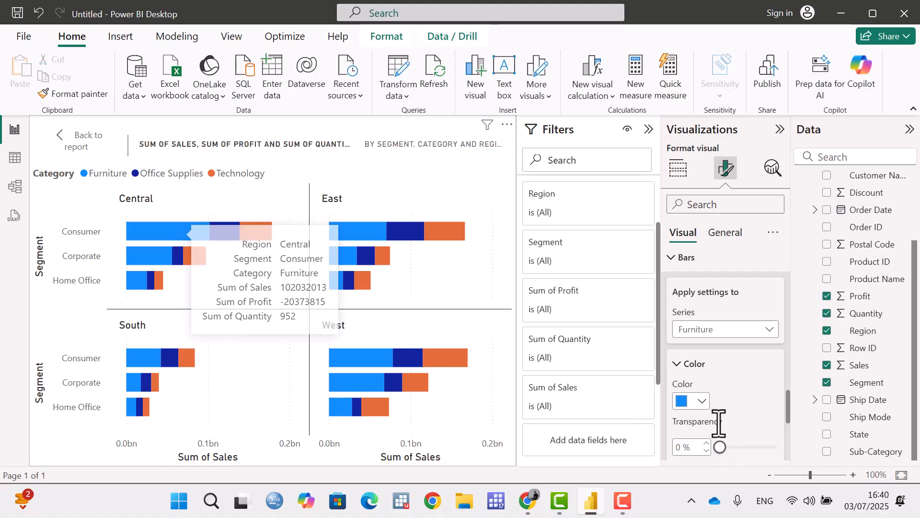
{"action": "left_click", "coordinate": [702, 402]}
{"action": "left_click", "coordinate": [713, 339]}
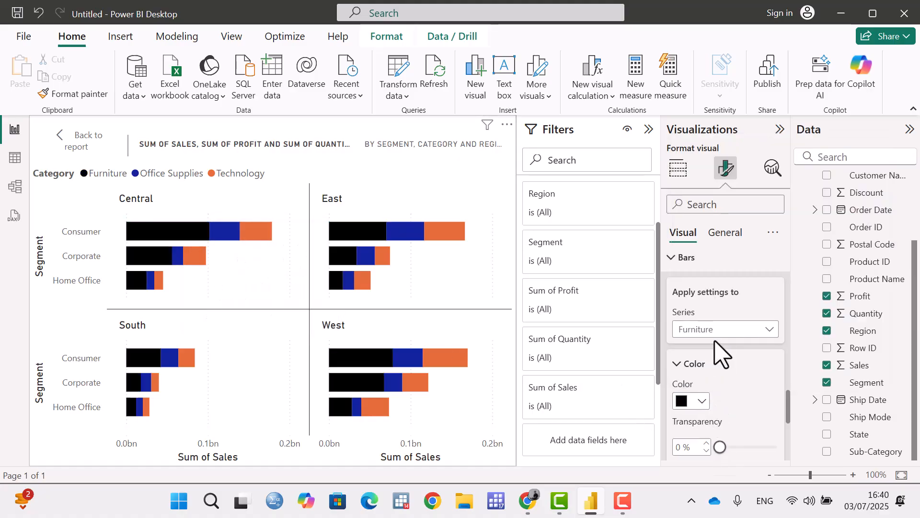
Apply the bars settings to the Office Supplies series and color its bars orange.
{"action": "left_click", "coordinate": [724, 331]}
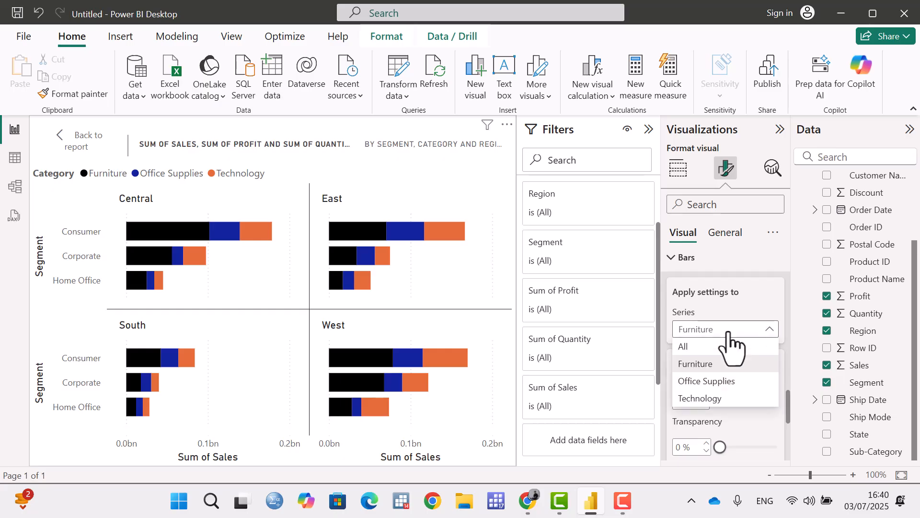
{"action": "left_click", "coordinate": [717, 382]}
{"action": "left_click", "coordinate": [702, 401]}
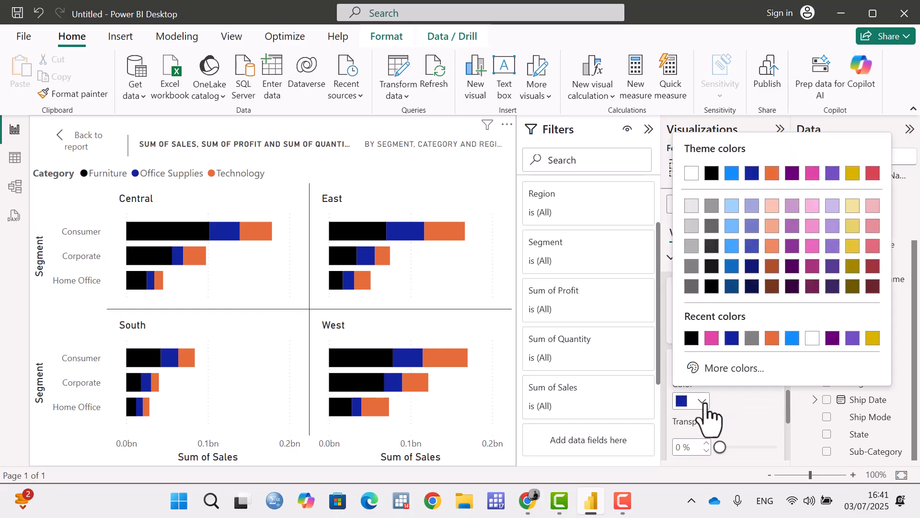
{"action": "left_click", "coordinate": [773, 339]}
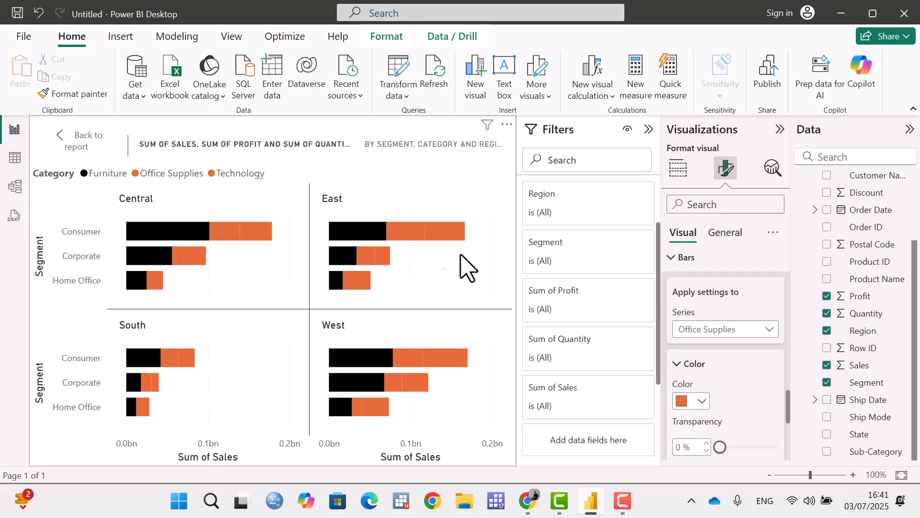
Apply the bars settings to the Technology series and color its bars dark yellow.
{"action": "left_click", "coordinate": [764, 334]}
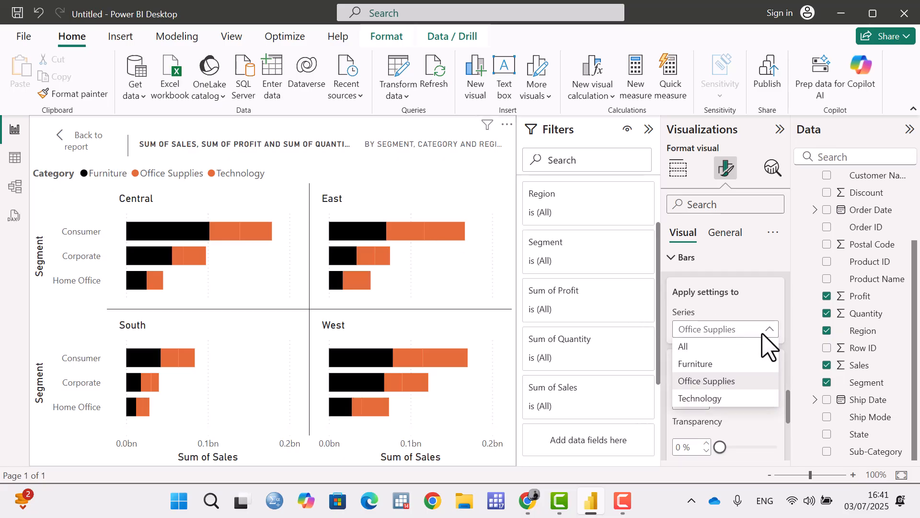
{"action": "left_click", "coordinate": [739, 398]}
{"action": "left_click", "coordinate": [703, 402]}
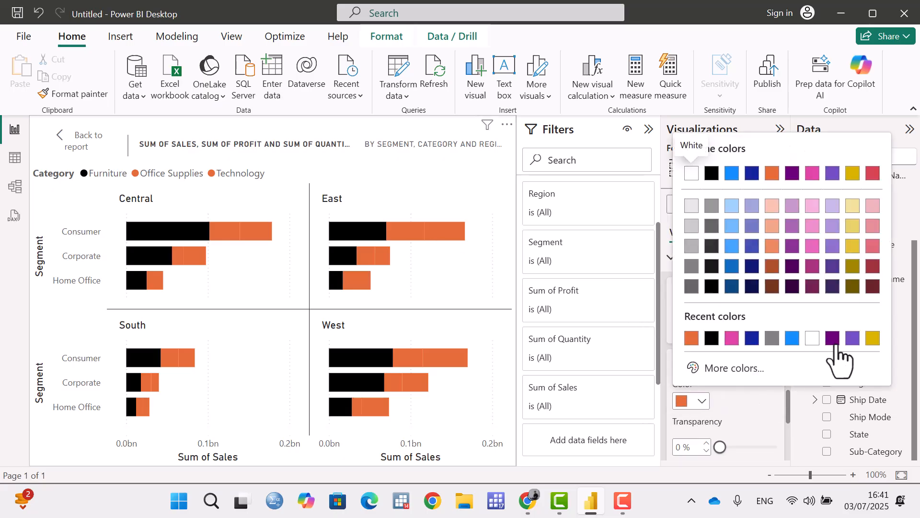
{"action": "left_click", "coordinate": [873, 338]}
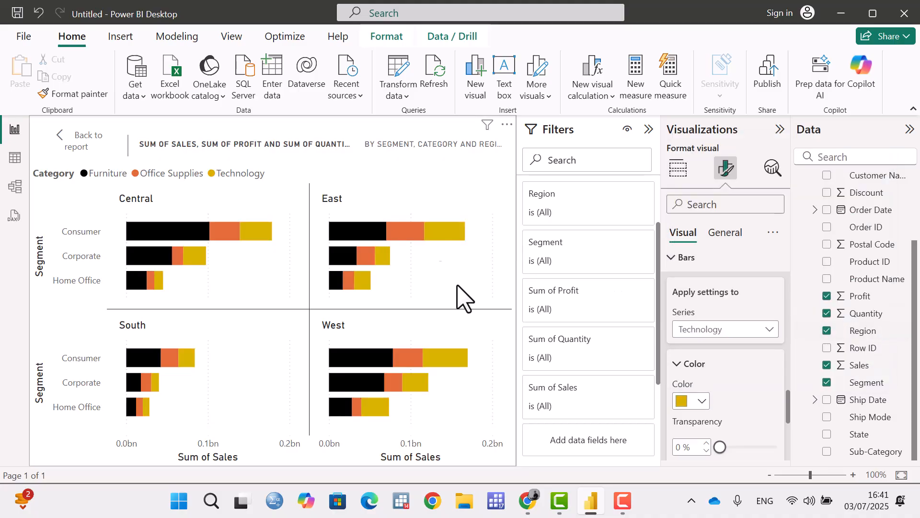
Raise the Technology bars' color transparency to 82% and collapse the color settings.
{"action": "scroll", "coordinate": [736, 390], "scroll_direction": "down", "scroll_amount": 3}
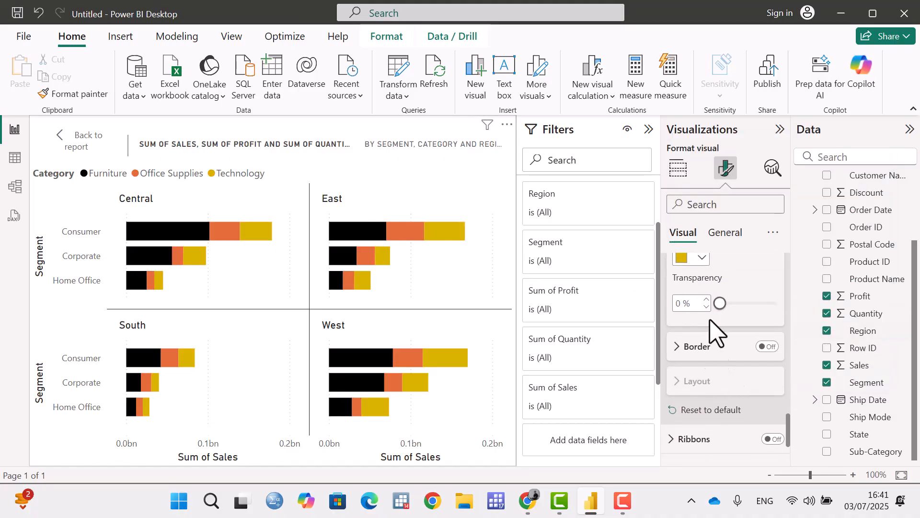
{"action": "left_click_drag", "start_coordinate": [725, 301], "coordinate": [768, 302]}
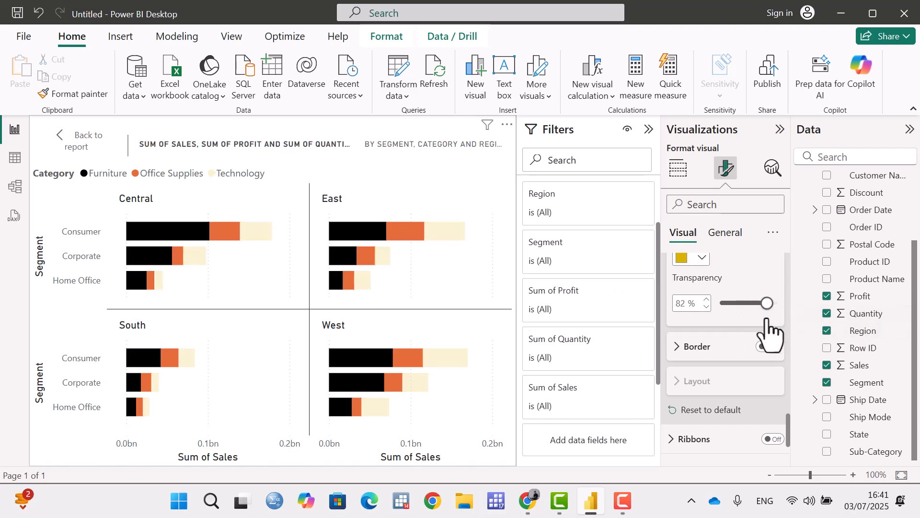
{"action": "scroll", "coordinate": [690, 330], "scroll_direction": "up", "scroll_amount": 5}
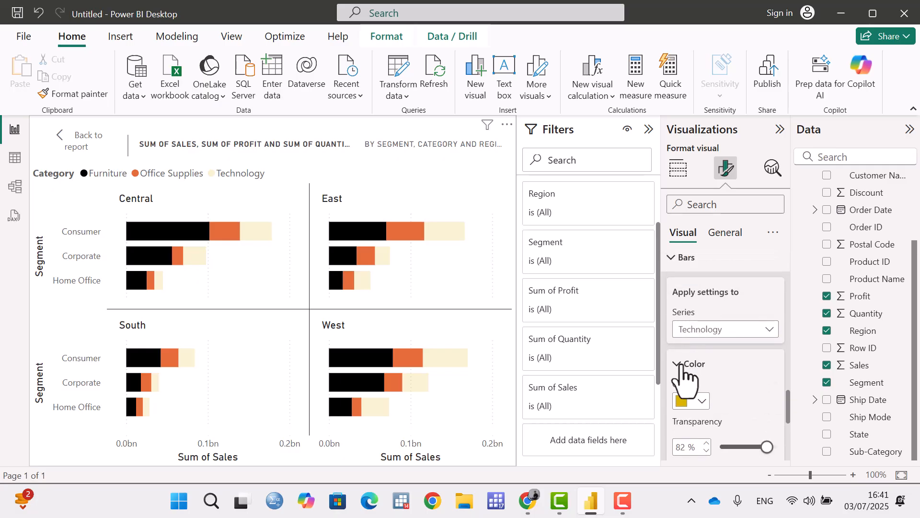
{"action": "left_click", "coordinate": [681, 366]}
Reset all bars formatting to the default and collapse the bars settings.
{"action": "scroll", "coordinate": [696, 343], "scroll_direction": "up", "scroll_amount": 2}
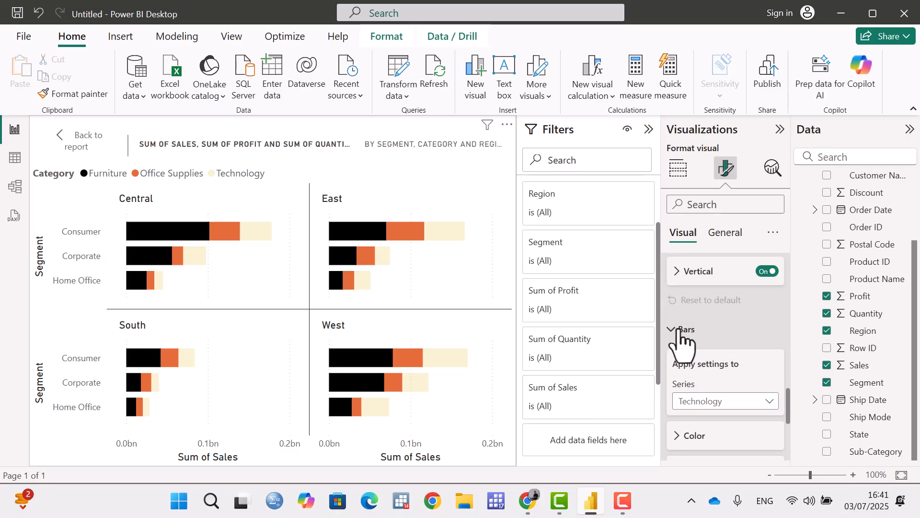
{"action": "left_click", "coordinate": [685, 331]}
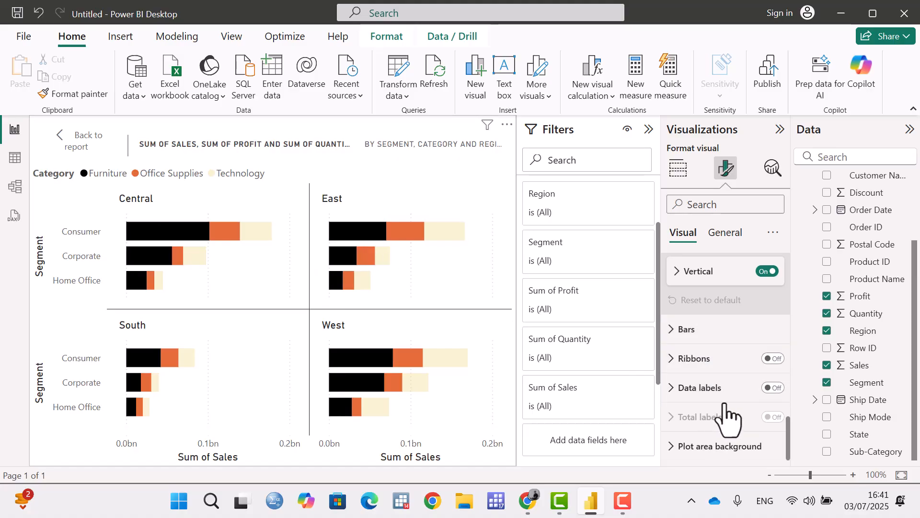
{"action": "left_click", "coordinate": [680, 330]}
{"action": "scroll", "coordinate": [700, 355], "scroll_direction": "down", "scroll_amount": 3}
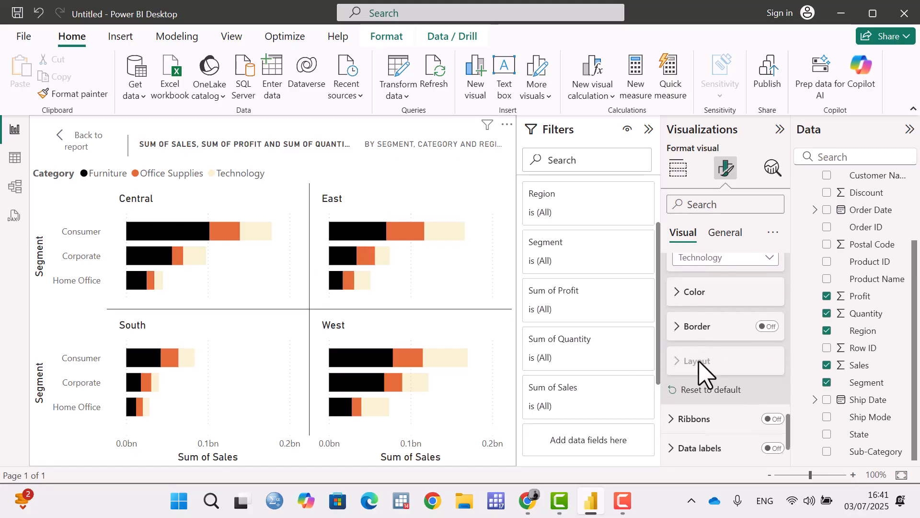
{"action": "left_click", "coordinate": [701, 392]}
{"action": "scroll", "coordinate": [690, 346], "scroll_direction": "up", "scroll_amount": 2}
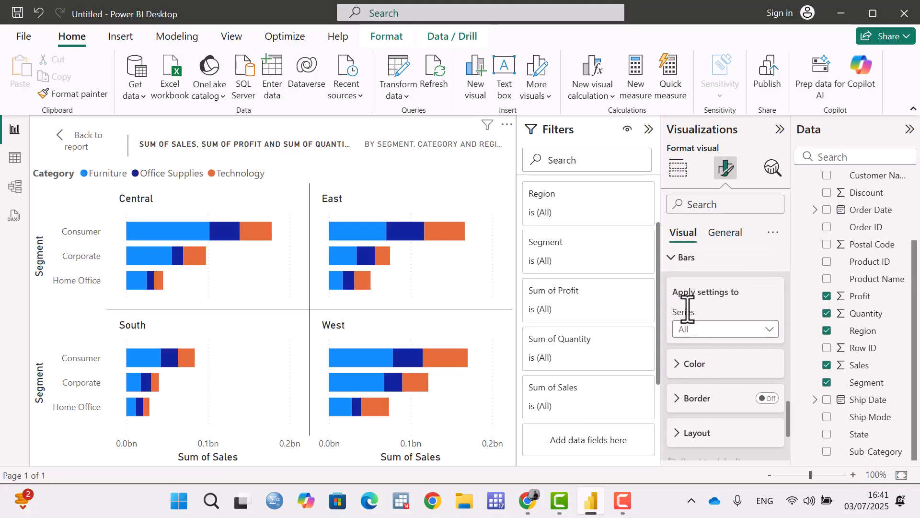
{"action": "left_click", "coordinate": [679, 258]}
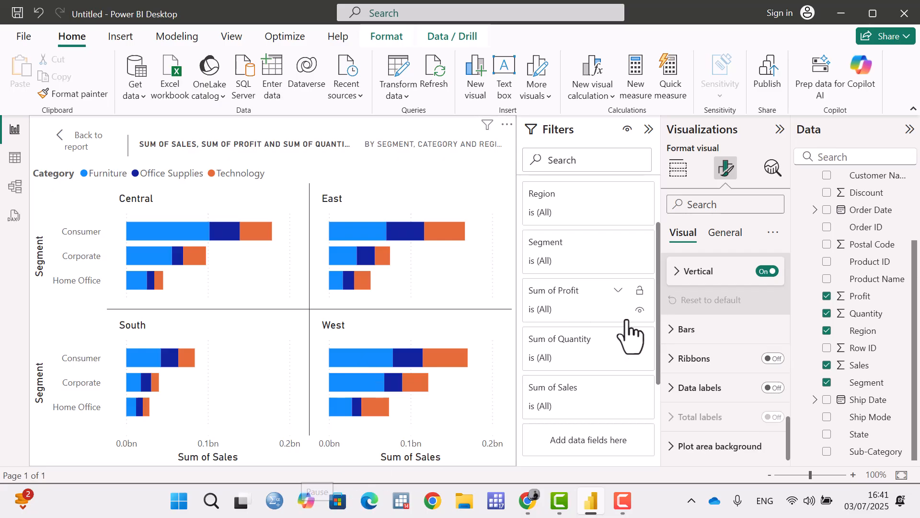
{"action": "left_click", "coordinate": [323, 503]}
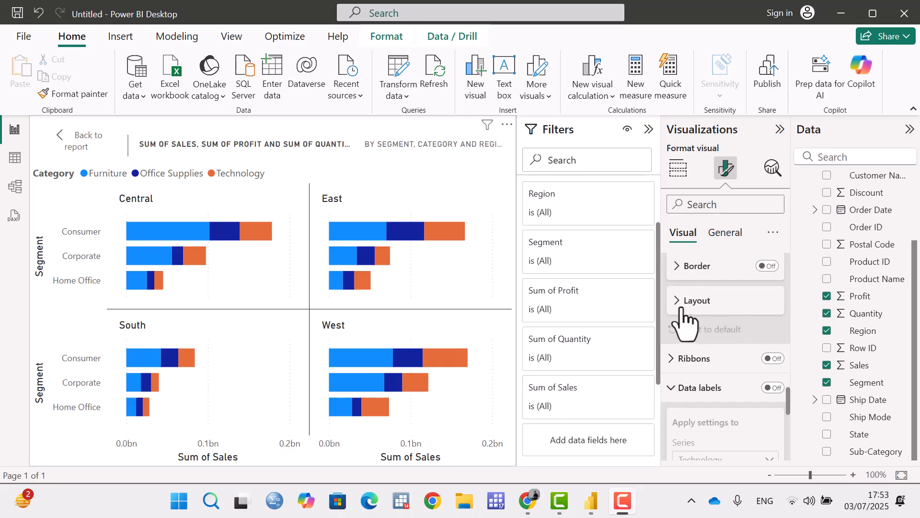
Open the bars' layout settings and try reversing the order of the stacked categories, then restore the original order.
{"action": "left_click", "coordinate": [681, 301]}
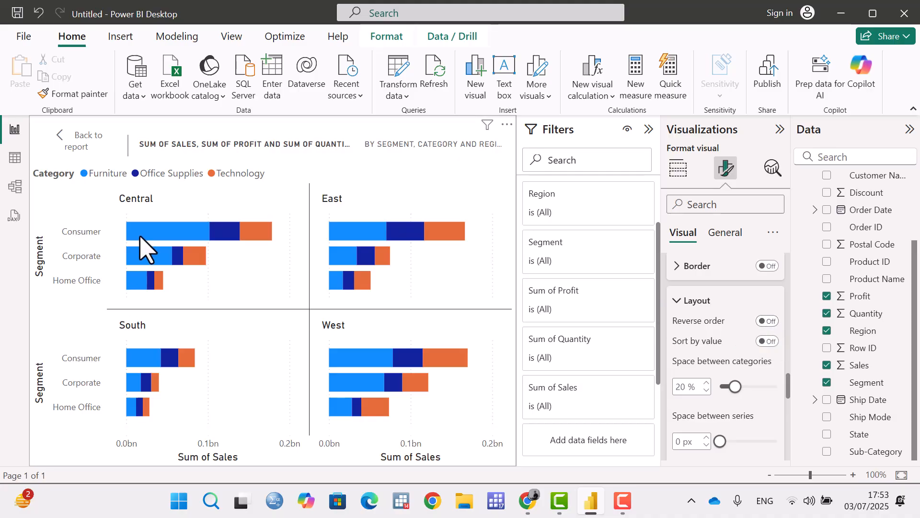
{"action": "mouse_move", "coordinate": [141, 236]}
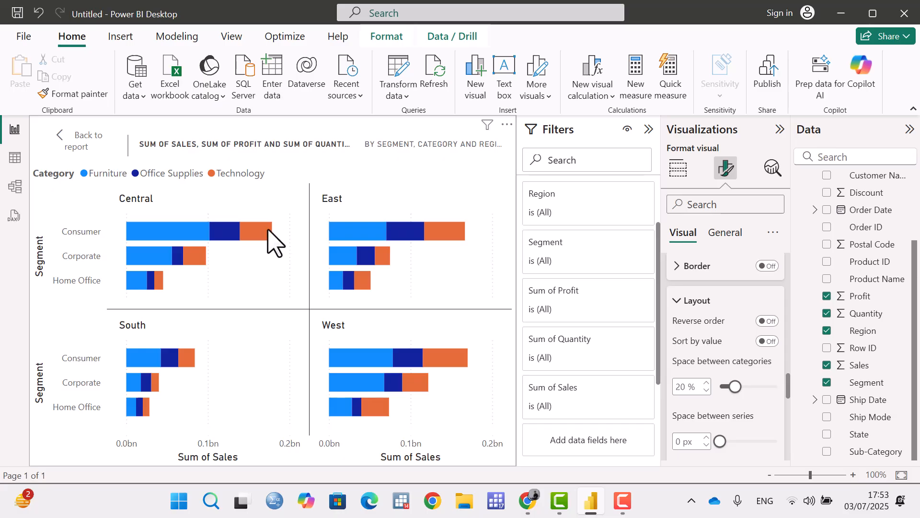
{"action": "left_click", "coordinate": [769, 321]}
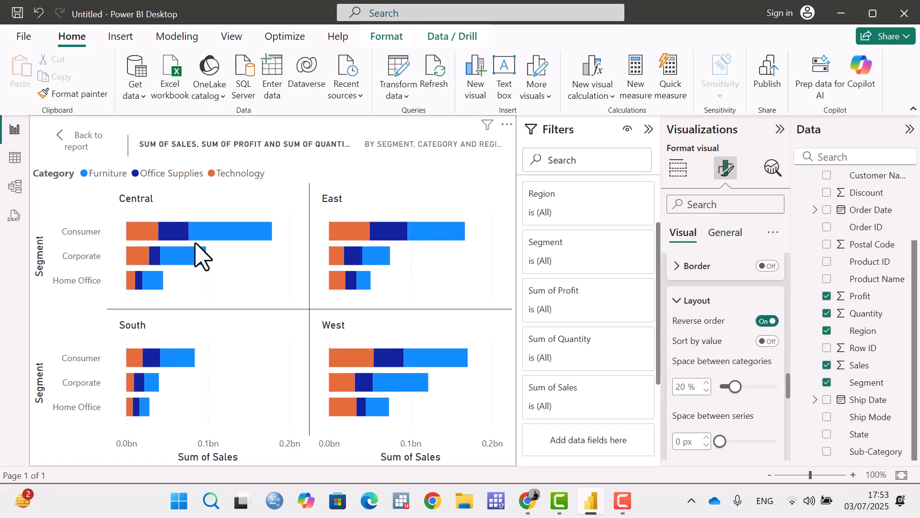
{"action": "mouse_move", "coordinate": [193, 249]}
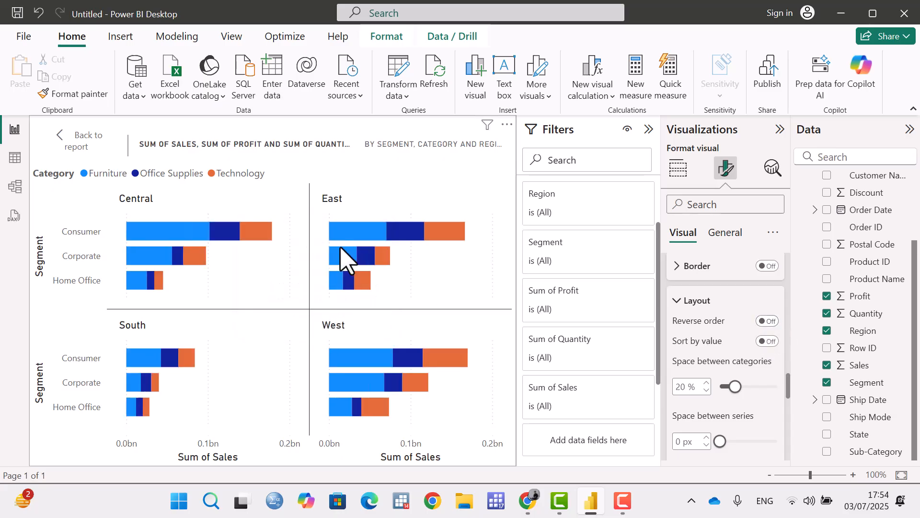
Try sorting the stacked segments within each bar by value, inspect the Central Consumer bar, and turn the sorting off again.
{"action": "left_click", "coordinate": [769, 341]}
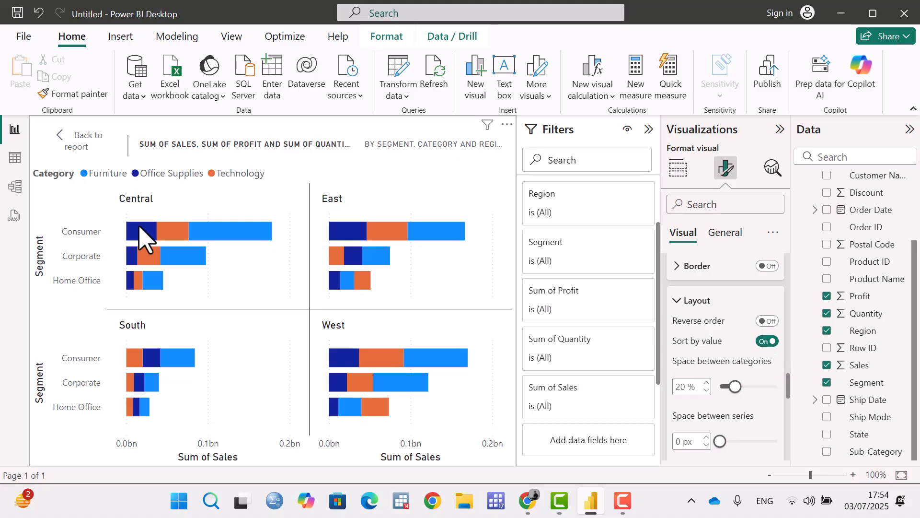
{"action": "mouse_move", "coordinate": [137, 230]}
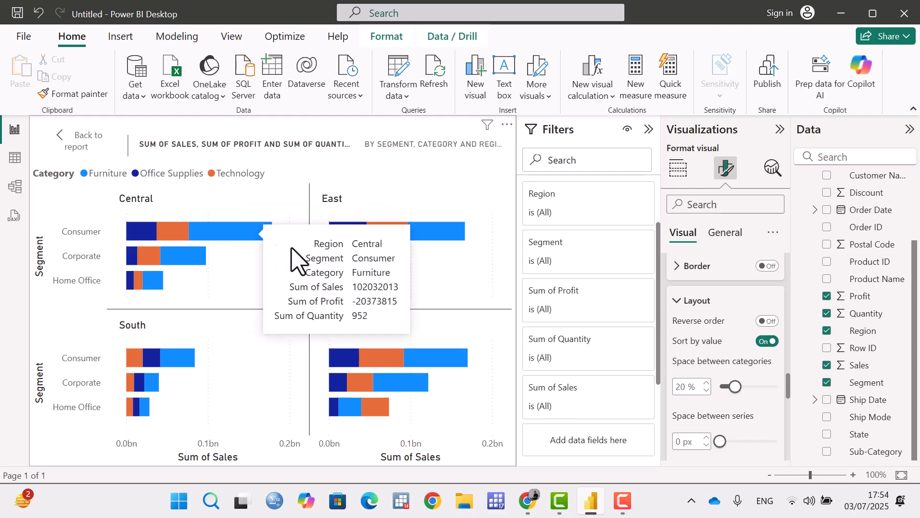
{"action": "left_click", "coordinate": [768, 341]}
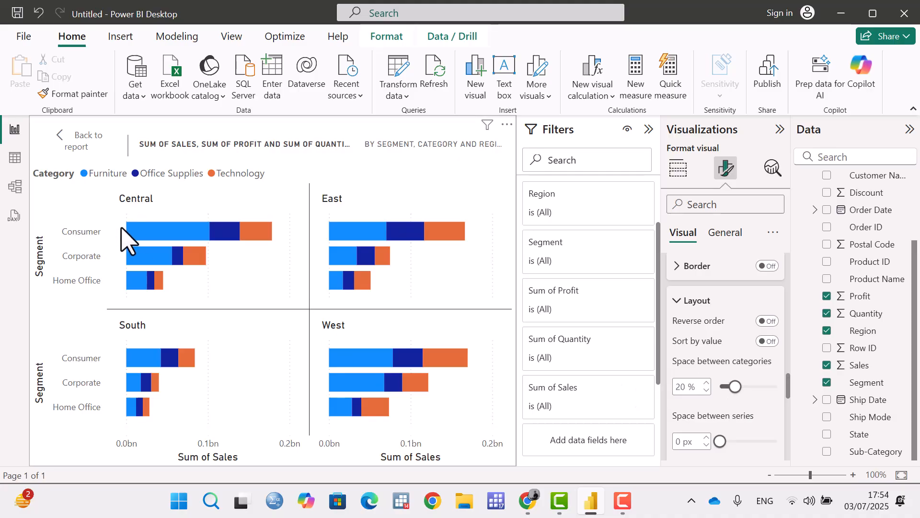
Try a 49% space between the bar categories, and settle on 13%.
{"action": "left_click_drag", "start_coordinate": [735, 386], "coordinate": [757, 386]}
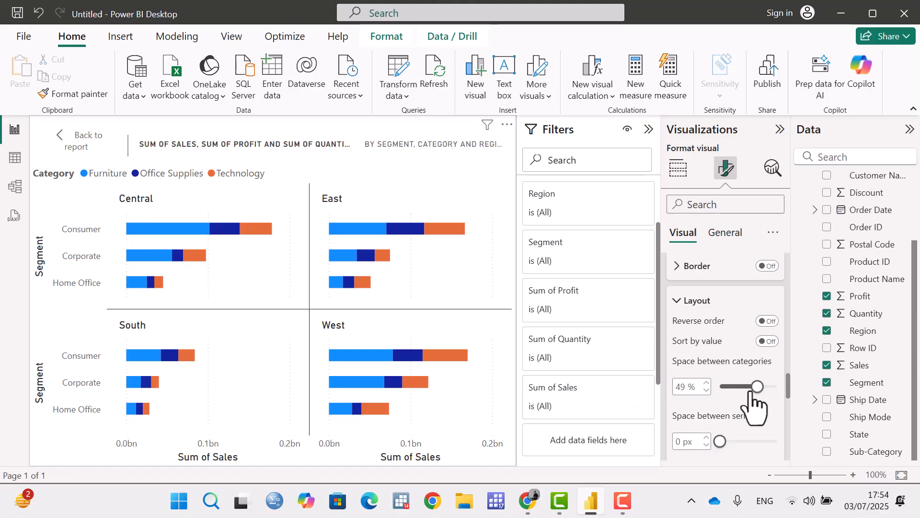
{"action": "left_click_drag", "start_coordinate": [756, 386], "coordinate": [730, 386]}
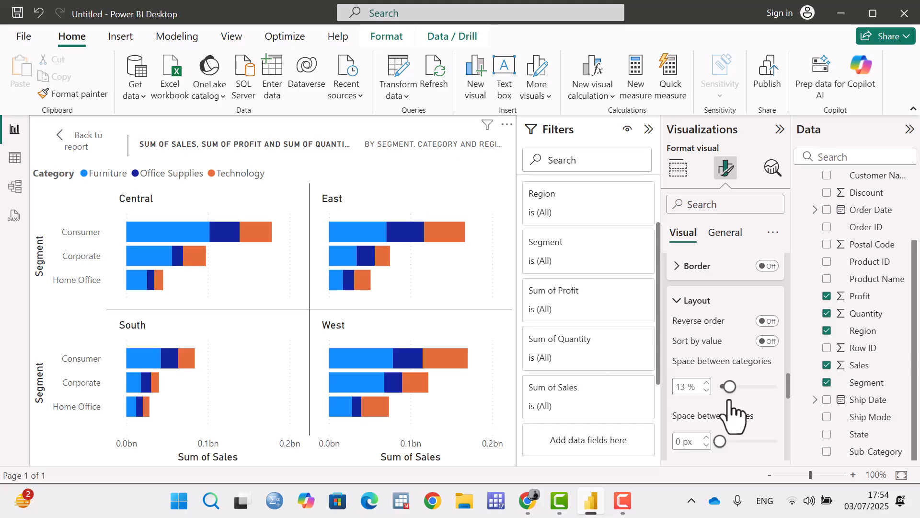
Try a 2 px space between the stacked series and return it to 0 px.
{"action": "scroll", "coordinate": [729, 399], "scroll_direction": "down", "scroll_amount": 2}
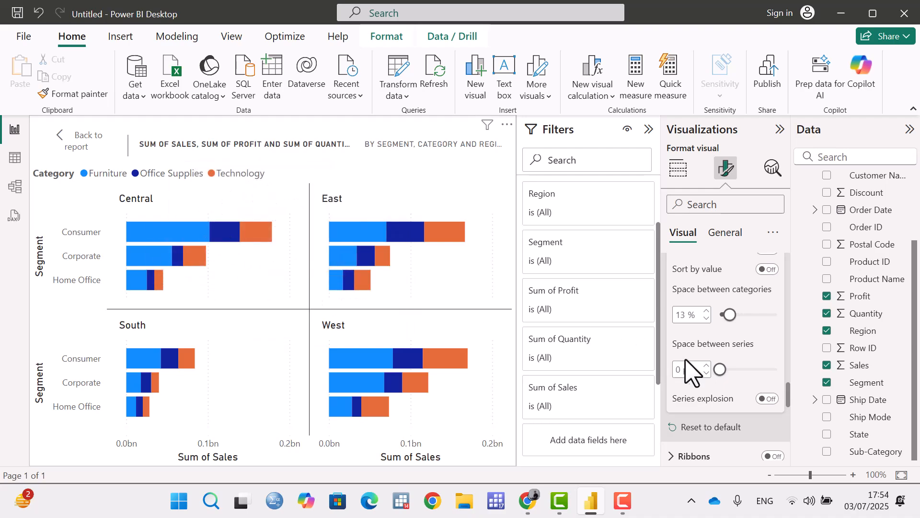
{"action": "left_click_drag", "start_coordinate": [720, 369], "coordinate": [743, 370]}
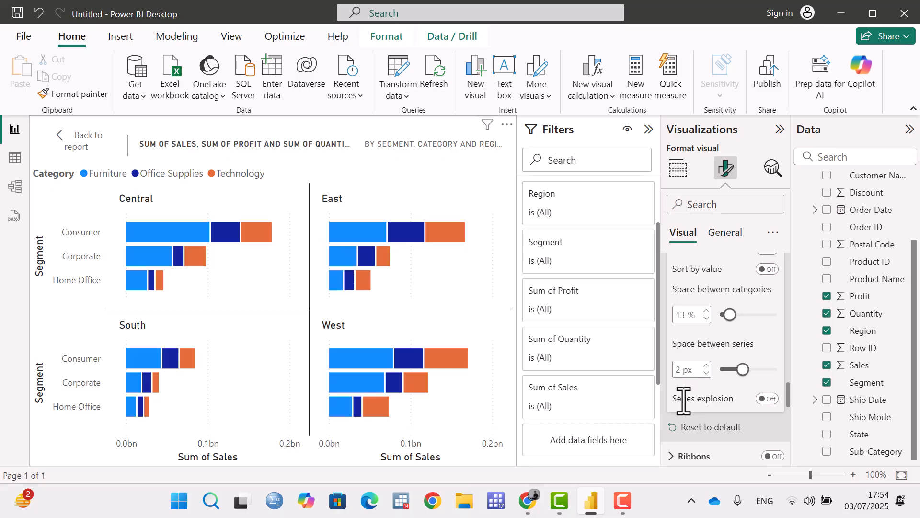
{"action": "left_click_drag", "start_coordinate": [742, 370], "coordinate": [720, 379]}
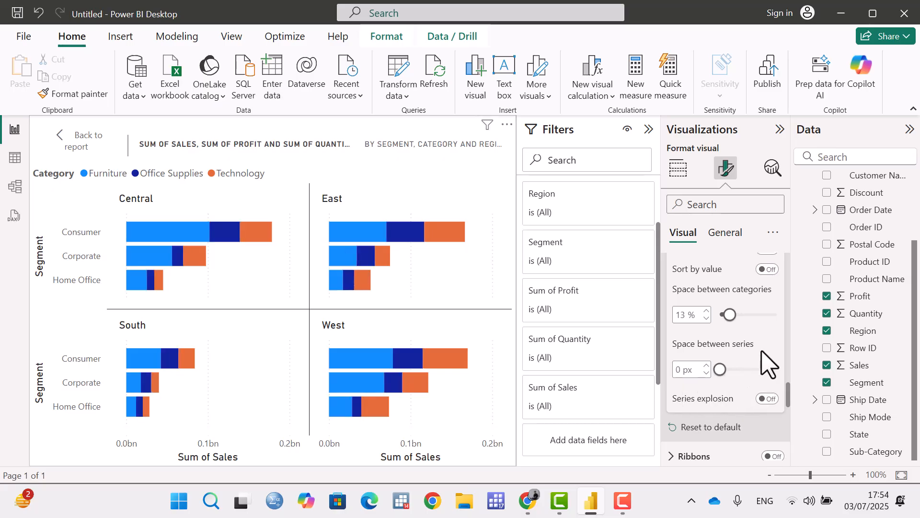
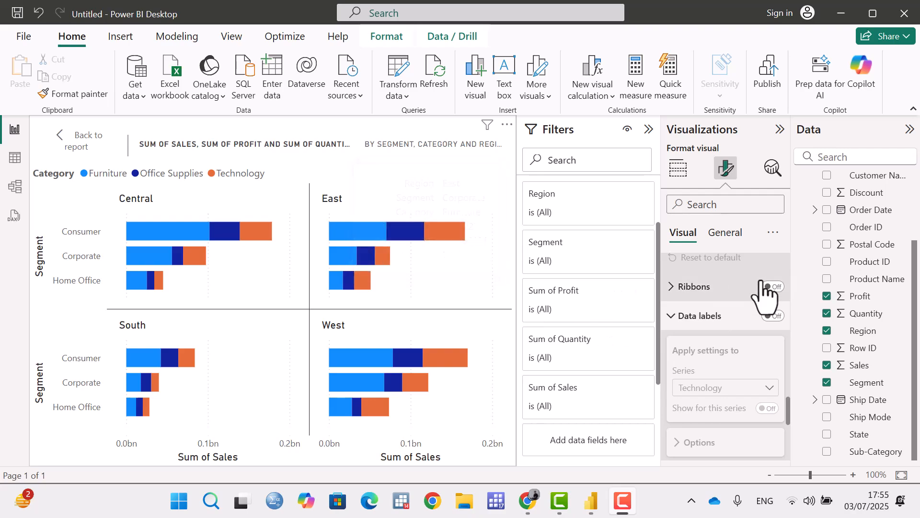
Turn on the data labels, try hiding and reshowing them for the Technology series, and apply the label settings to all series.
{"action": "left_click", "coordinate": [773, 316]}
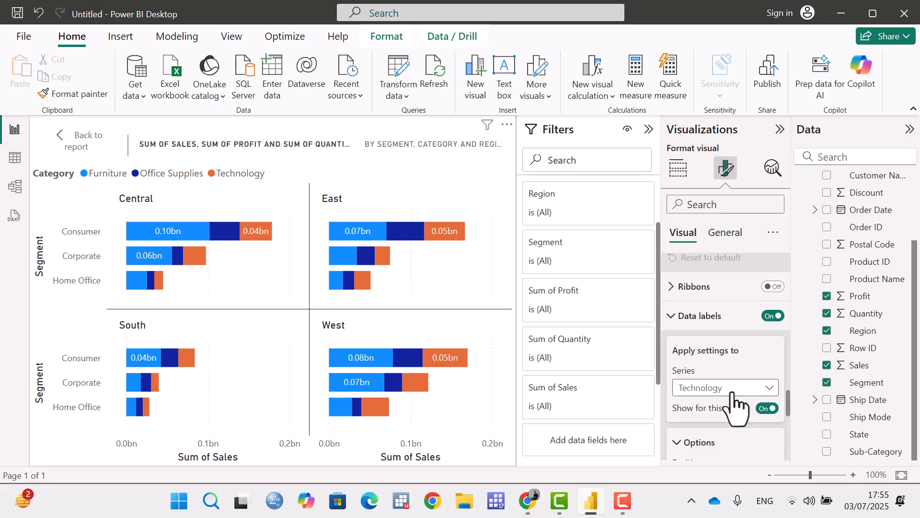
{"action": "left_click", "coordinate": [764, 408]}
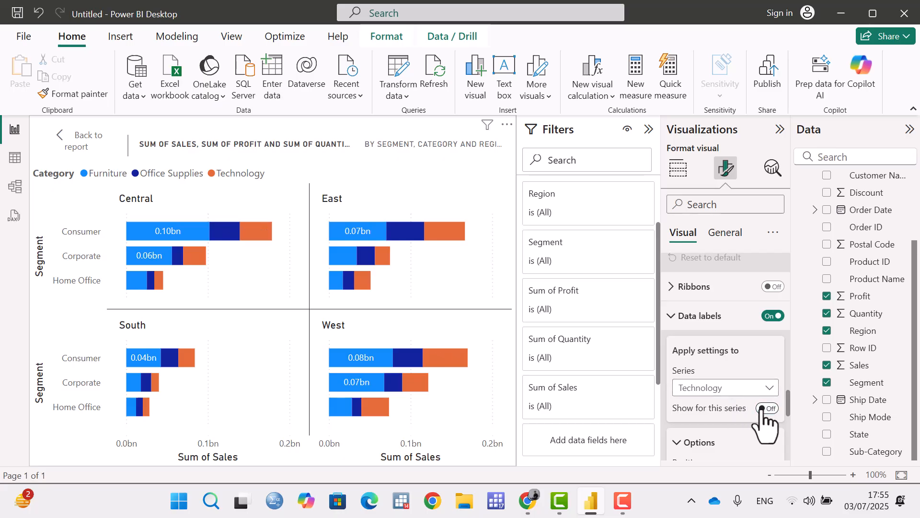
{"action": "left_click", "coordinate": [771, 408]}
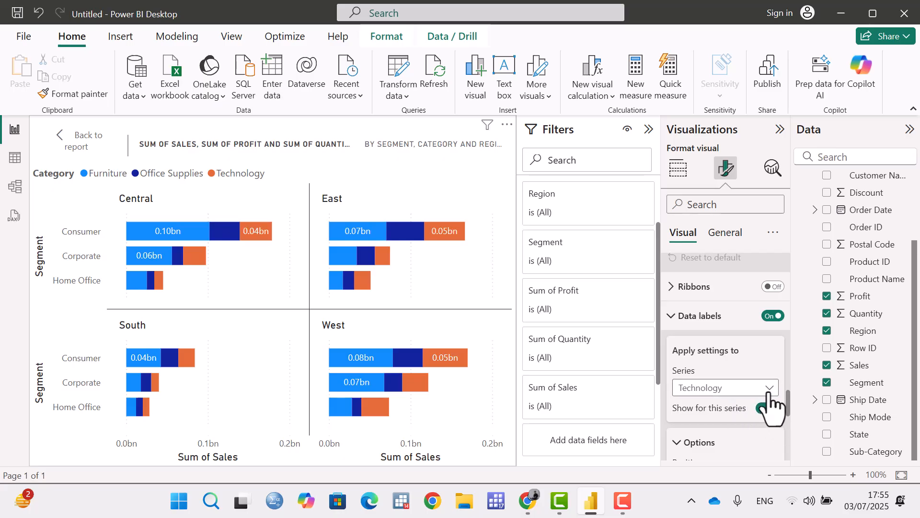
{"action": "left_click", "coordinate": [765, 389]}
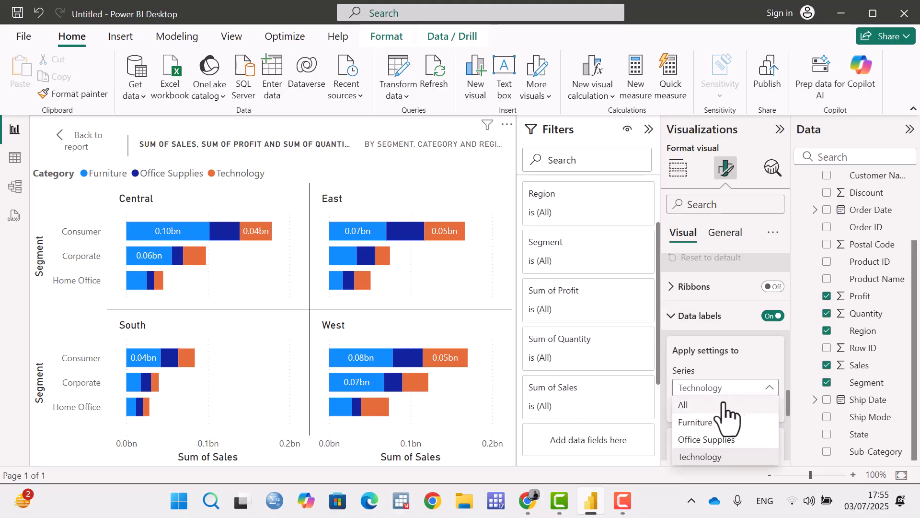
{"action": "left_click", "coordinate": [698, 406]}
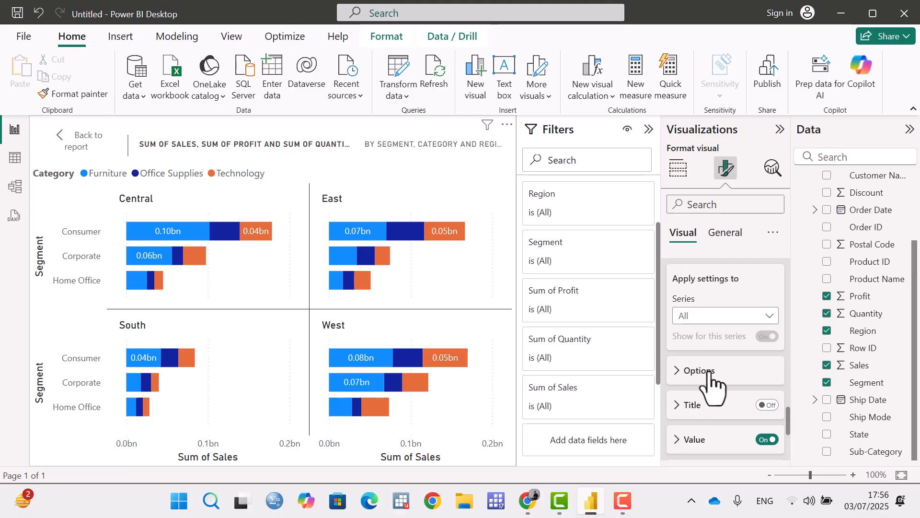
Hide the data labels of the Furniture series and show those of the Office Supplies series.
{"action": "left_click", "coordinate": [720, 319]}
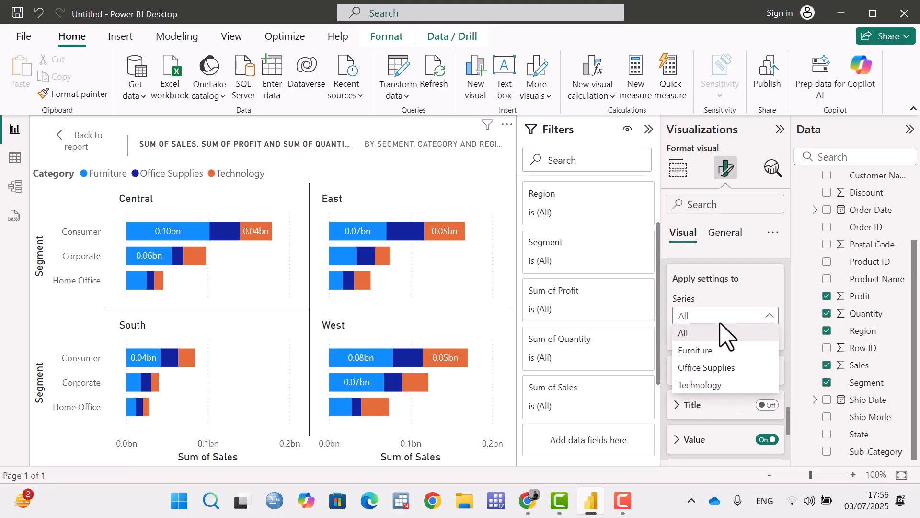
{"action": "left_click", "coordinate": [705, 351]}
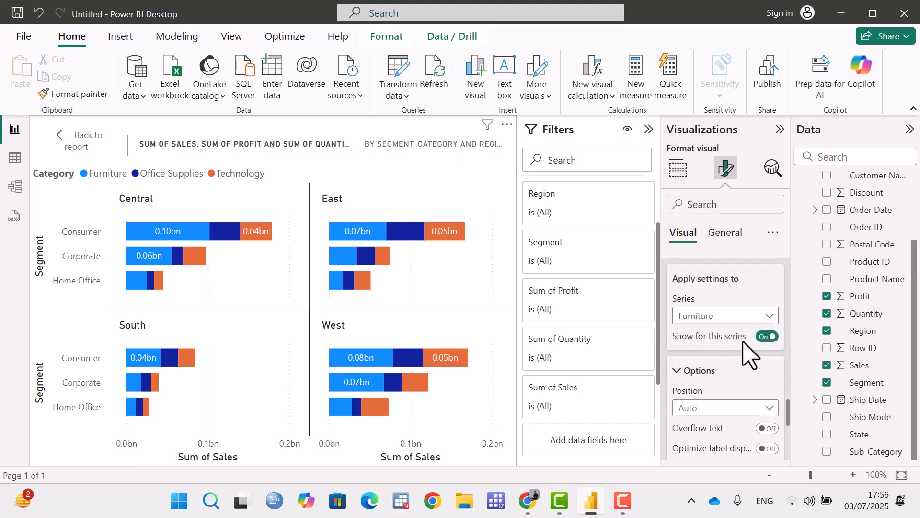
{"action": "left_click", "coordinate": [765, 336]}
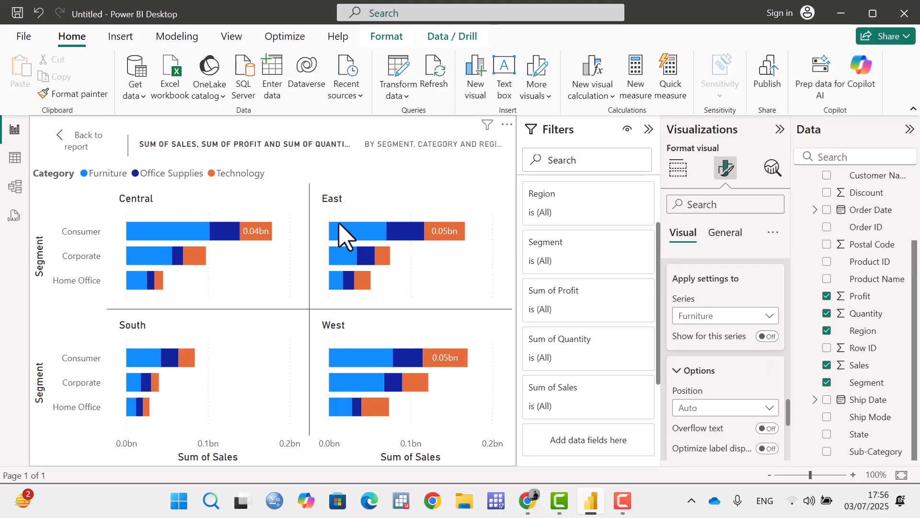
{"action": "left_click", "coordinate": [720, 316]}
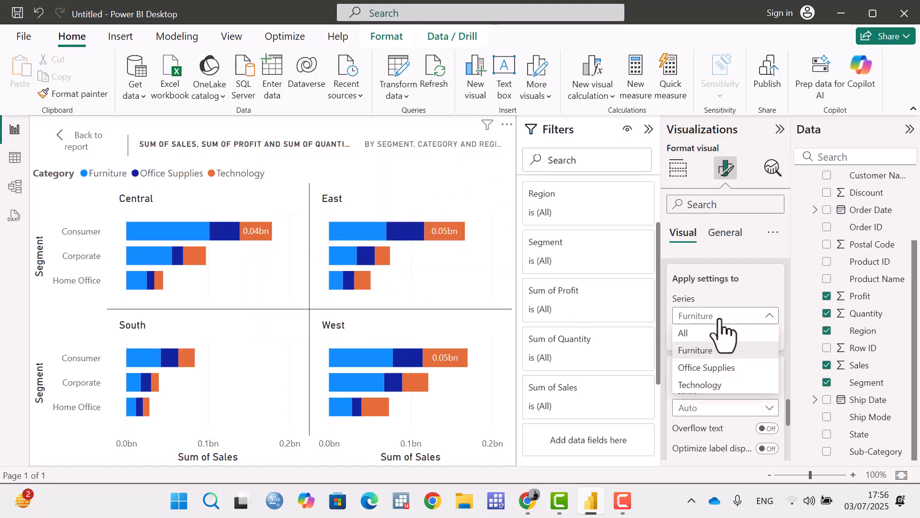
{"action": "left_click", "coordinate": [722, 369]}
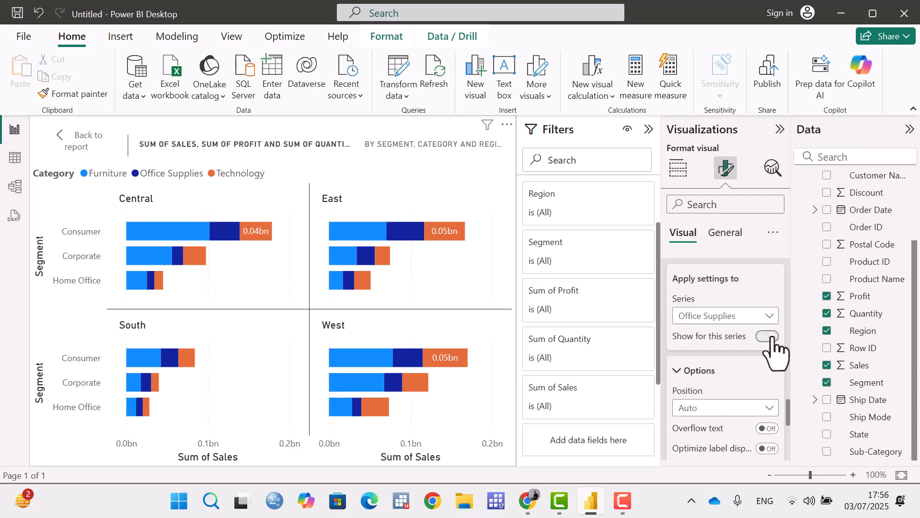
Select the Technology label series, return to Furniture, and try showing its data labels before hiding them again.
{"action": "left_click", "coordinate": [750, 315]}
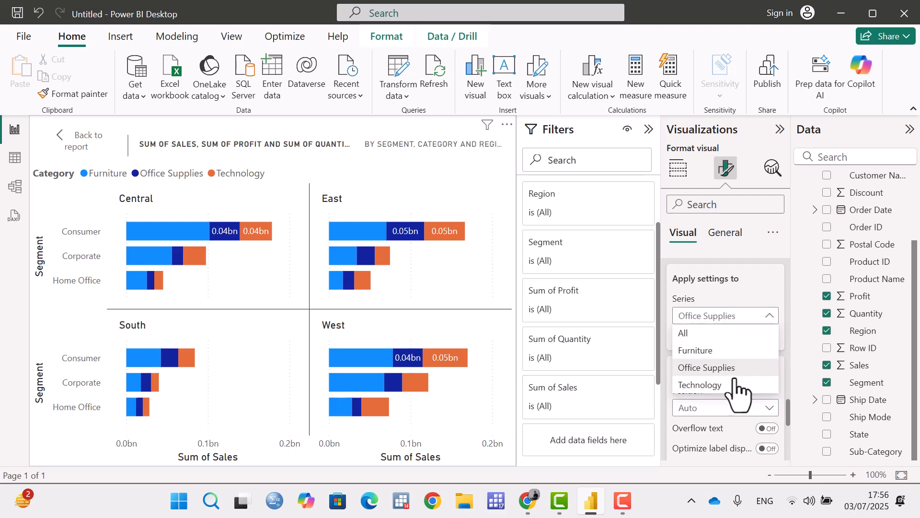
{"action": "left_click", "coordinate": [732, 385]}
{"action": "left_click", "coordinate": [763, 316]}
{"action": "left_click", "coordinate": [733, 350]}
{"action": "left_click", "coordinate": [768, 336]}
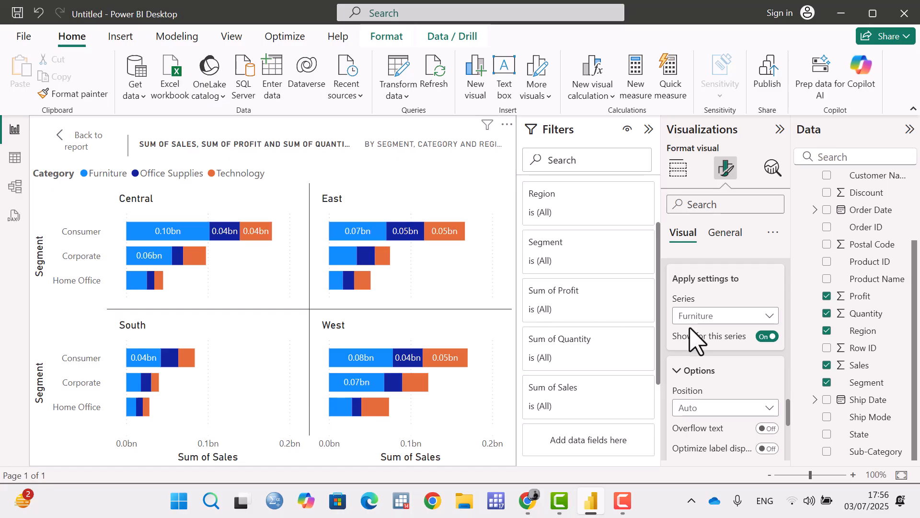
{"action": "left_click", "coordinate": [767, 336]}
Hide the data labels of the Office Supplies series.
{"action": "left_click", "coordinate": [769, 316]}
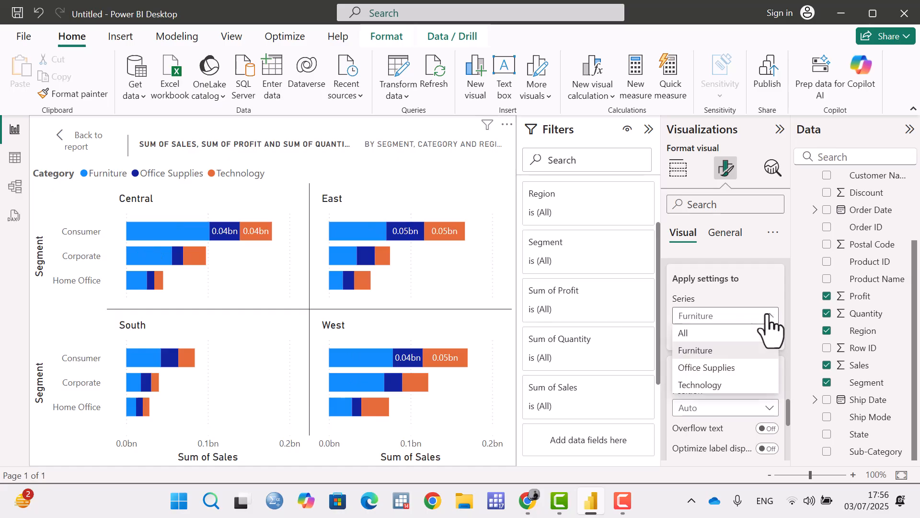
{"action": "left_click", "coordinate": [733, 369]}
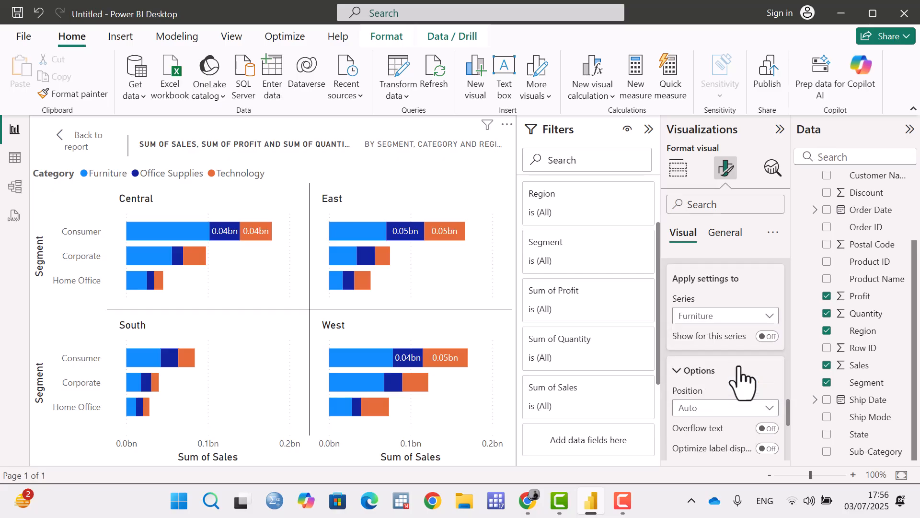
{"action": "left_click", "coordinate": [766, 336]}
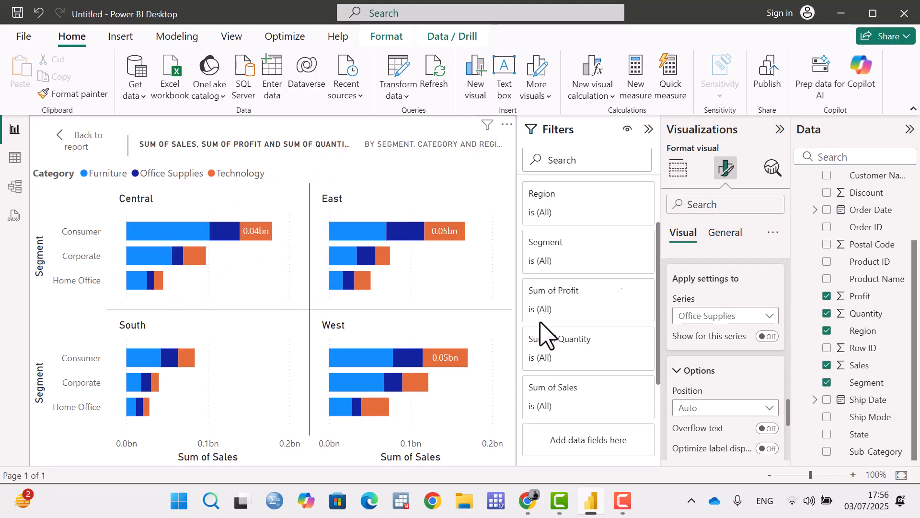
Try the Inside end position for the data labels, change it to Inside base, and turn on overflow text.
{"action": "scroll", "coordinate": [703, 329], "scroll_direction": "down", "scroll_amount": 2}
{"action": "scroll", "coordinate": [726, 316], "scroll_direction": "up", "scroll_amount": 2}
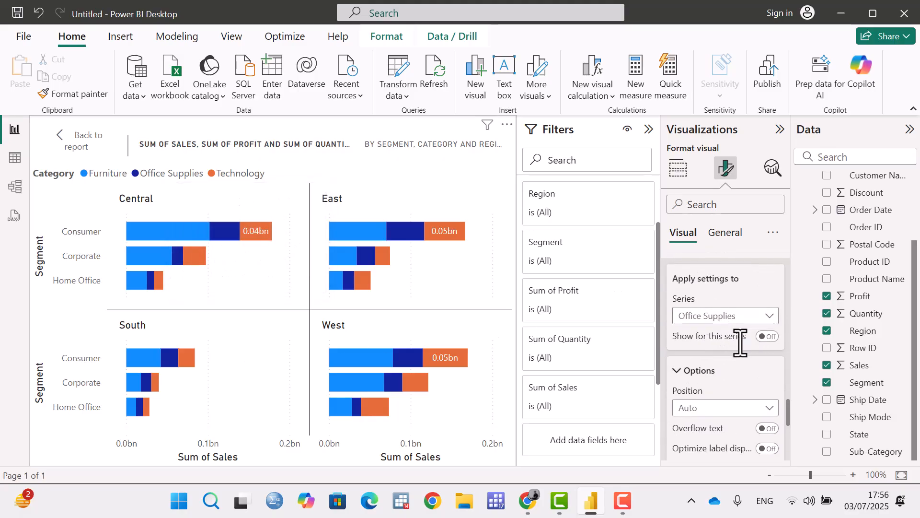
{"action": "scroll", "coordinate": [740, 343], "scroll_direction": "down", "scroll_amount": 2}
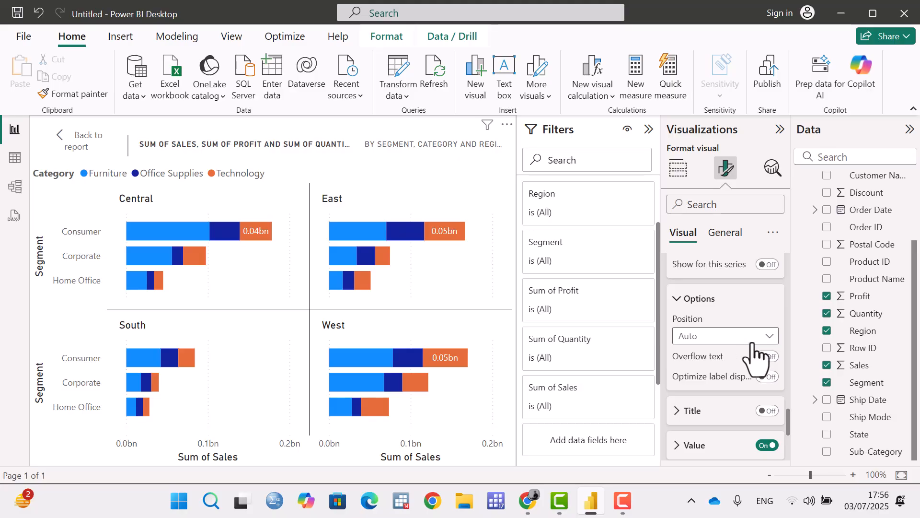
{"action": "left_click", "coordinate": [730, 340]}
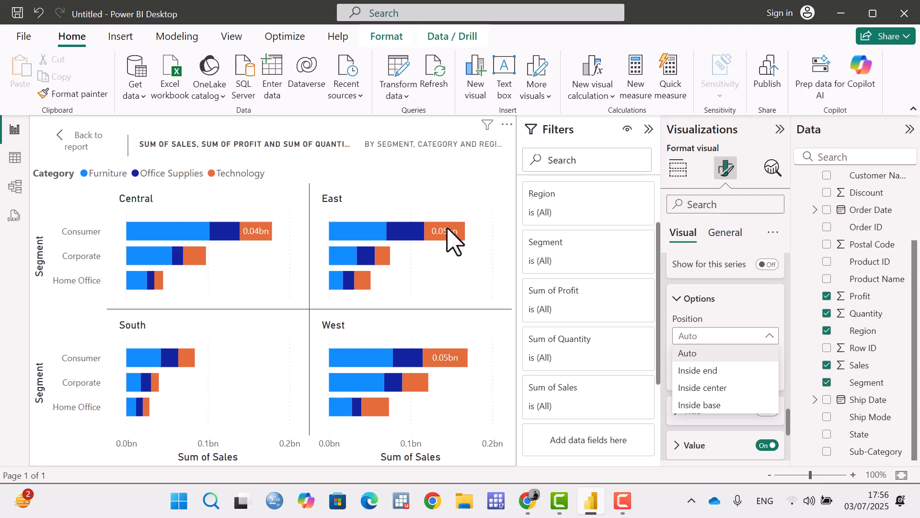
{"action": "left_click", "coordinate": [703, 375]}
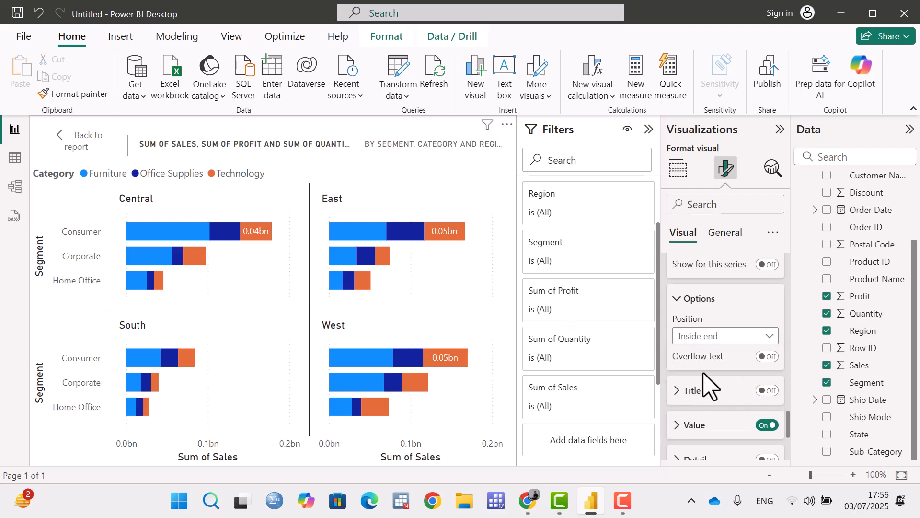
{"action": "left_click", "coordinate": [765, 339]}
{"action": "left_click", "coordinate": [741, 406]}
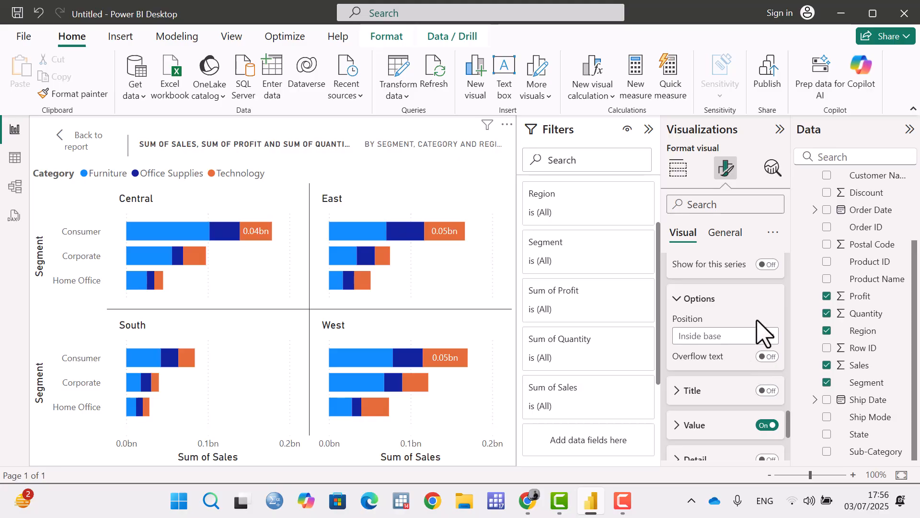
{"action": "left_click", "coordinate": [772, 359]}
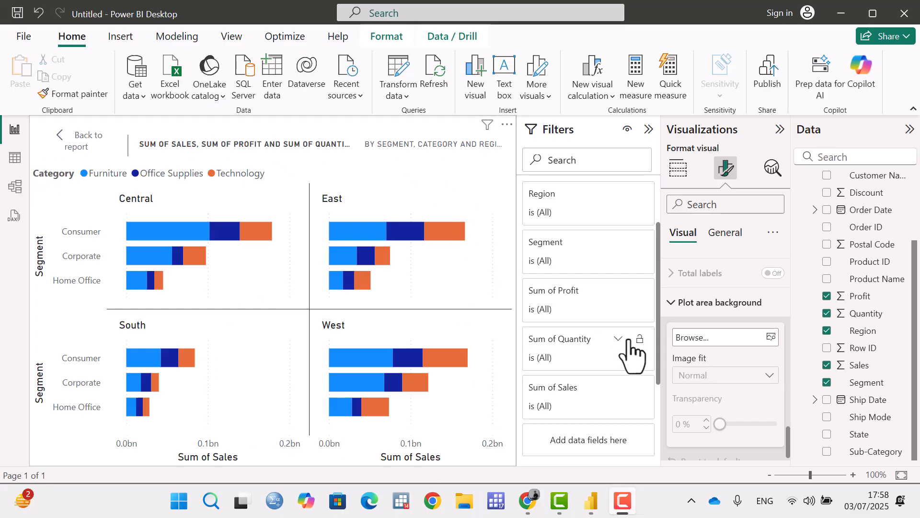
Browse for a plot area background image, cancel without choosing a file, and collapse the plot area background settings.
{"action": "left_click", "coordinate": [770, 337]}
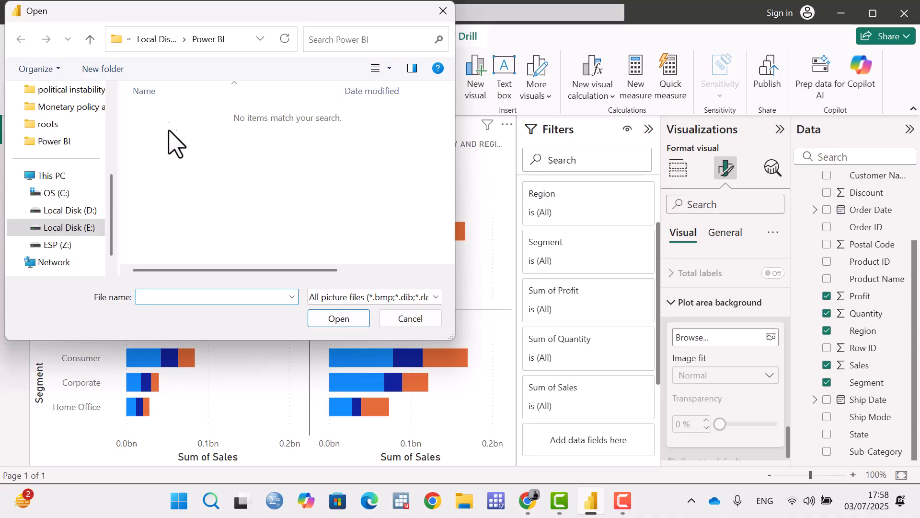
{"action": "left_click", "coordinate": [412, 320]}
{"action": "scroll", "coordinate": [714, 380], "scroll_direction": "down", "scroll_amount": 1}
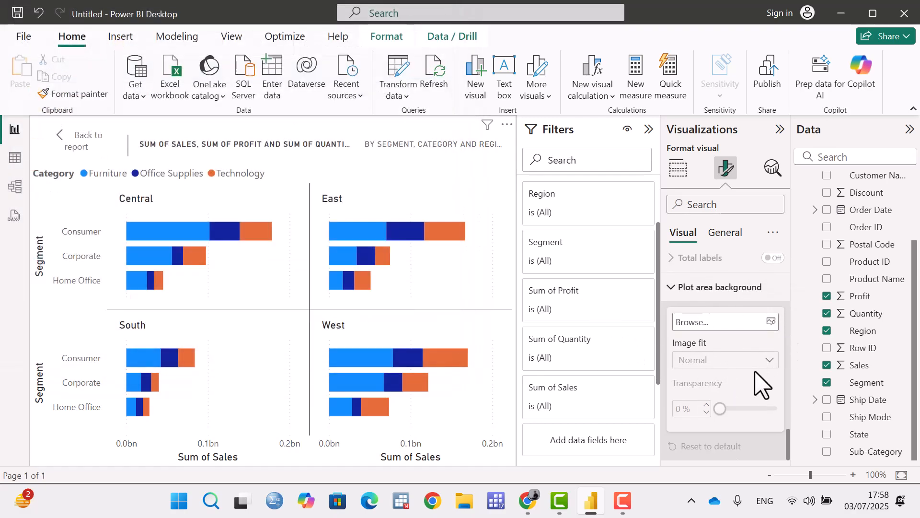
{"action": "scroll", "coordinate": [760, 391], "scroll_direction": "up", "scroll_amount": 3}
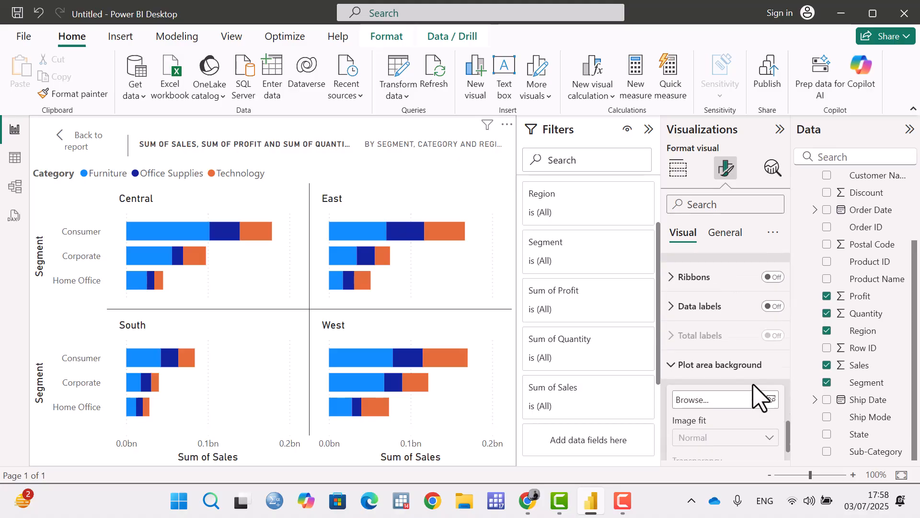
{"action": "left_click", "coordinate": [671, 431]}
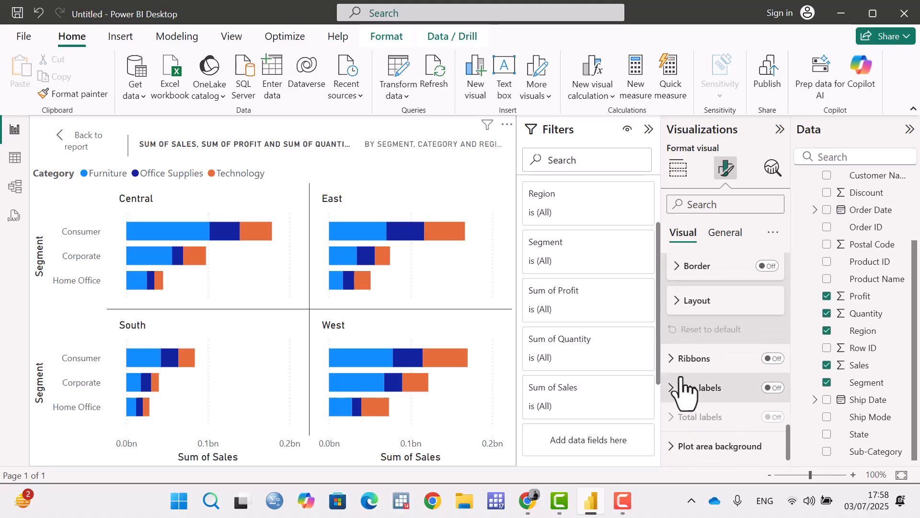
Switch to the chart's general formatting, return from focus mode to the report page, and expand the chart's properties.
{"action": "scroll", "coordinate": [716, 405], "scroll_direction": "up", "scroll_amount": 8}
{"action": "scroll", "coordinate": [705, 360], "scroll_direction": "up", "scroll_amount": 5}
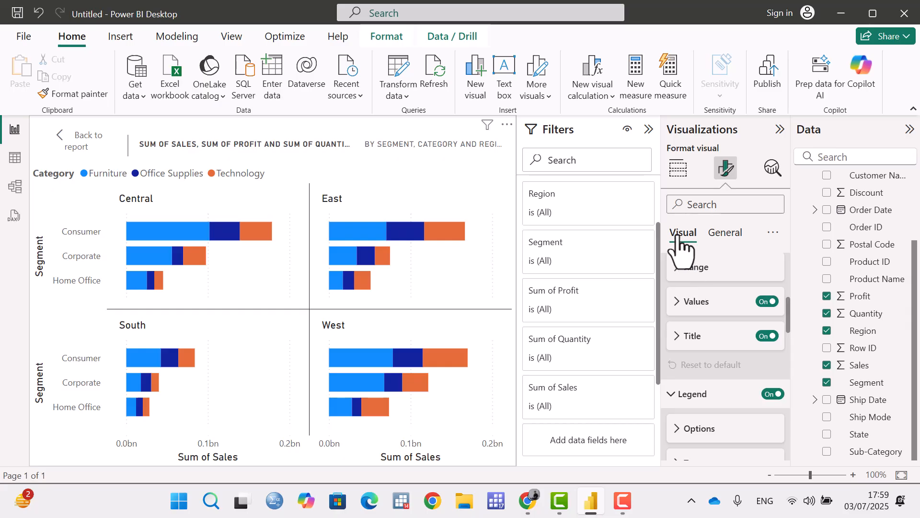
{"action": "left_click", "coordinate": [733, 234]}
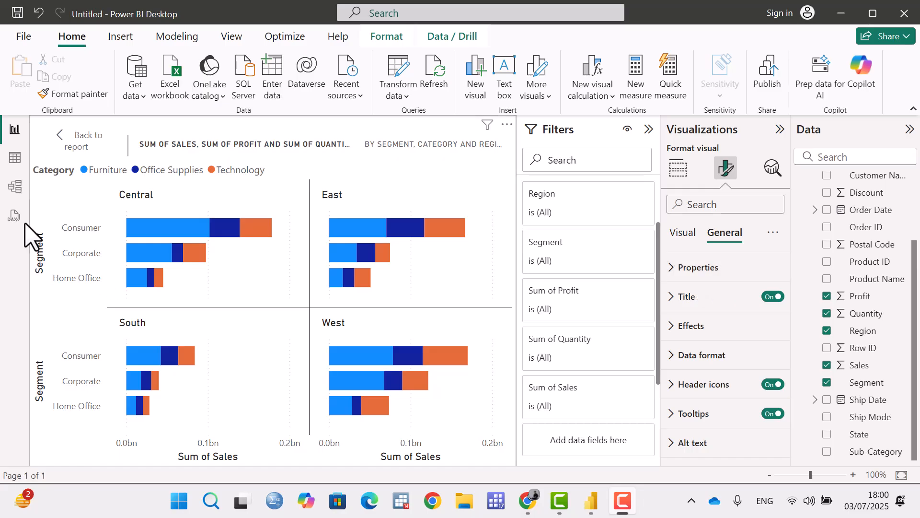
{"action": "left_click", "coordinate": [71, 148]}
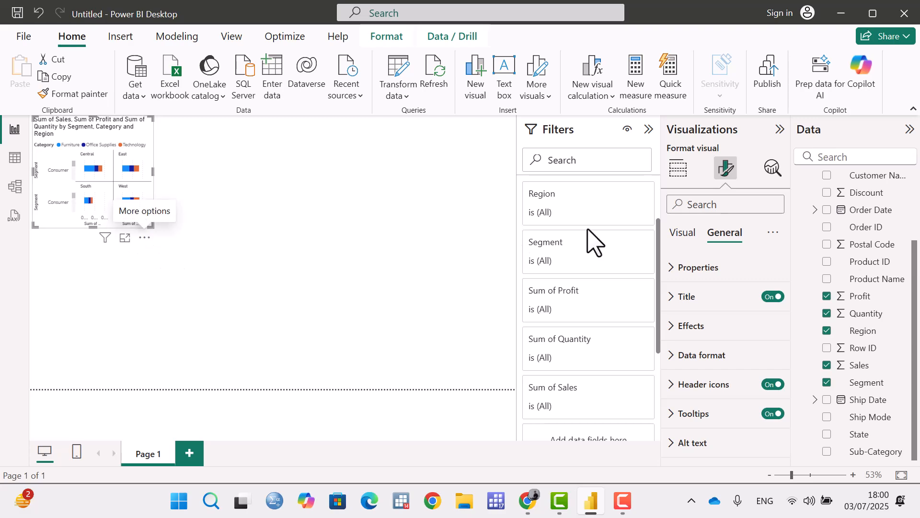
{"action": "left_click", "coordinate": [673, 281]}
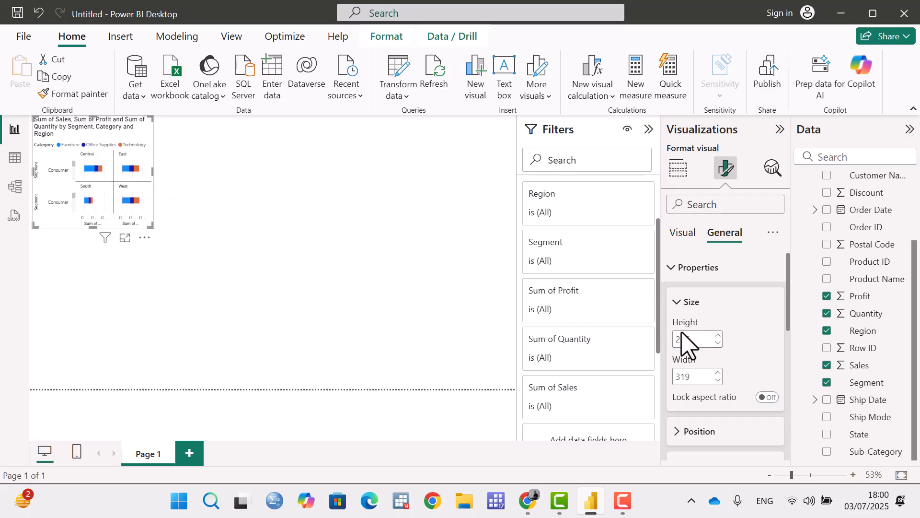
Set the chart's height to 300 and its width to 313 in the size properties.
{"action": "scroll", "coordinate": [713, 324], "scroll_direction": "down", "scroll_amount": 3}
{"action": "scroll", "coordinate": [713, 318], "scroll_direction": "up", "scroll_amount": 3}
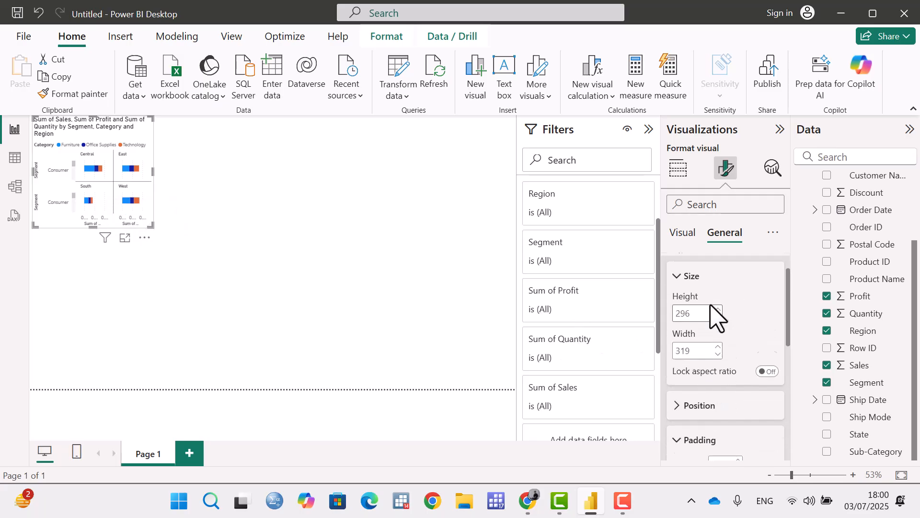
{"action": "left_click", "coordinate": [719, 335]}
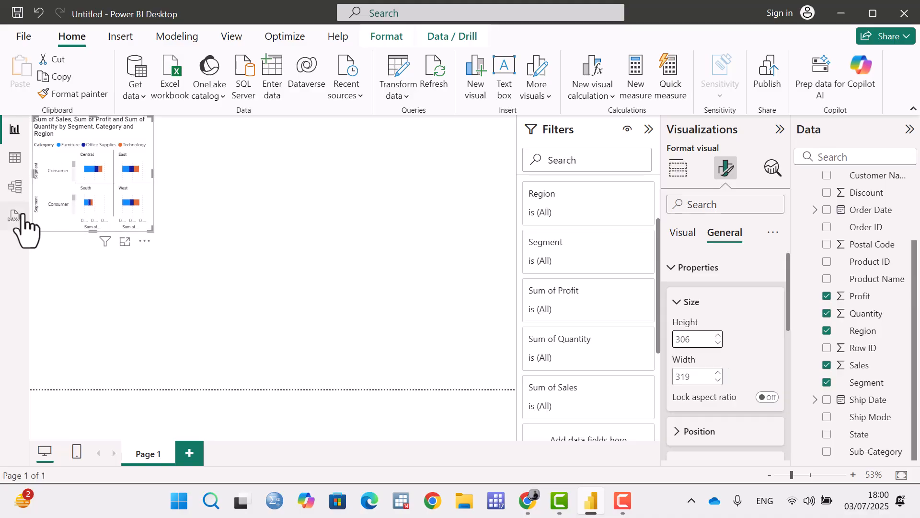
{"action": "left_click", "coordinate": [718, 342]}
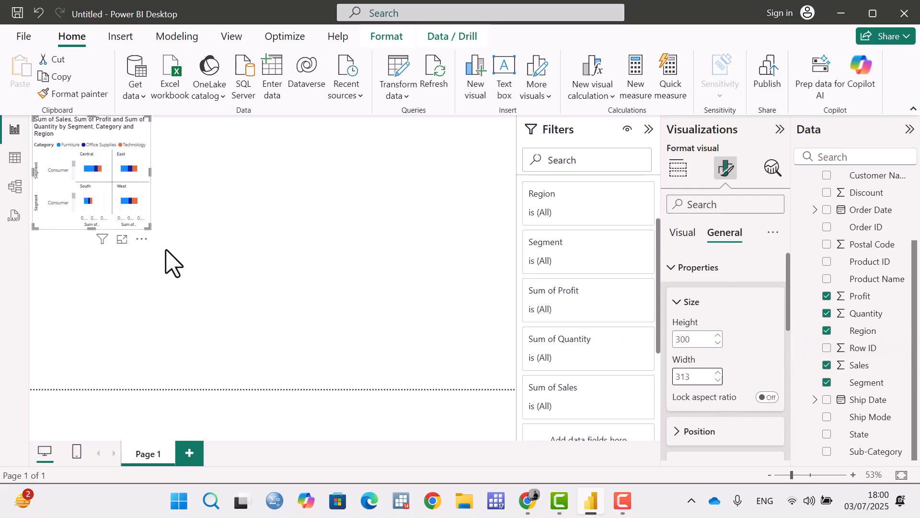
Resize the chart on the report page by its edges and corners to about 483 wide and 413 high.
{"action": "left_click_drag", "start_coordinate": [150, 228], "coordinate": [187, 271]}
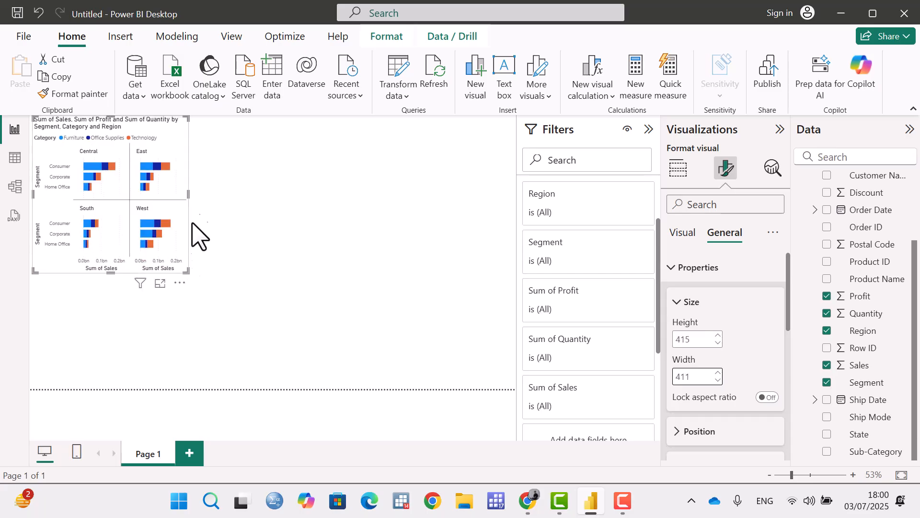
{"action": "left_click_drag", "start_coordinate": [189, 197], "coordinate": [323, 207]}
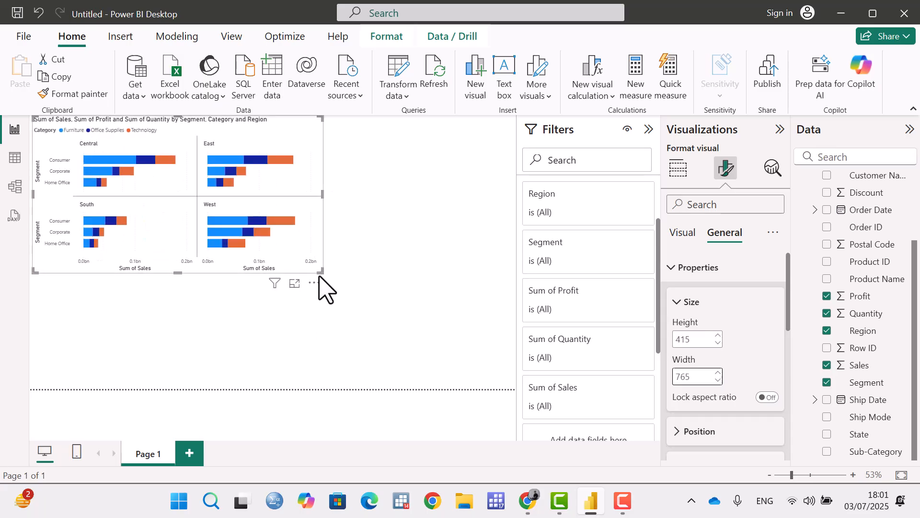
{"action": "left_click_drag", "start_coordinate": [322, 271], "coordinate": [264, 271]}
{"action": "left_click_drag", "start_coordinate": [219, 194], "coordinate": [216, 195]}
{"action": "scroll", "coordinate": [695, 310], "scroll_direction": "down", "scroll_amount": 1}
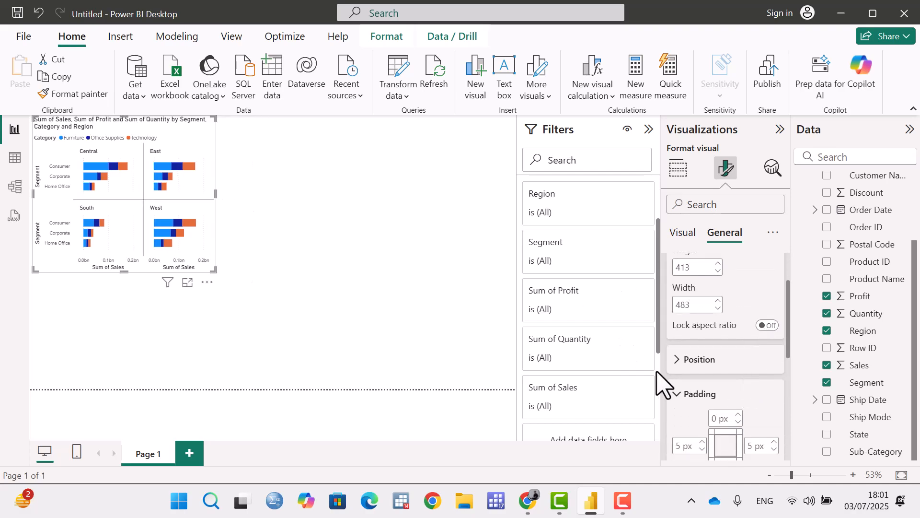
Expand the chart's position settings and shrink the chart on the page by its right and bottom edges.
{"action": "left_click", "coordinate": [677, 362]}
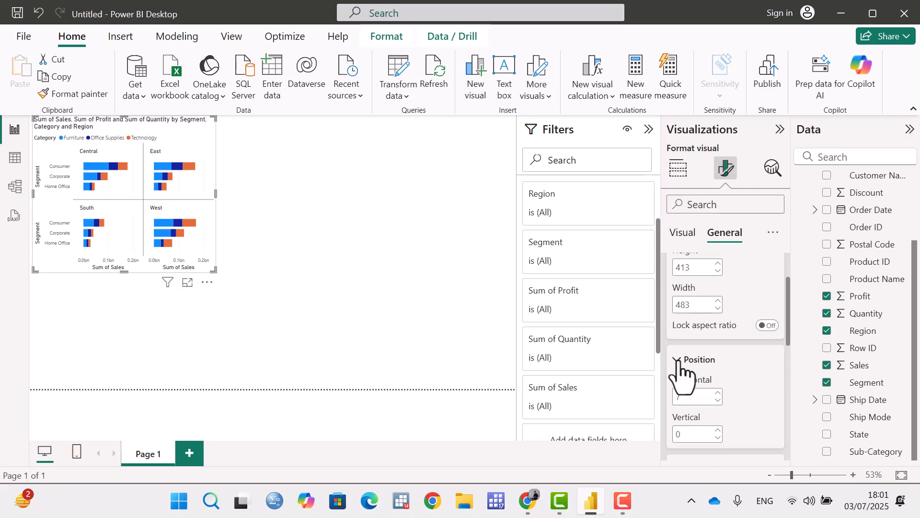
{"action": "scroll", "coordinate": [690, 365], "scroll_direction": "down", "scroll_amount": 1}
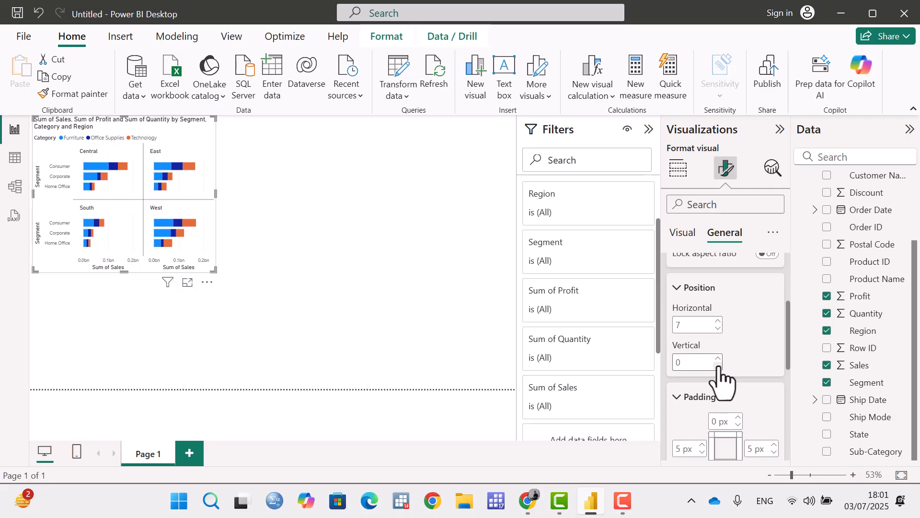
{"action": "left_click_drag", "start_coordinate": [215, 194], "coordinate": [207, 216]}
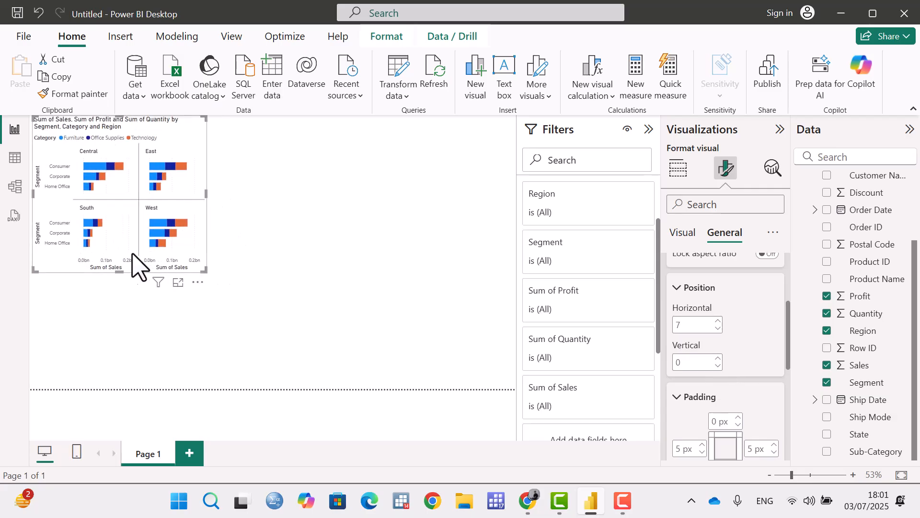
{"action": "left_click_drag", "start_coordinate": [120, 273], "coordinate": [117, 240]}
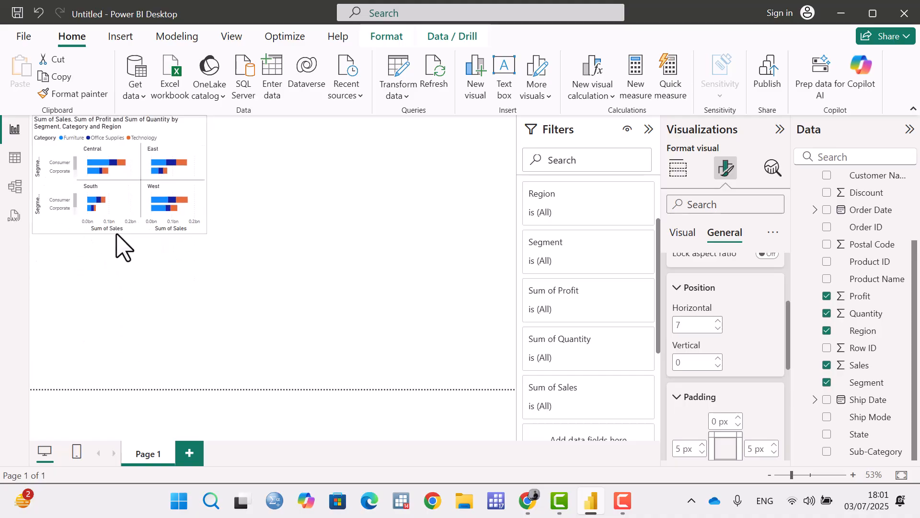
{"action": "scroll", "coordinate": [702, 335], "scroll_direction": "down", "scroll_amount": 3}
{"action": "scroll", "coordinate": [719, 288], "scroll_direction": "up", "scroll_amount": 2}
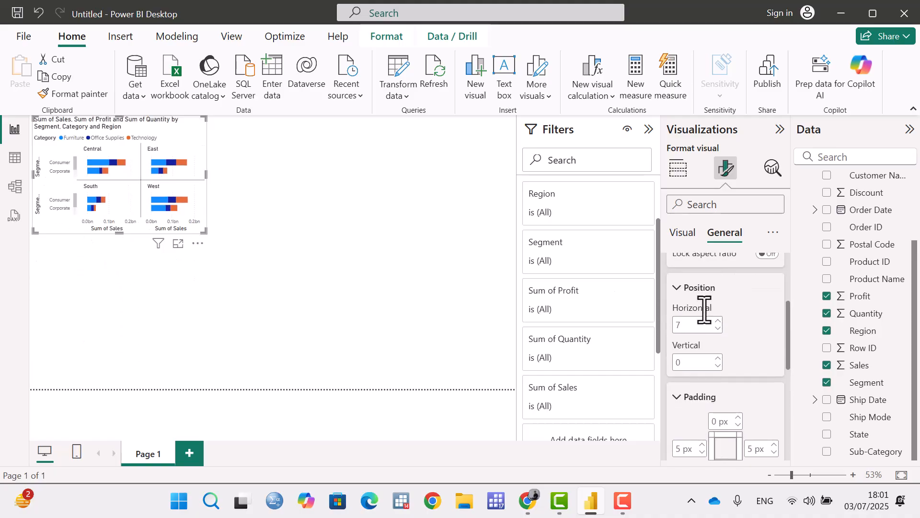
Set the chart's top padding to 8 px and its bottom padding to 0 px.
{"action": "scroll", "coordinate": [705, 328], "scroll_direction": "down", "scroll_amount": 2}
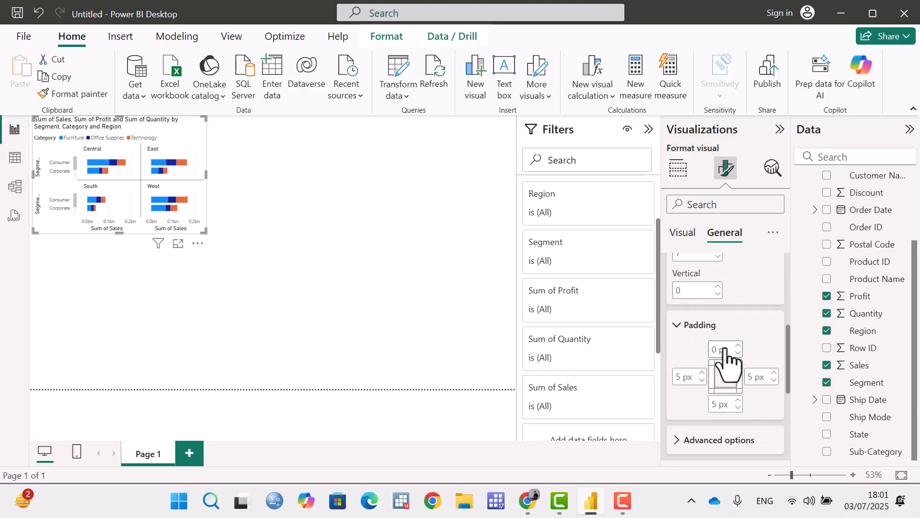
{"action": "scroll", "coordinate": [729, 364], "scroll_direction": "down", "scroll_amount": 2}
{"action": "scroll", "coordinate": [724, 335], "scroll_direction": "up", "scroll_amount": 2}
{"action": "left_click", "coordinate": [739, 346]}
{"action": "left_click", "coordinate": [738, 345]}
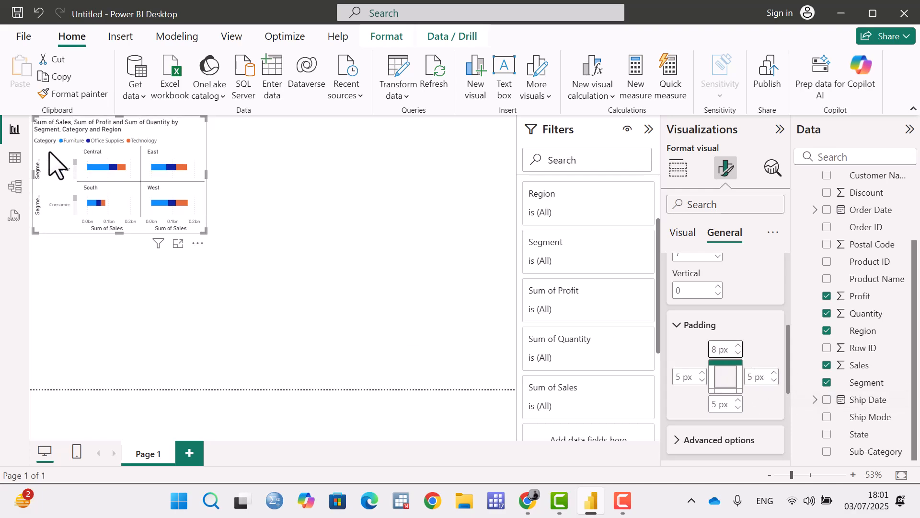
{"action": "left_click", "coordinate": [738, 407]}
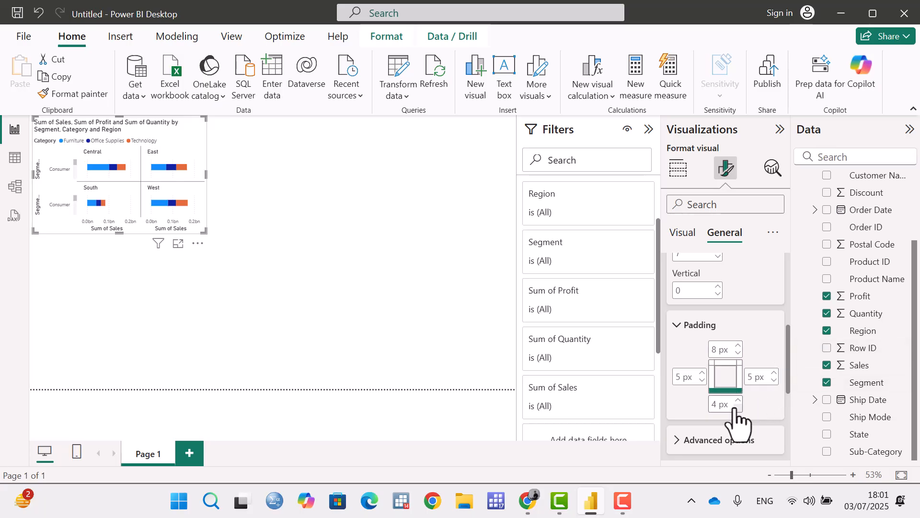
{"action": "left_click", "coordinate": [737, 408]}
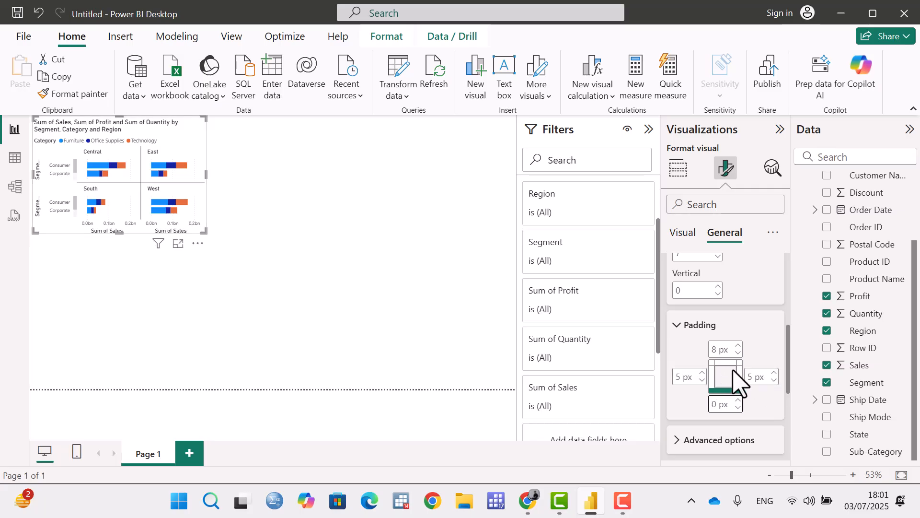
Set the chart's right padding to 10 px and its left padding to 1 px.
{"action": "left_click", "coordinate": [775, 373]}
{"action": "left_click", "coordinate": [775, 373]}
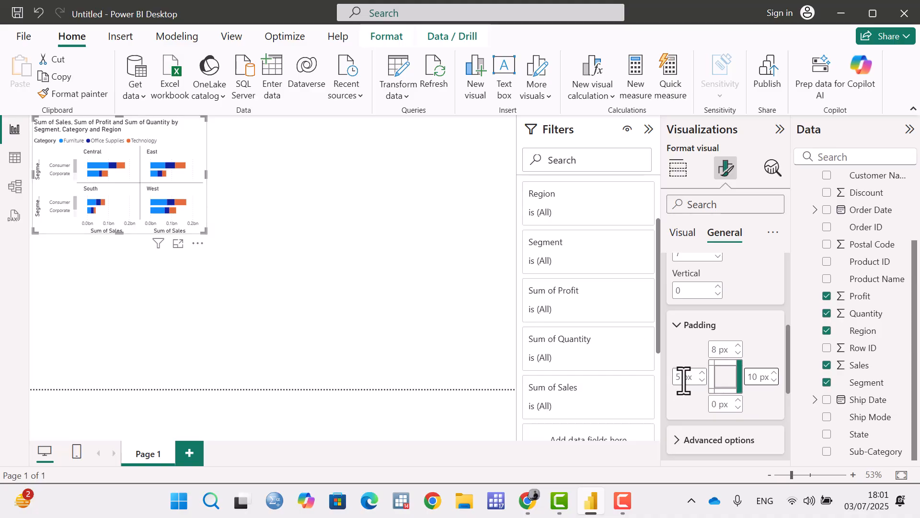
{"action": "left_click", "coordinate": [703, 380]}
{"action": "left_click", "coordinate": [702, 380]}
{"action": "left_click", "coordinate": [703, 381]}
{"action": "left_click", "coordinate": [703, 381]}
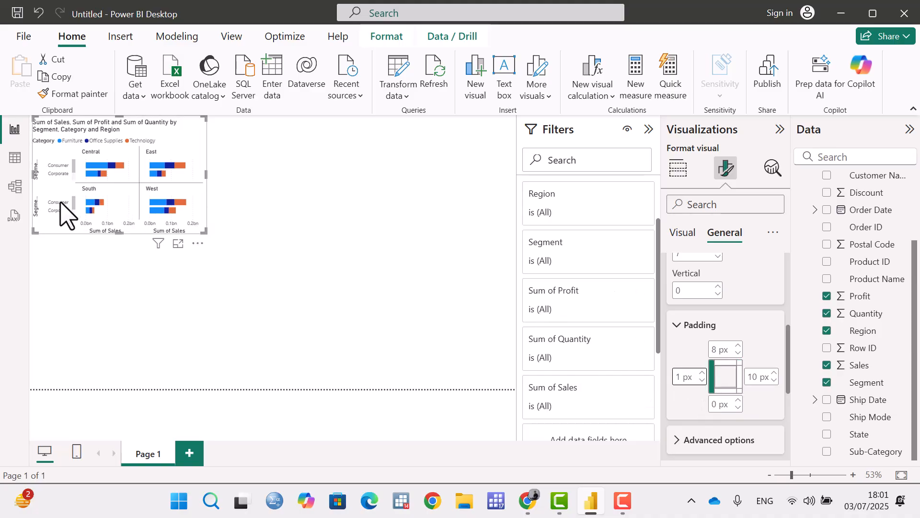
{"action": "scroll", "coordinate": [704, 361], "scroll_direction": "down", "scroll_amount": 2}
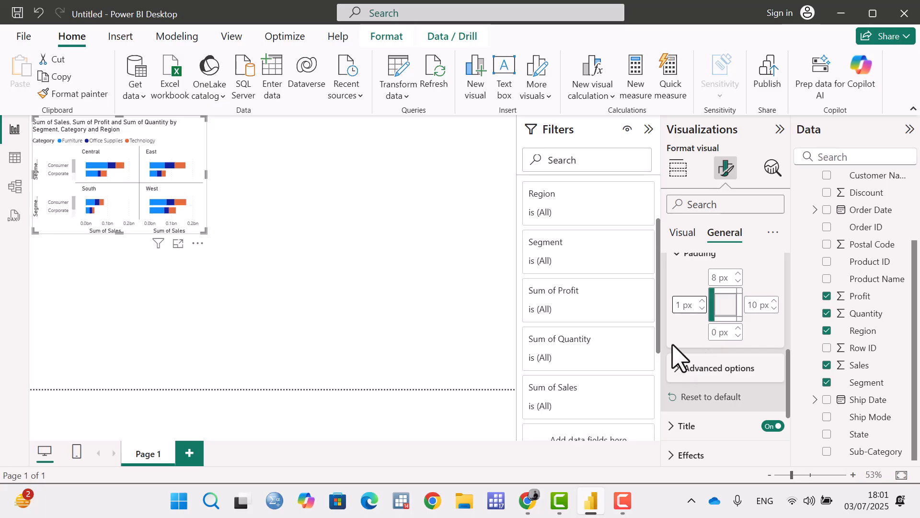
{"action": "scroll", "coordinate": [739, 374], "scroll_direction": "up", "scroll_amount": 2}
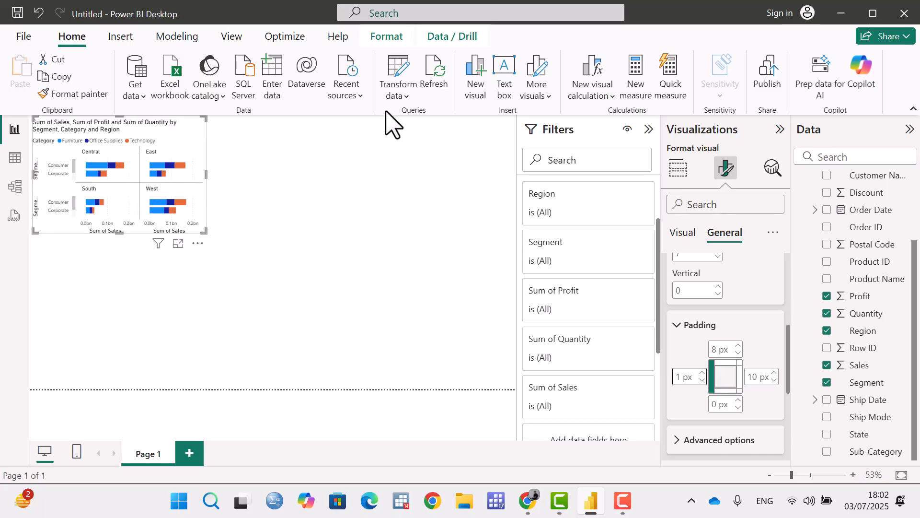
In the advanced options, turn Responsive off and back on, and reset the chart's properties to default.
{"action": "scroll", "coordinate": [767, 364], "scroll_direction": "down", "scroll_amount": 2}
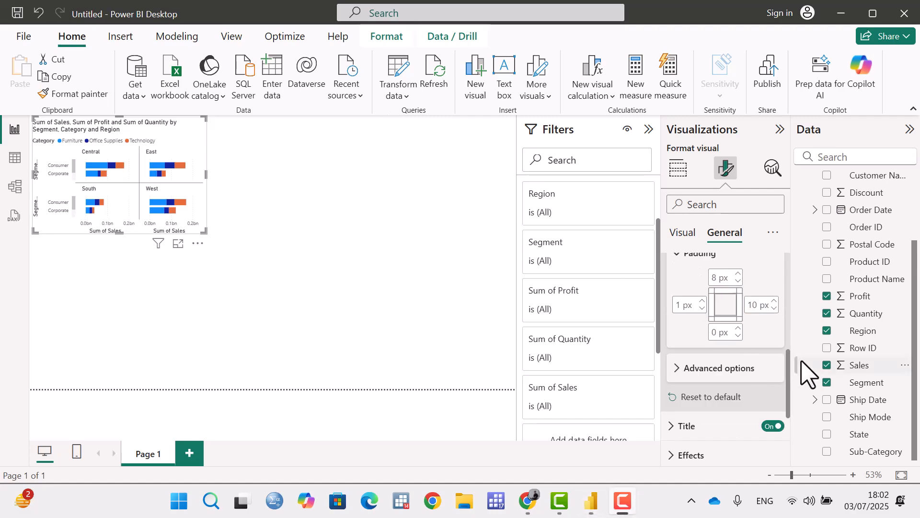
{"action": "left_click", "coordinate": [681, 369]}
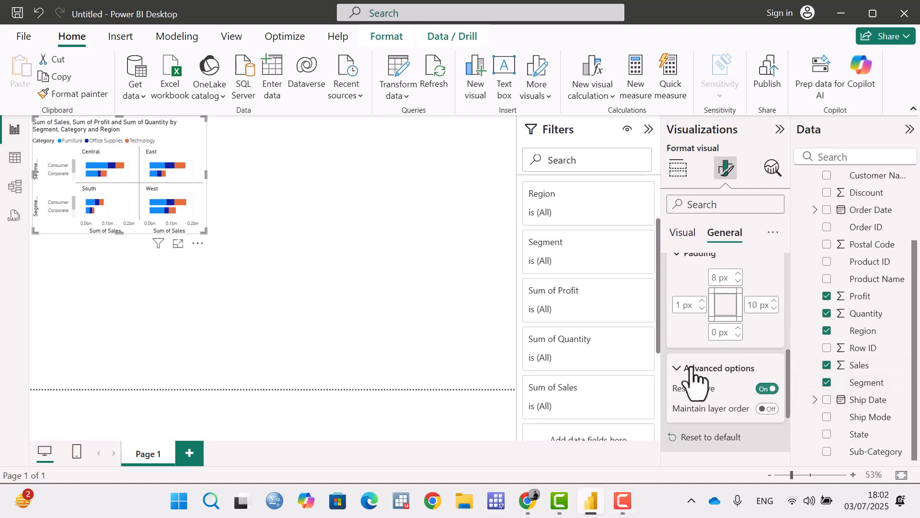
{"action": "scroll", "coordinate": [711, 382], "scroll_direction": "down", "scroll_amount": 2}
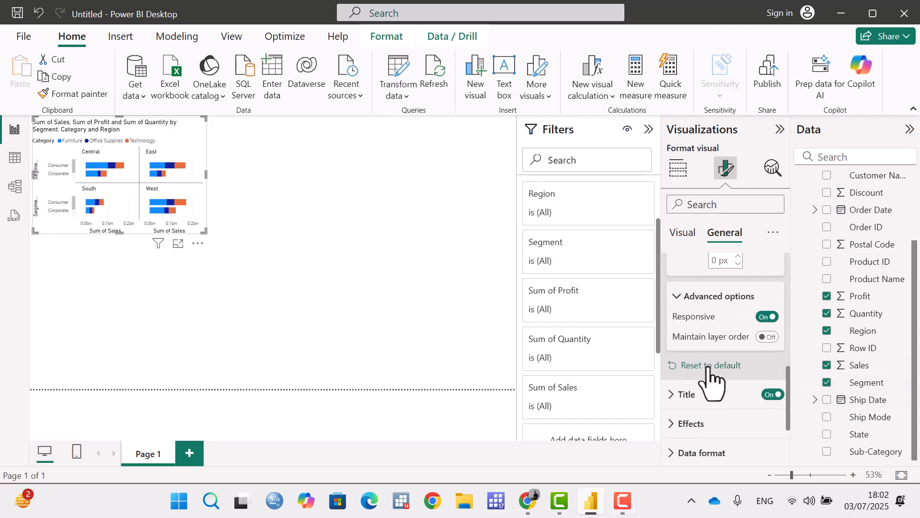
{"action": "left_click", "coordinate": [767, 317]}
{"action": "left_click", "coordinate": [768, 316]}
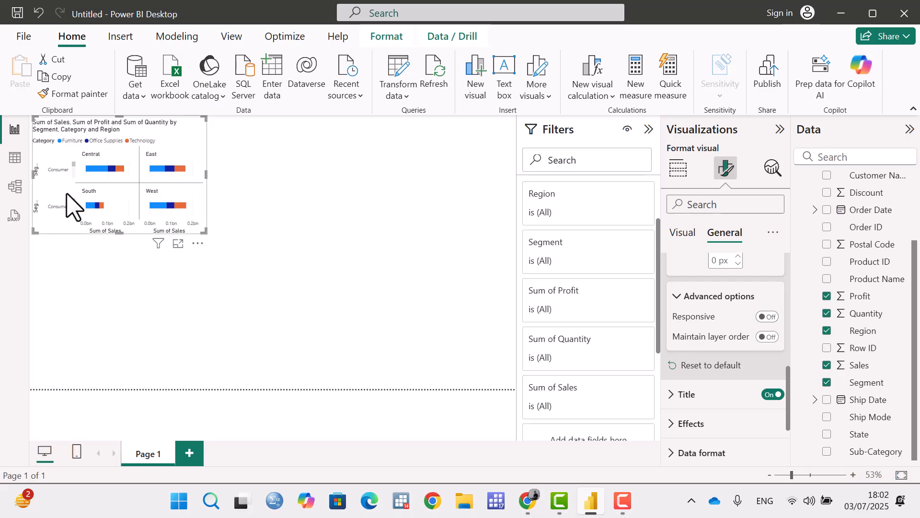
{"action": "left_click", "coordinate": [769, 317]}
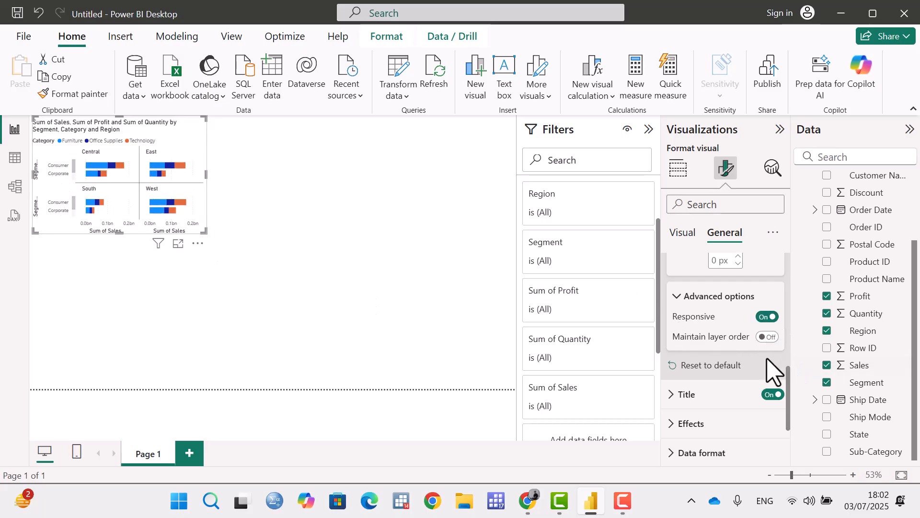
{"action": "left_click", "coordinate": [687, 368]}
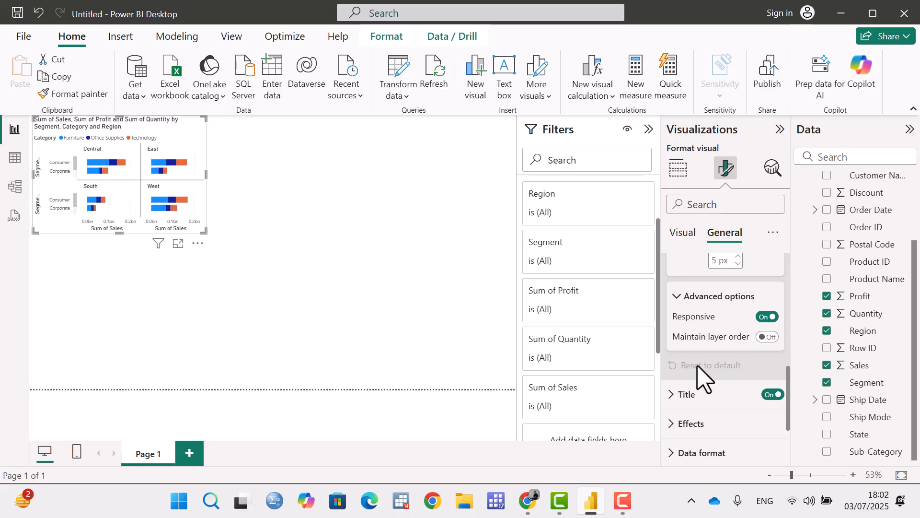
Turn the chart's title off and back on.
{"action": "scroll", "coordinate": [701, 376], "scroll_direction": "down", "scroll_amount": 2}
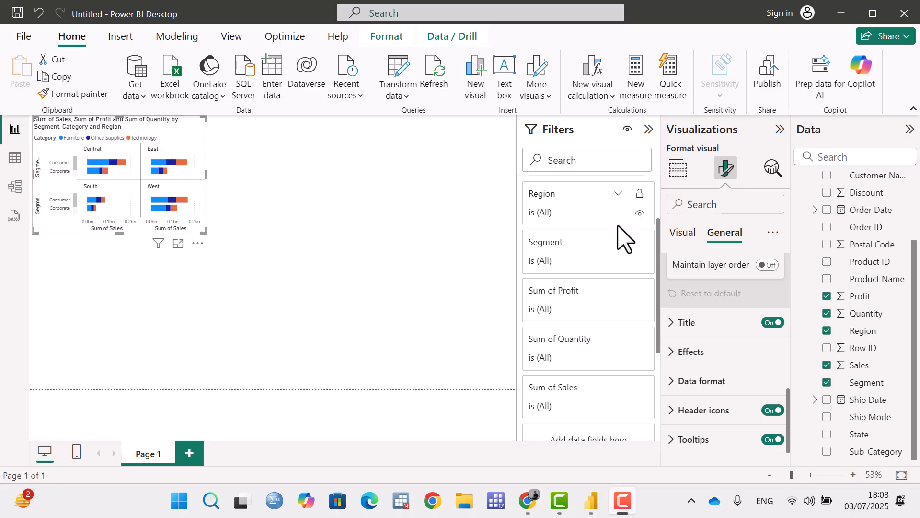
{"action": "left_click", "coordinate": [772, 324]}
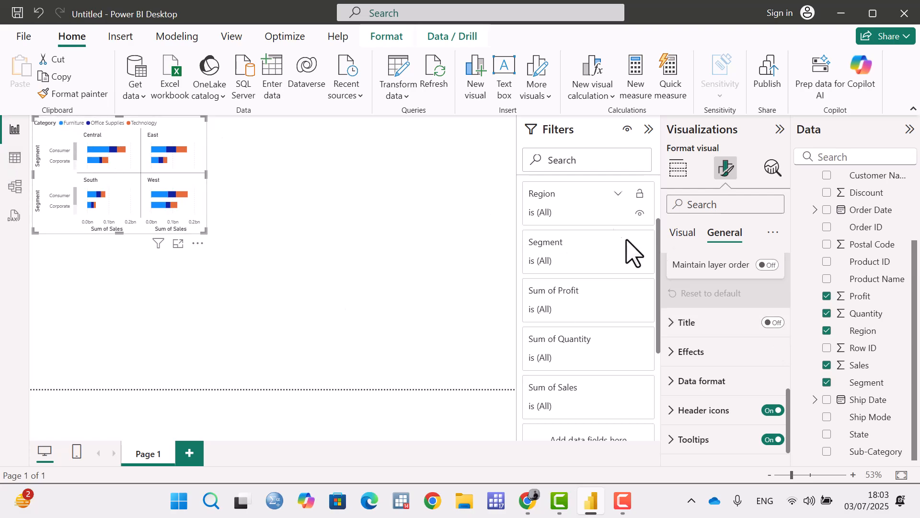
{"action": "left_click", "coordinate": [774, 323]}
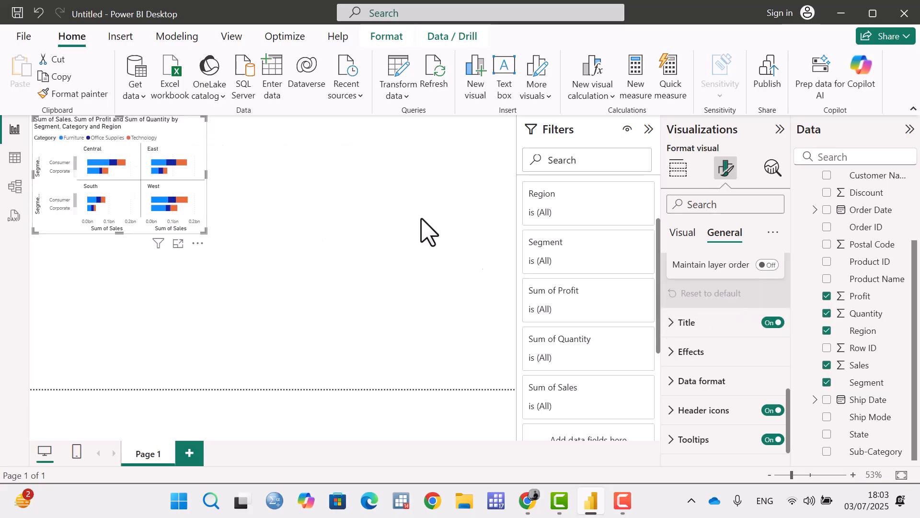
Shorten the title text to "Sum of Sales, Sum of Profit and Sum of Quantity by Segment," and look through its heading levels.
{"action": "left_click", "coordinate": [673, 324]}
{"action": "scroll", "coordinate": [676, 334], "scroll_direction": "down", "scroll_amount": 2}
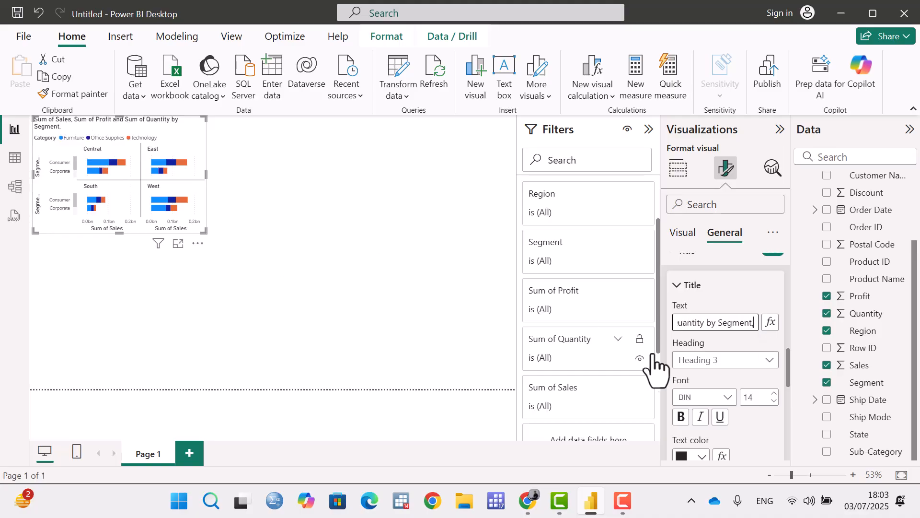
{"action": "left_click", "coordinate": [711, 365]}
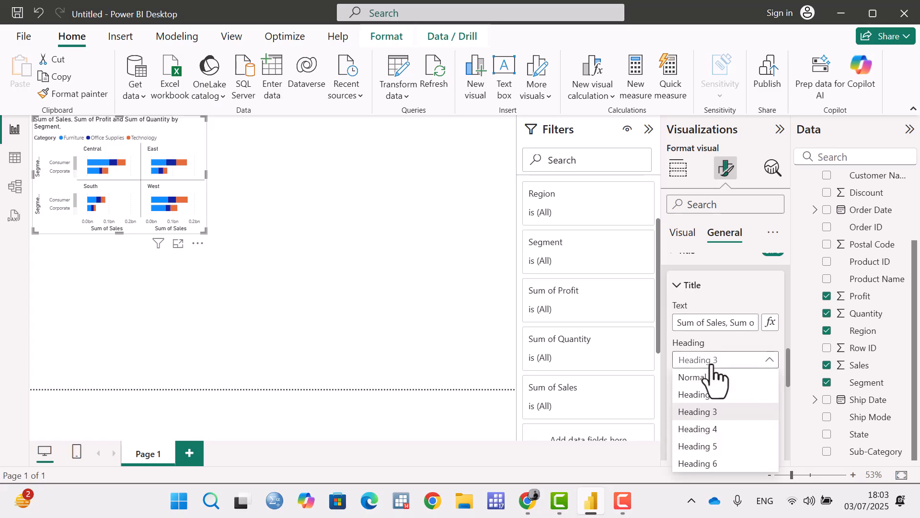
{"action": "left_click", "coordinate": [711, 364]}
Format the chart title in bold Consolas with an orange text color.
{"action": "left_click", "coordinate": [719, 397]}
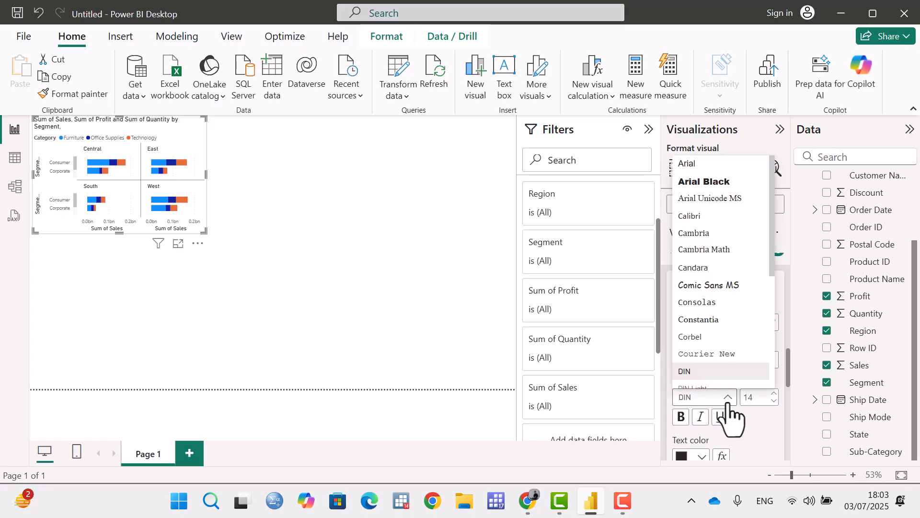
{"action": "left_click", "coordinate": [701, 303]}
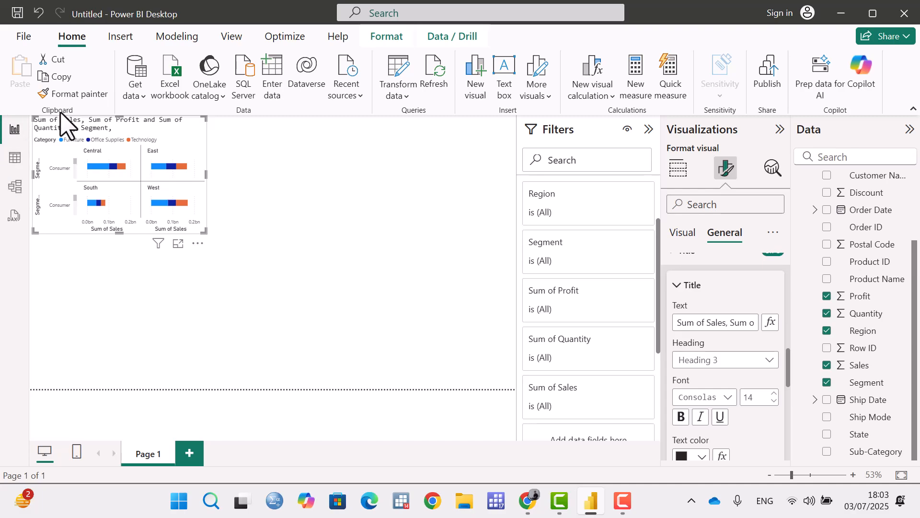
{"action": "scroll", "coordinate": [760, 380], "scroll_direction": "down", "scroll_amount": 3}
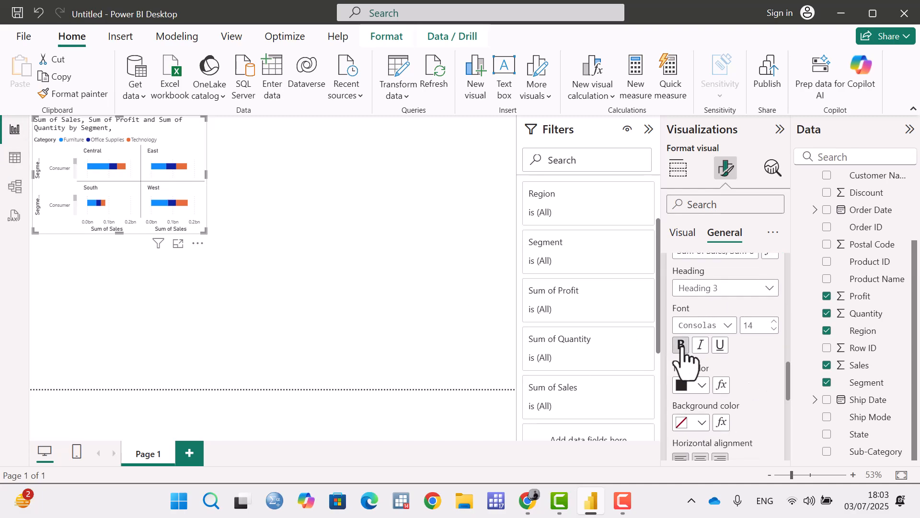
{"action": "left_click", "coordinate": [682, 345]}
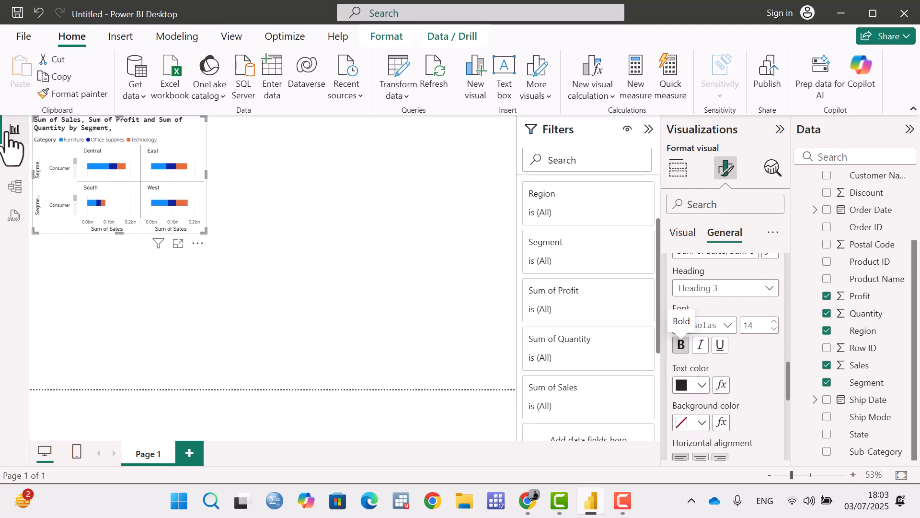
{"action": "left_click", "coordinate": [702, 385]}
{"action": "left_click", "coordinate": [712, 323]}
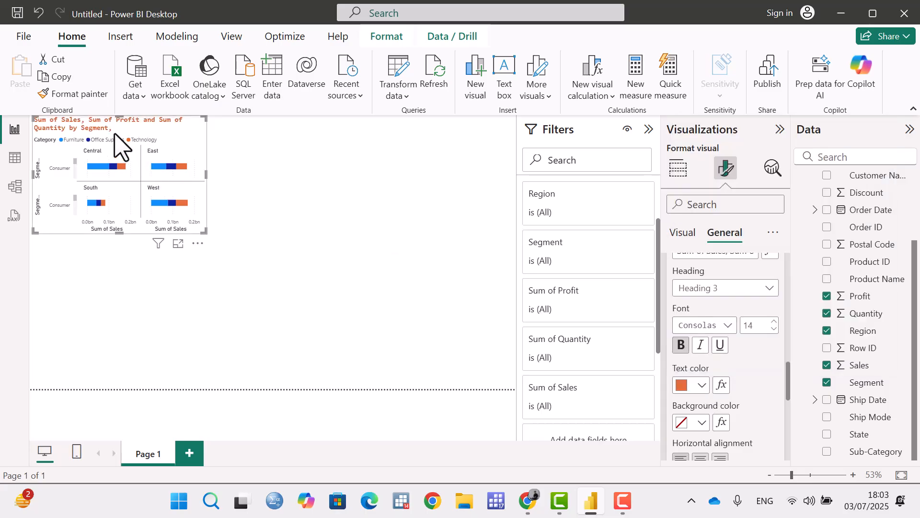
Give the chart title a black background and align it to the right, trying center alignment first.
{"action": "scroll", "coordinate": [748, 376], "scroll_direction": "down", "scroll_amount": 3}
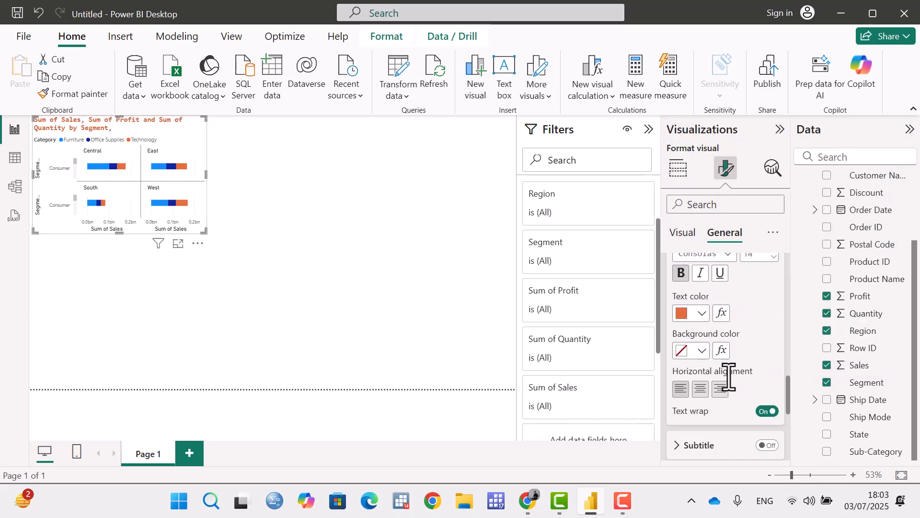
{"action": "left_click", "coordinate": [699, 353]}
{"action": "left_click", "coordinate": [732, 253]}
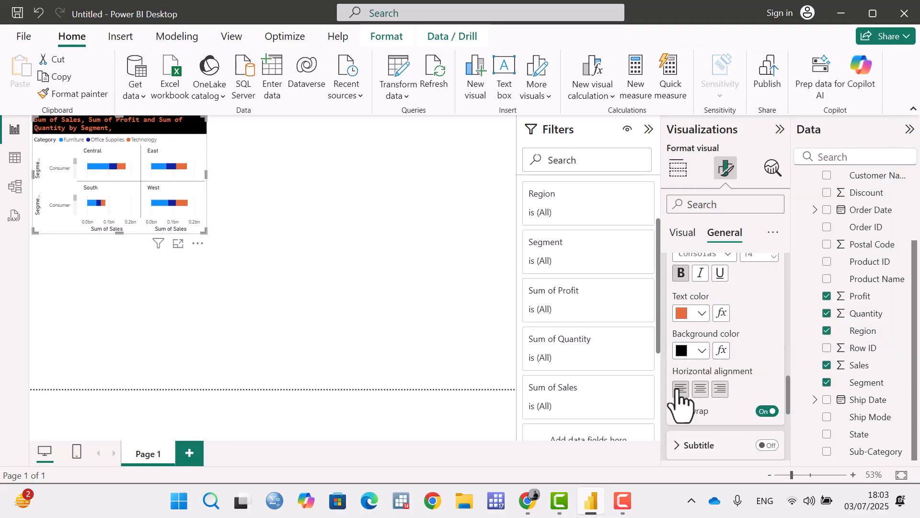
{"action": "left_click", "coordinate": [701, 389]}
{"action": "left_click", "coordinate": [721, 389]}
Turn on the chart's subtitle, expand its settings and select part of the subtitle text.
{"action": "scroll", "coordinate": [738, 357], "scroll_direction": "down", "scroll_amount": 1}
{"action": "scroll", "coordinate": [741, 357], "scroll_direction": "down", "scroll_amount": 3}
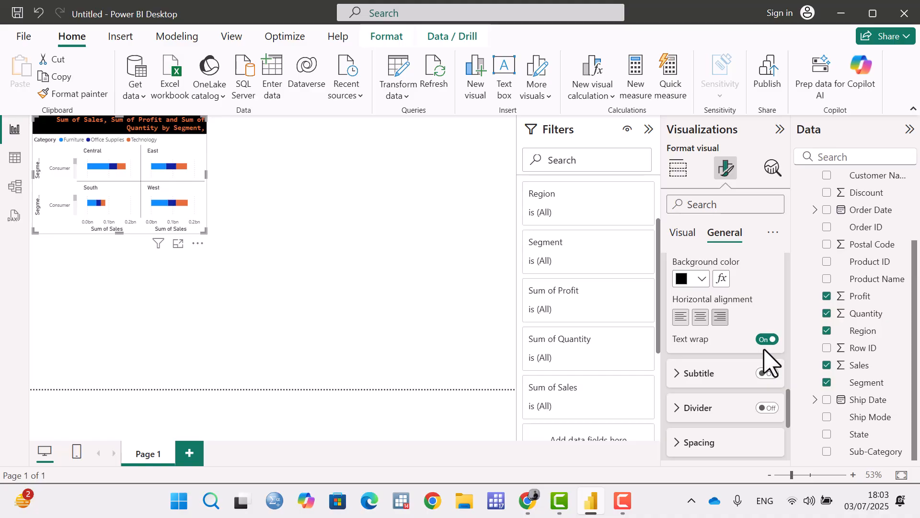
{"action": "left_click", "coordinate": [767, 373]}
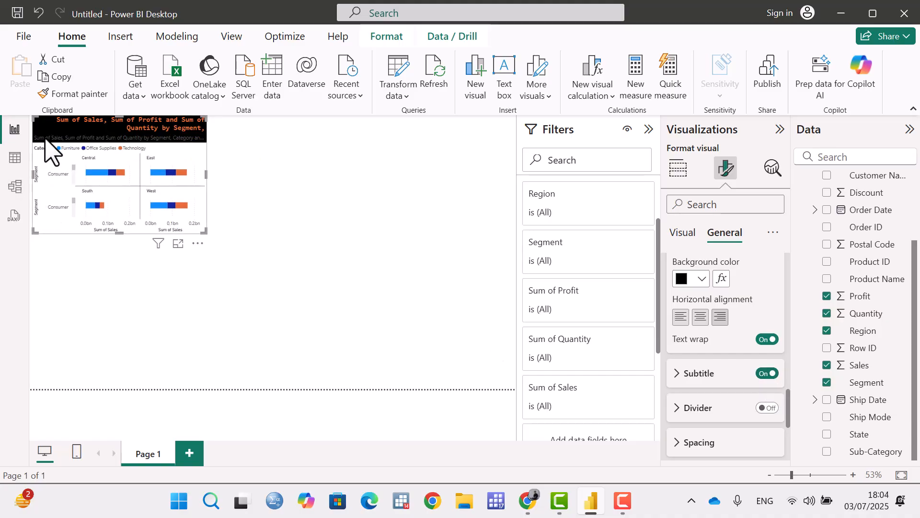
{"action": "left_click", "coordinate": [692, 381]}
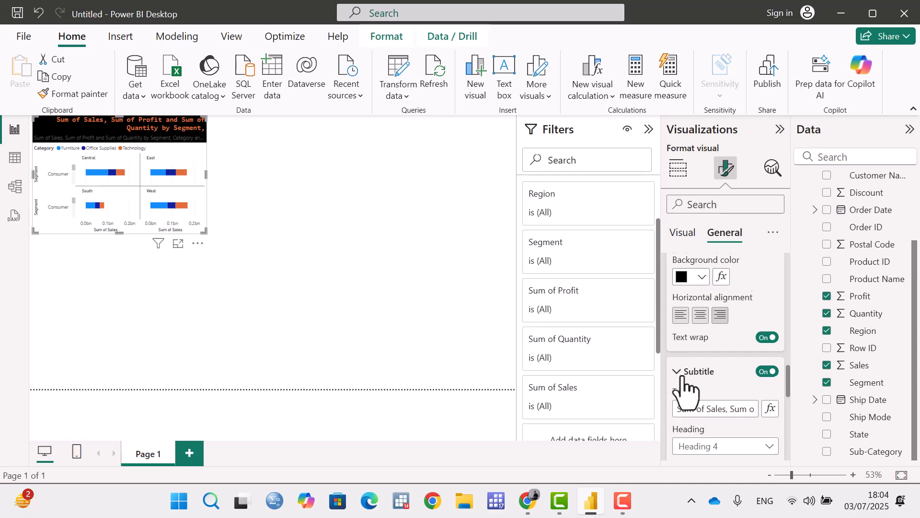
{"action": "left_click", "coordinate": [691, 339]}
{"action": "left_click_drag", "start_coordinate": [691, 339], "coordinate": [742, 330]}
{"action": "scroll", "coordinate": [745, 345], "scroll_direction": "down", "scroll_amount": 3}
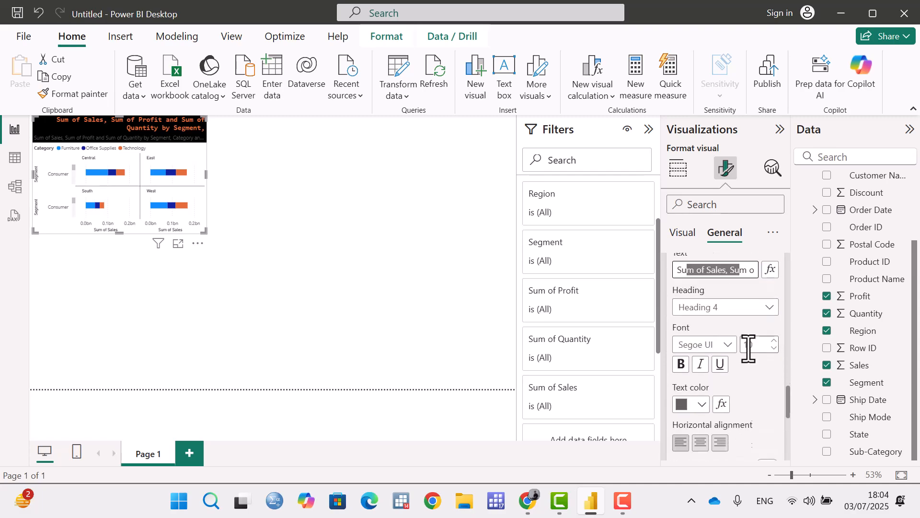
Look through the subtitle's font, color and alignment options, turn the subtitle off and collapse its settings.
{"action": "scroll", "coordinate": [744, 332], "scroll_direction": "down", "scroll_amount": 1}
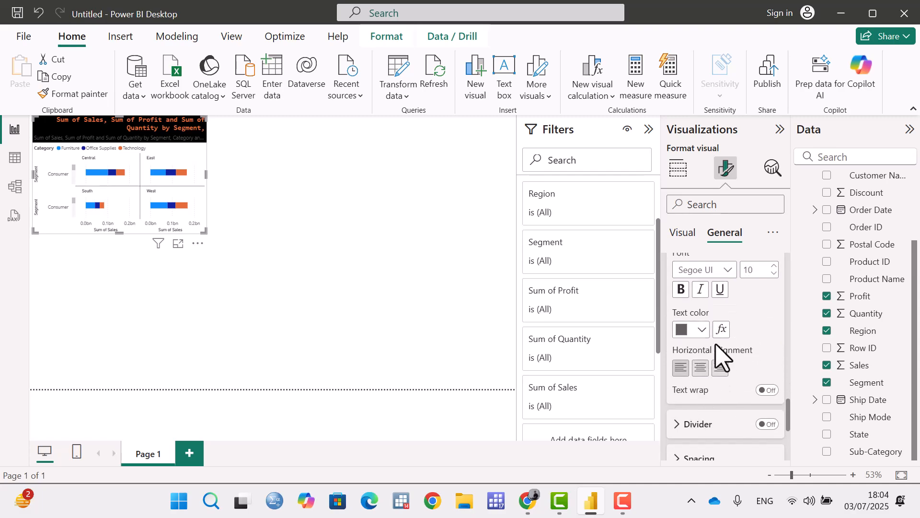
{"action": "scroll", "coordinate": [717, 357], "scroll_direction": "up", "scroll_amount": 1}
{"action": "scroll", "coordinate": [717, 357], "scroll_direction": "up", "scroll_amount": 1}
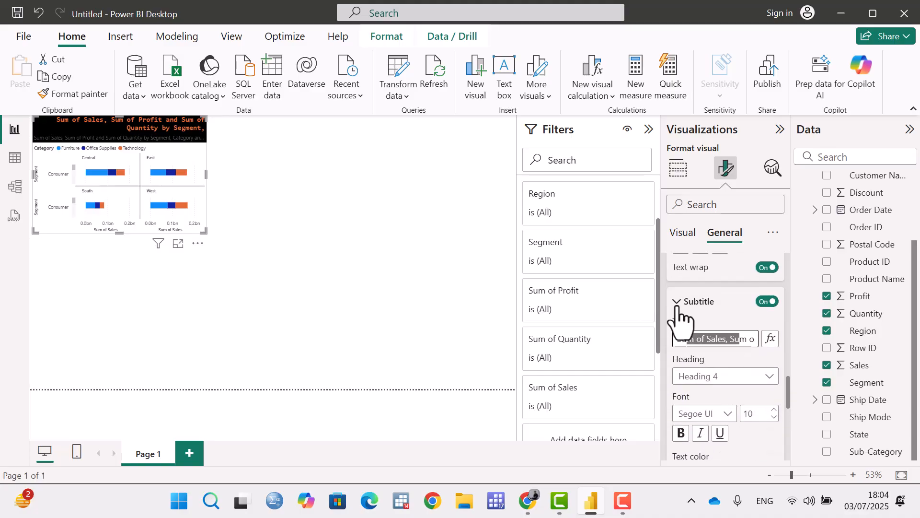
{"action": "left_click", "coordinate": [761, 303]}
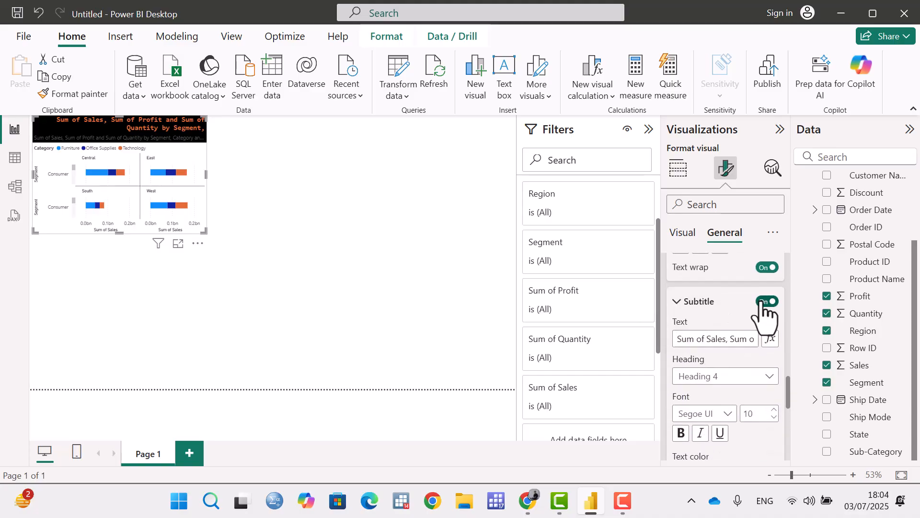
{"action": "left_click", "coordinate": [678, 303]}
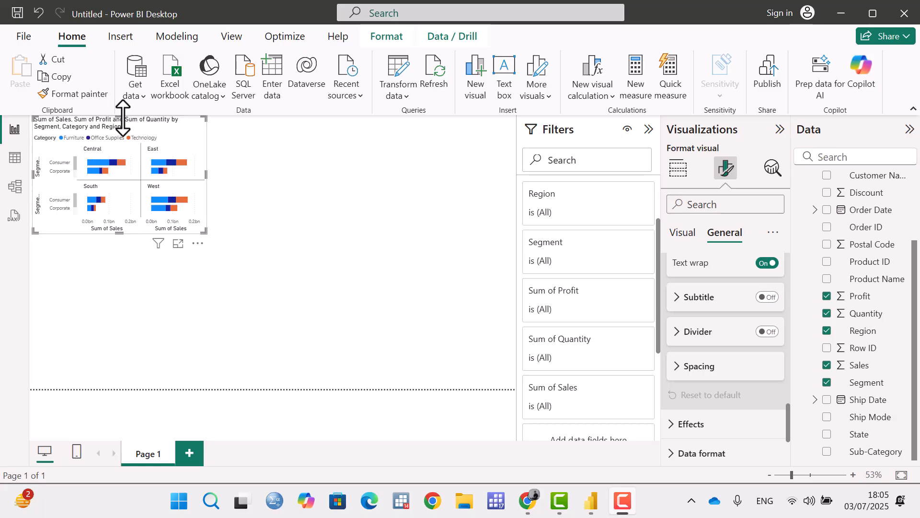
Turn on the divider below the chart title, expand its settings and look through the line style options.
{"action": "left_click", "coordinate": [768, 331]}
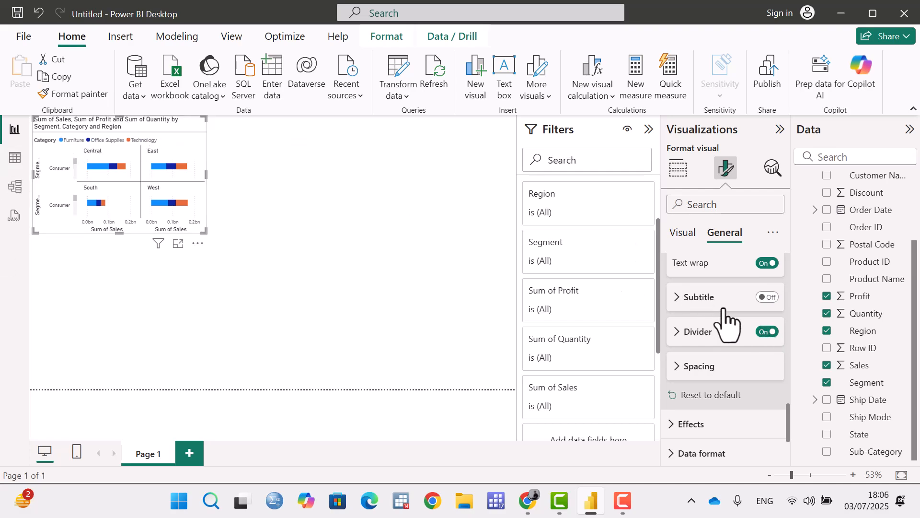
{"action": "left_click", "coordinate": [768, 332]}
{"action": "left_click", "coordinate": [766, 332]}
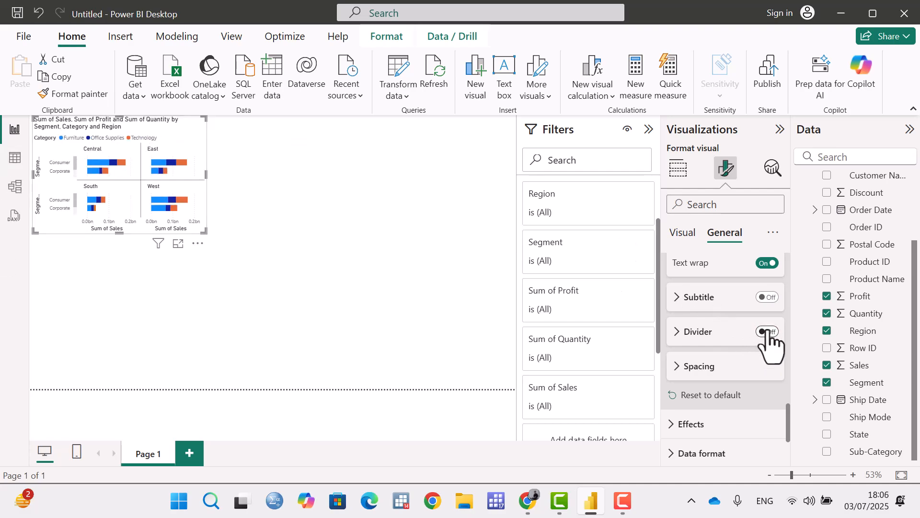
{"action": "left_click", "coordinate": [695, 332]}
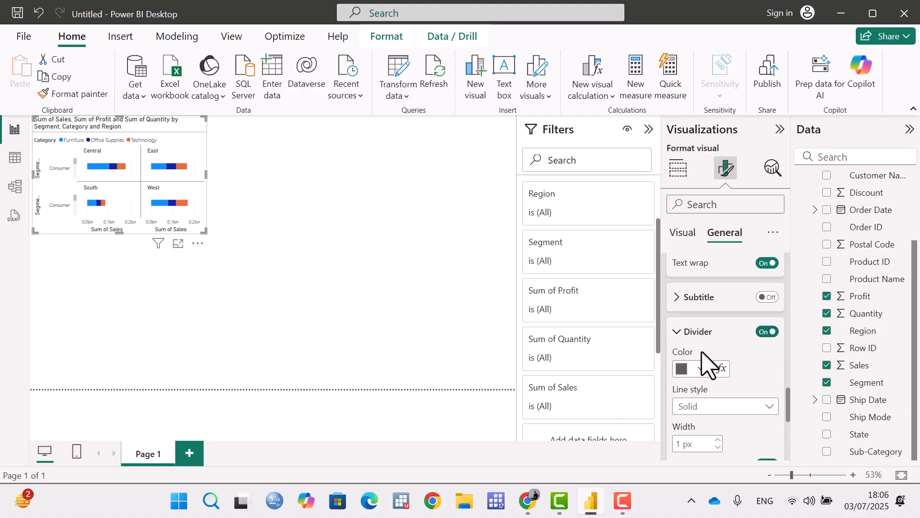
{"action": "scroll", "coordinate": [719, 357], "scroll_direction": "down", "scroll_amount": 2}
{"action": "left_click", "coordinate": [736, 334]}
{"action": "left_click", "coordinate": [737, 337]}
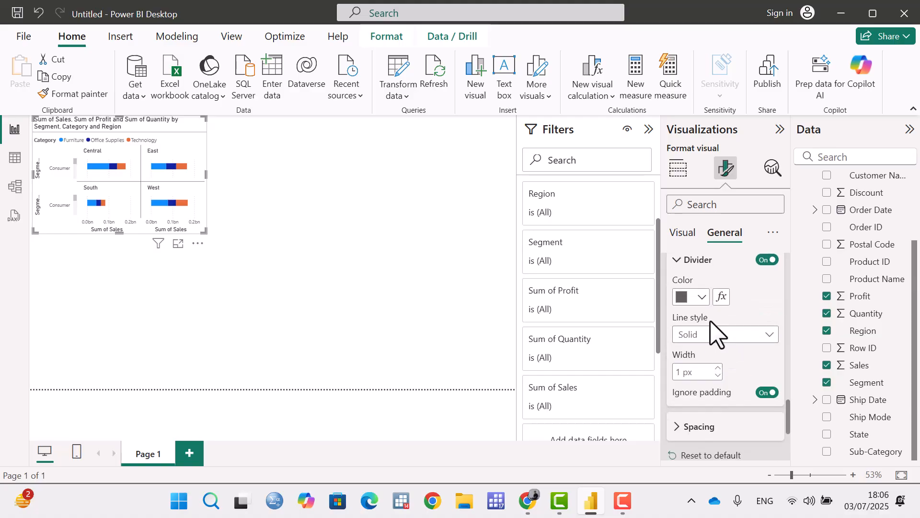
Color the title divider orange and set its width to 5 px.
{"action": "left_click", "coordinate": [700, 297]}
{"action": "left_click", "coordinate": [732, 235]}
{"action": "left_click", "coordinate": [718, 367]}
{"action": "scroll", "coordinate": [770, 360], "scroll_direction": "down", "scroll_amount": 3}
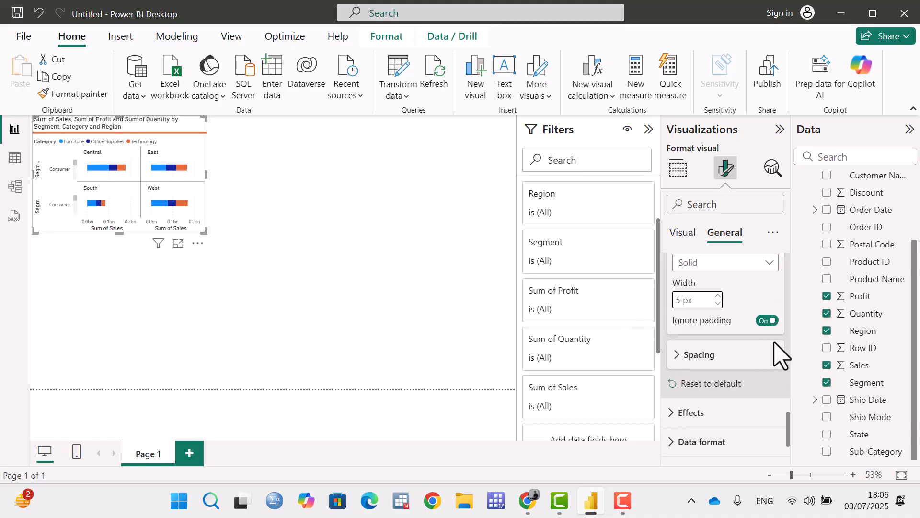
Try the divider's ignore padding option, switch the divider off and on to compare the chart, and collapse its settings.
{"action": "left_click", "coordinate": [767, 320]}
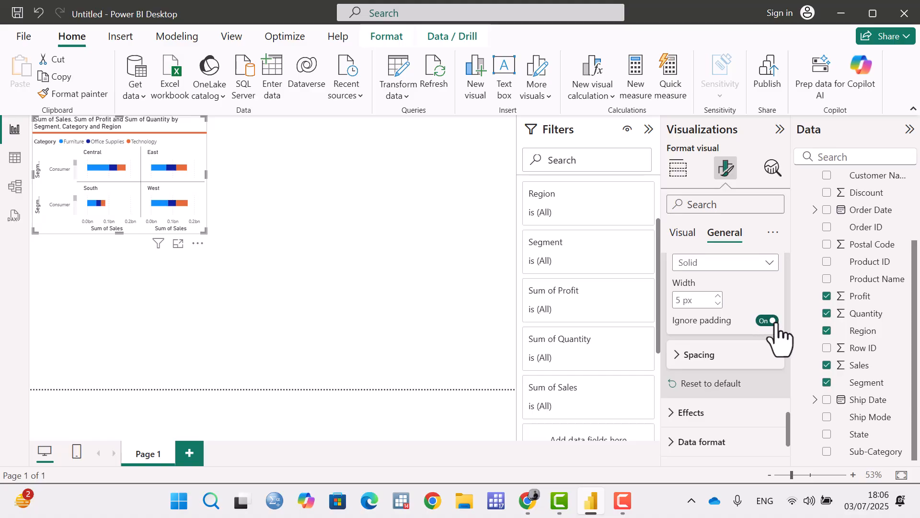
{"action": "scroll", "coordinate": [776, 336], "scroll_direction": "down", "scroll_amount": 3}
{"action": "scroll", "coordinate": [776, 336], "scroll_direction": "up", "scroll_amount": 9}
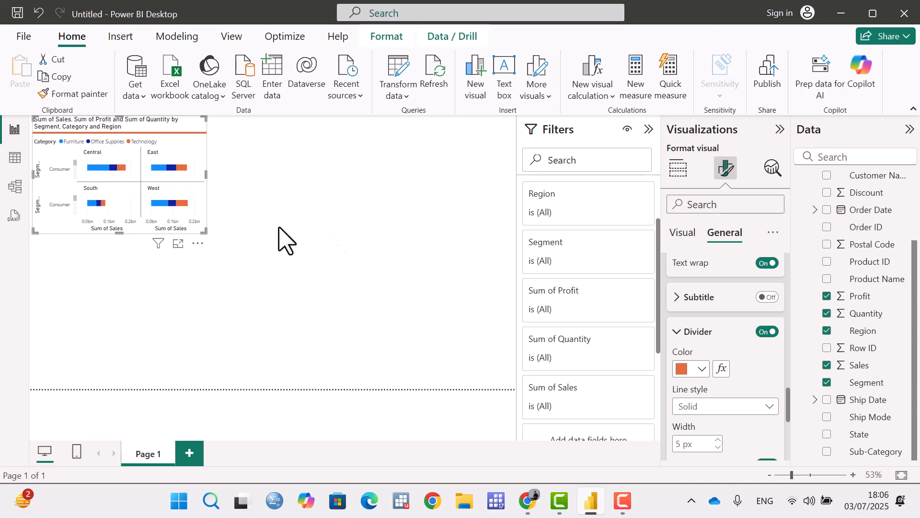
{"action": "left_click", "coordinate": [767, 331]}
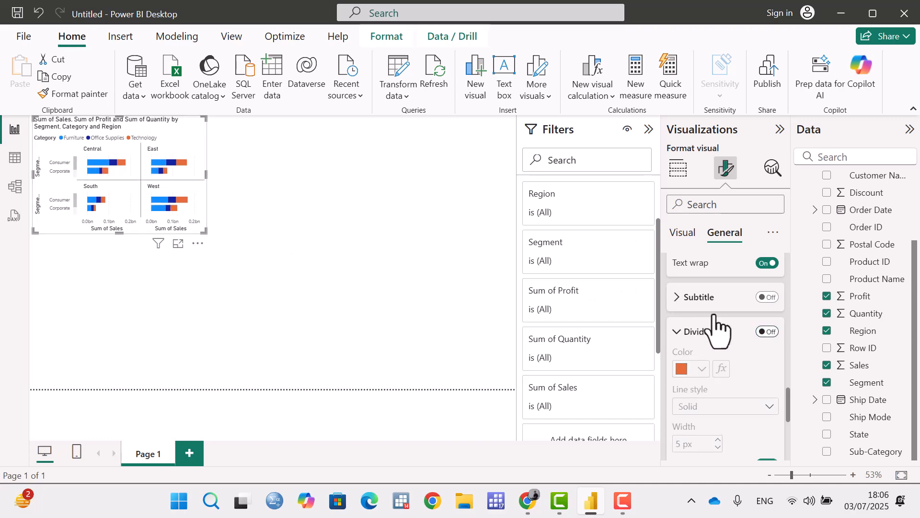
{"action": "scroll", "coordinate": [729, 339], "scroll_direction": "down", "scroll_amount": 2}
{"action": "scroll", "coordinate": [729, 340], "scroll_direction": "up", "scroll_amount": 2}
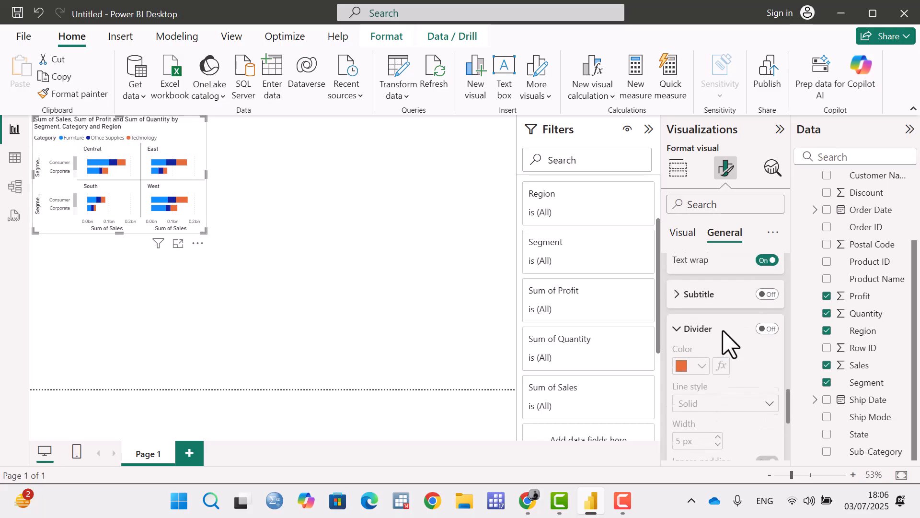
{"action": "left_click", "coordinate": [691, 331]}
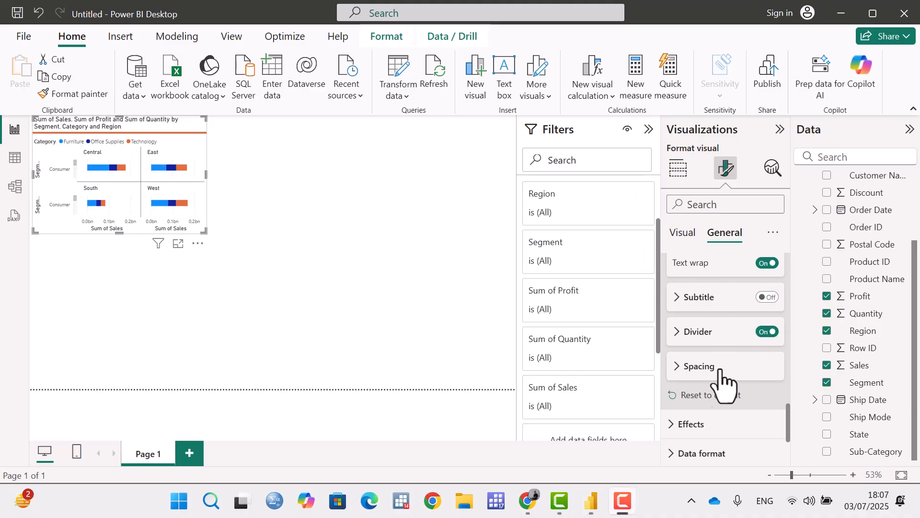
Customize the title spacing with 10 px below the title area and reset all title settings to default.
{"action": "left_click", "coordinate": [685, 369]}
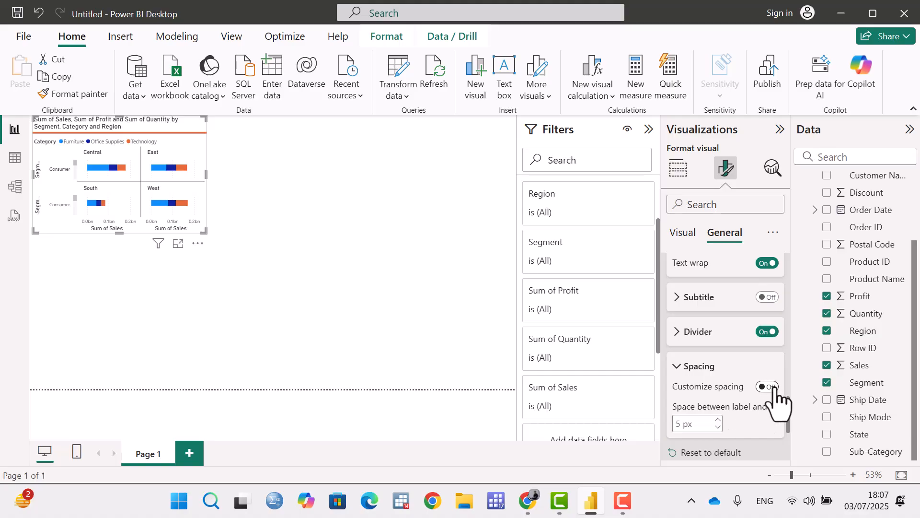
{"action": "scroll", "coordinate": [776, 390], "scroll_direction": "down", "scroll_amount": 2}
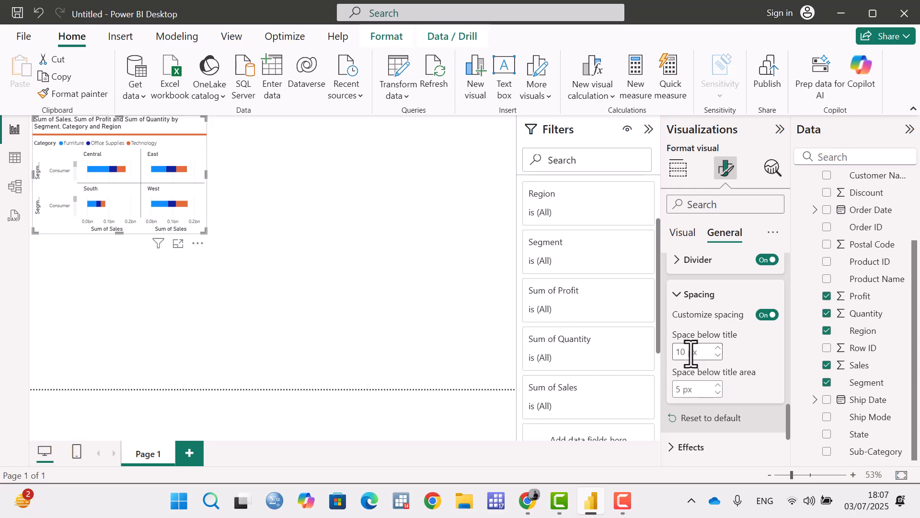
{"action": "left_click", "coordinate": [718, 385]}
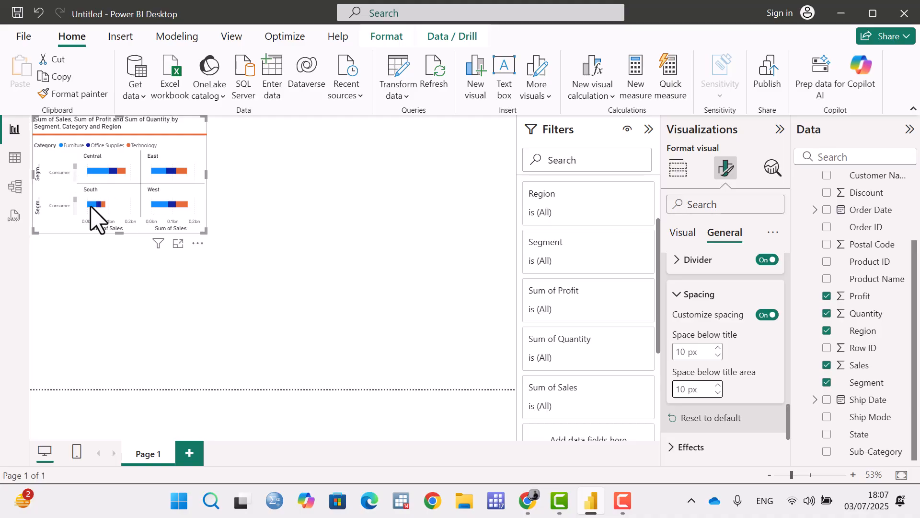
{"action": "left_click", "coordinate": [677, 297]}
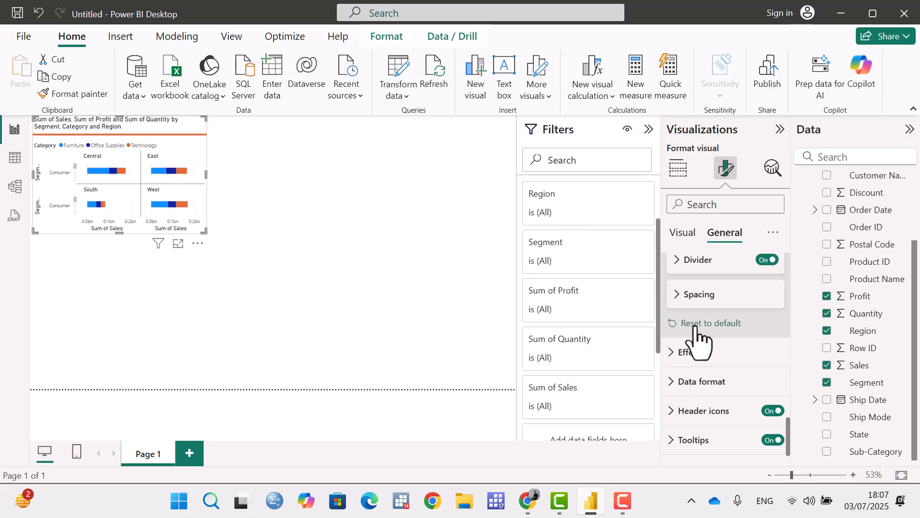
{"action": "left_click", "coordinate": [695, 323]}
In the chart's effects settings, give it a gold background with 66% transparency and deselect the chart.
{"action": "left_click", "coordinate": [674, 354]}
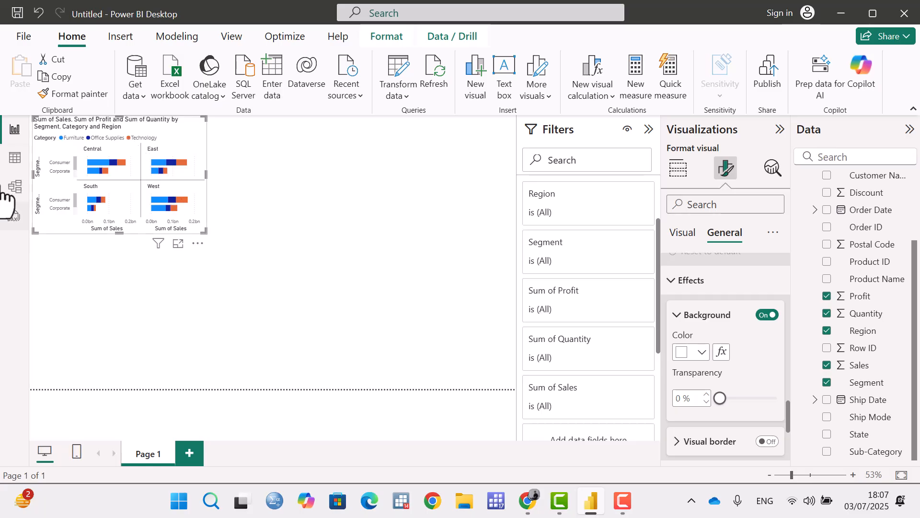
{"action": "left_click", "coordinate": [701, 354]}
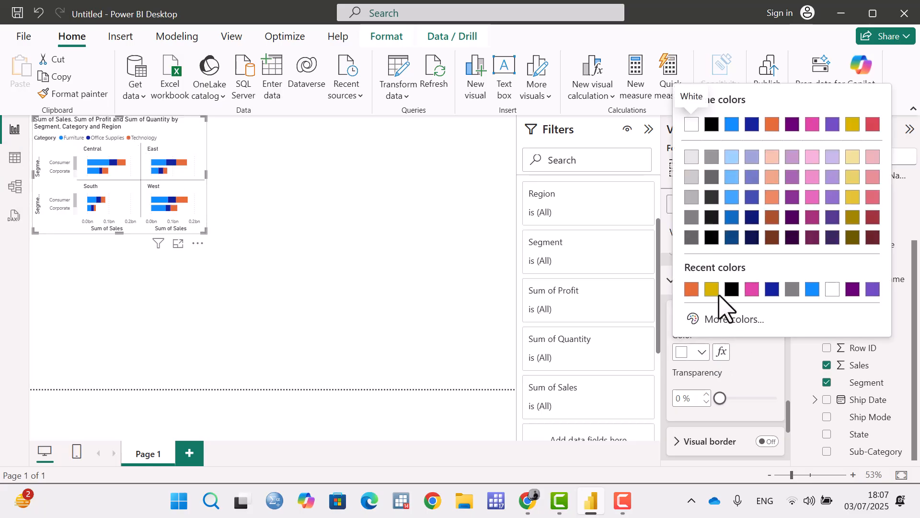
{"action": "left_click", "coordinate": [712, 289]}
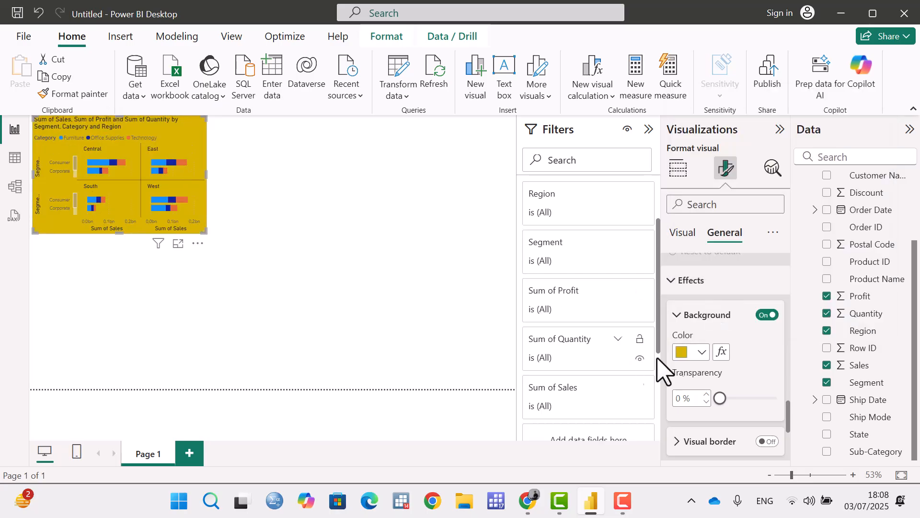
{"action": "scroll", "coordinate": [688, 376], "scroll_direction": "down", "scroll_amount": 3}
{"action": "left_click_drag", "start_coordinate": [720, 328], "coordinate": [777, 329]}
{"action": "mouse_move", "coordinate": [772, 326]}
{"action": "left_mouse_down"}
{"action": "mouse_move", "coordinate": [723, 326]}
{"action": "mouse_move", "coordinate": [757, 327]}
{"action": "left_mouse_up"}
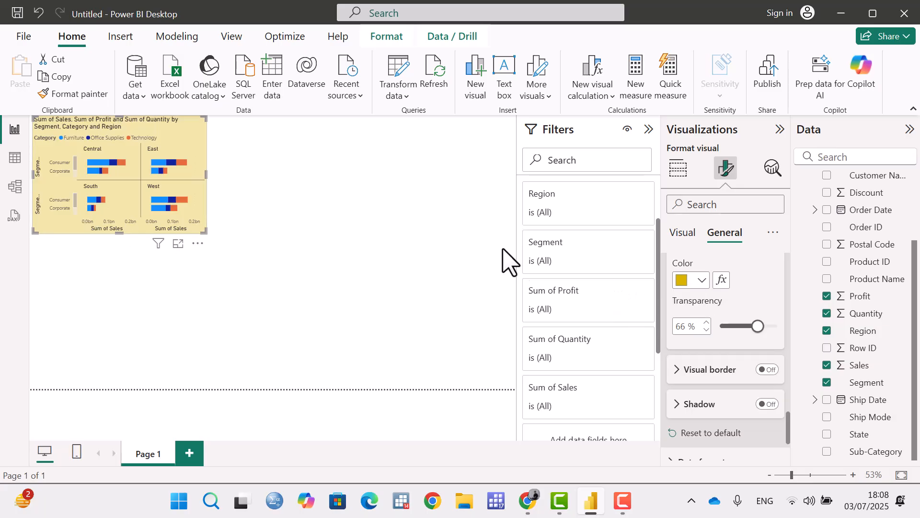
{"action": "left_click", "coordinate": [470, 144]}
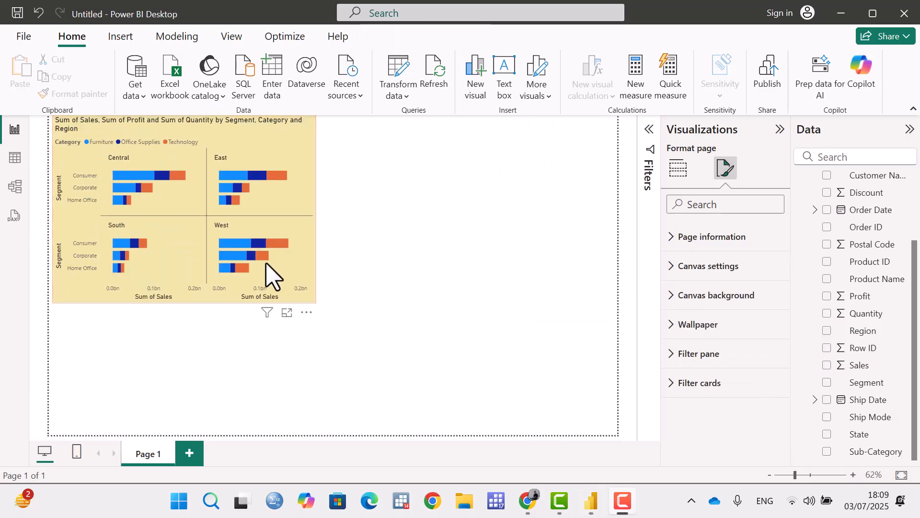